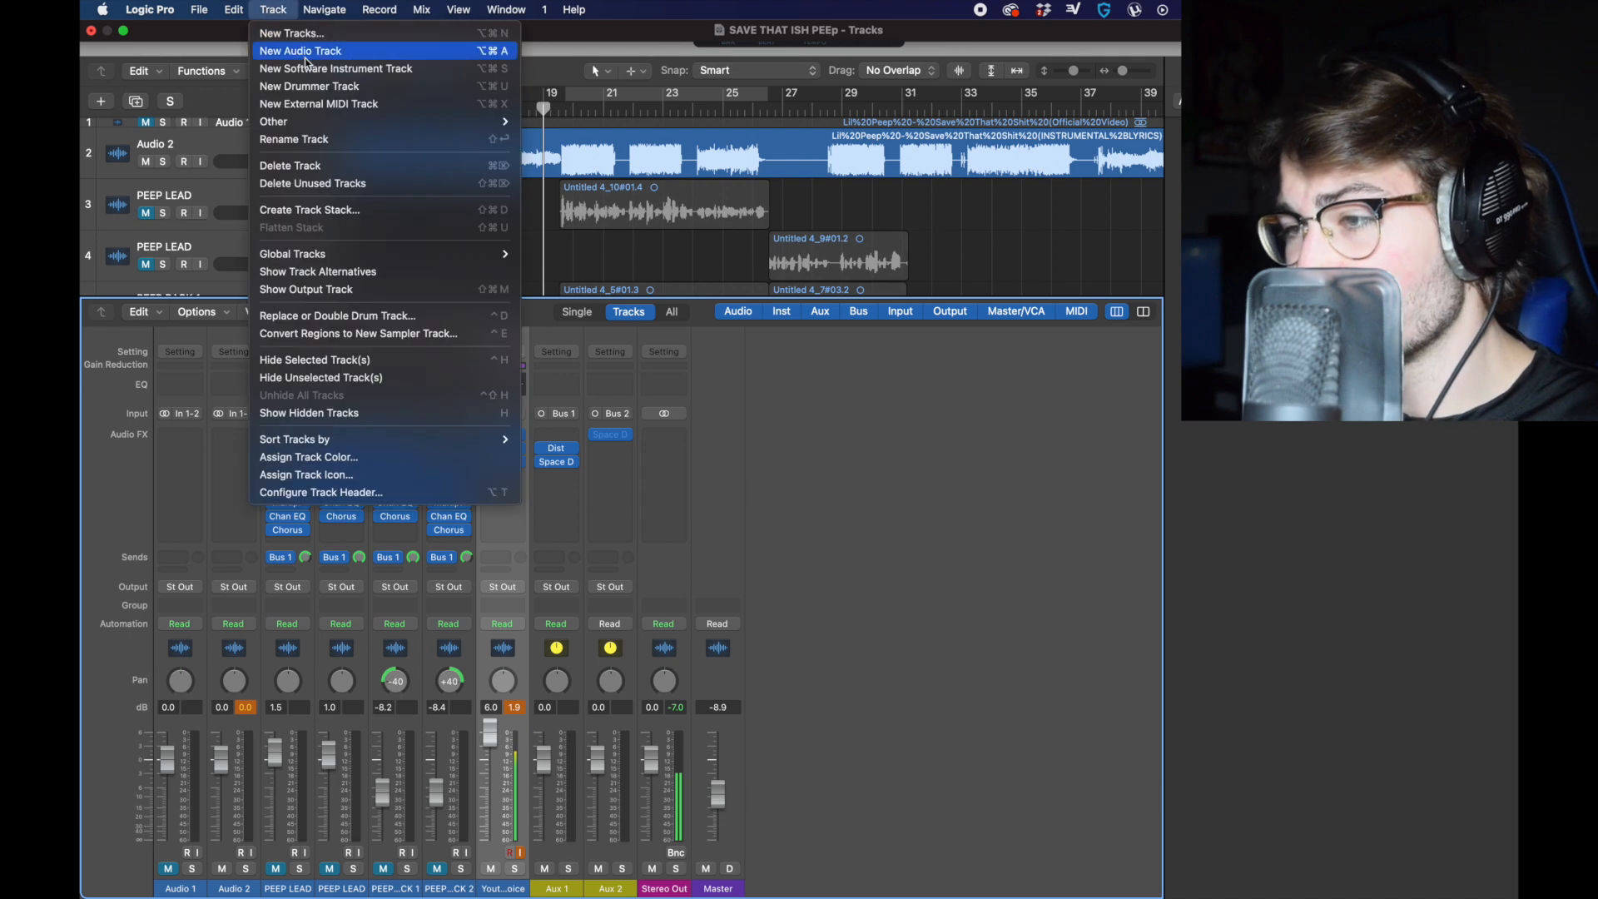
# Step: Create a new audio track and name it DRY TO LEAD
pyautogui.click(301, 50)
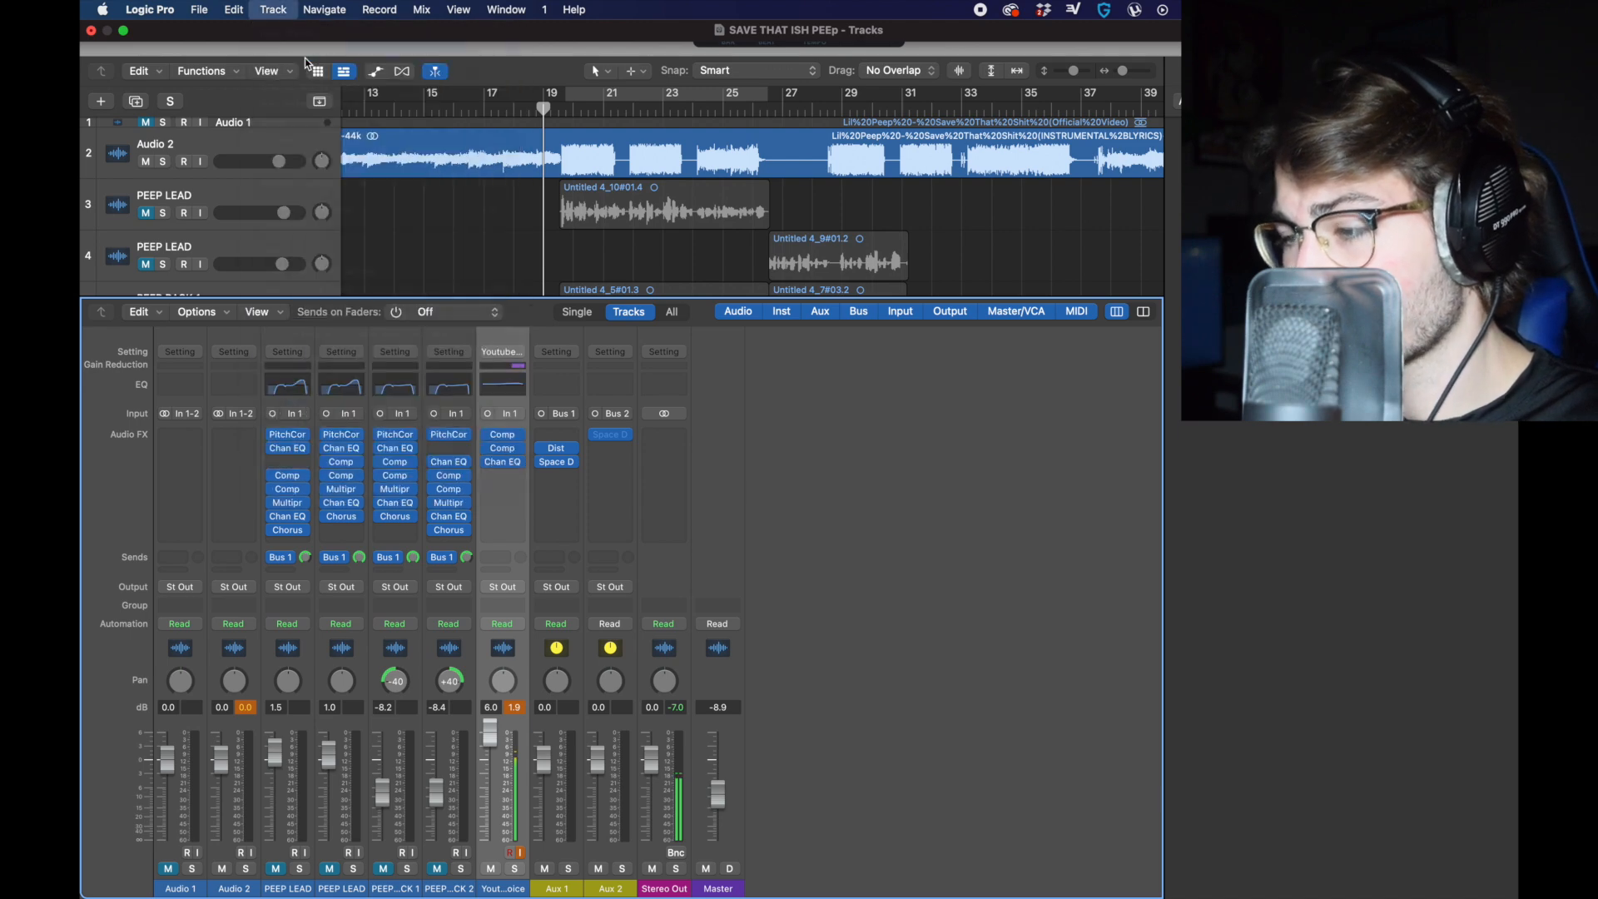
pyautogui.hotkey('shift', 'Return')
pyautogui.write('DRY TO LEAD')
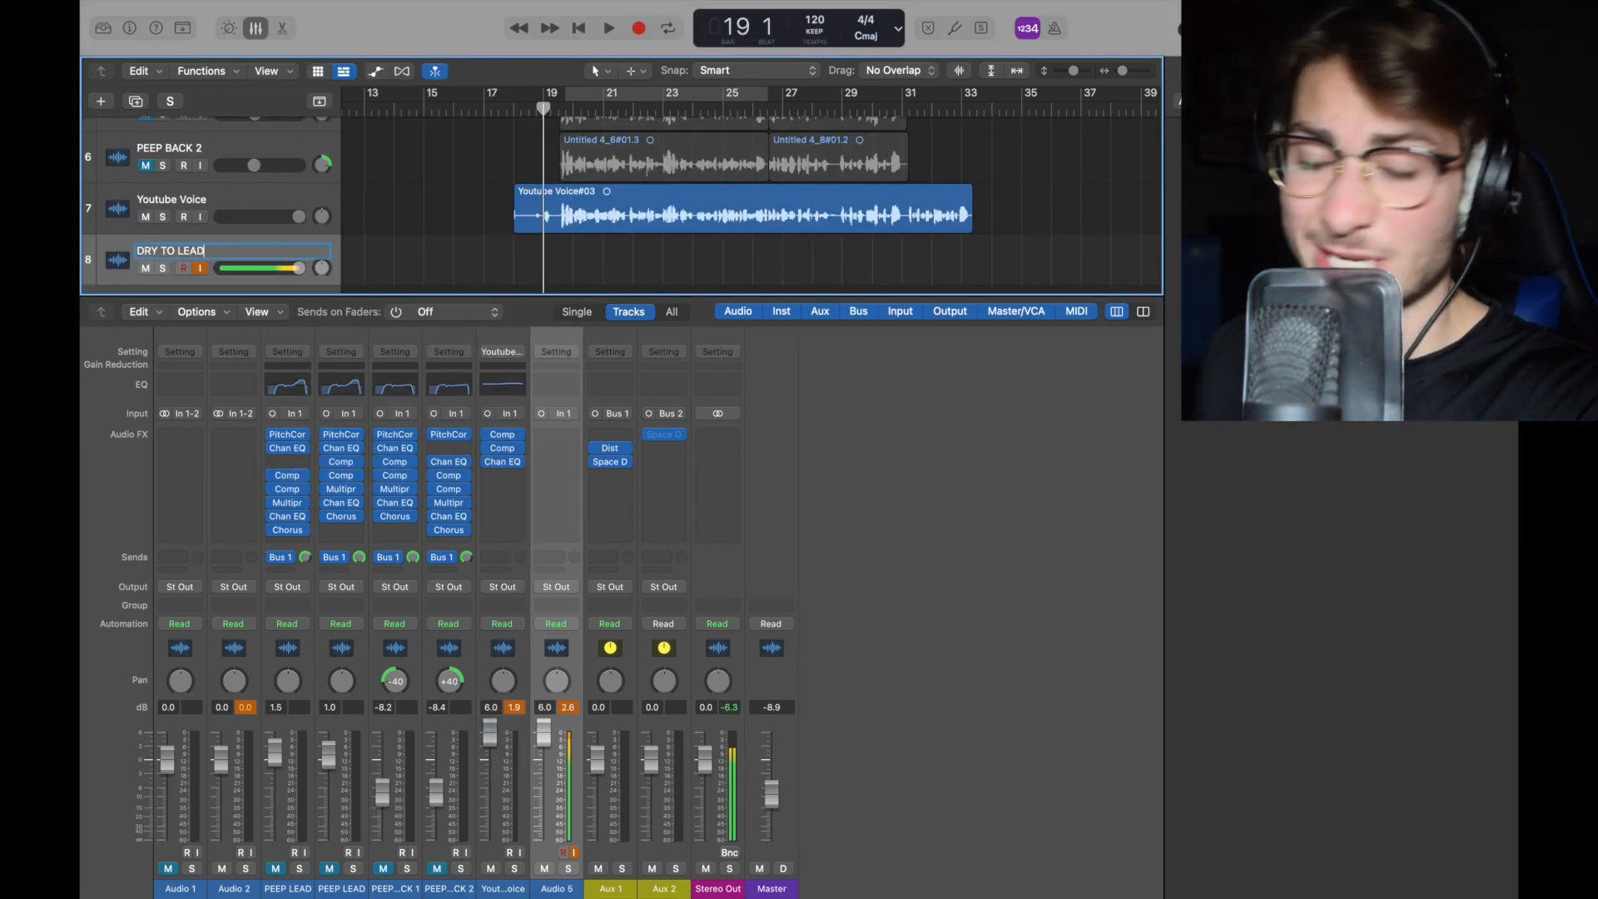
pyautogui.click(242, 203)
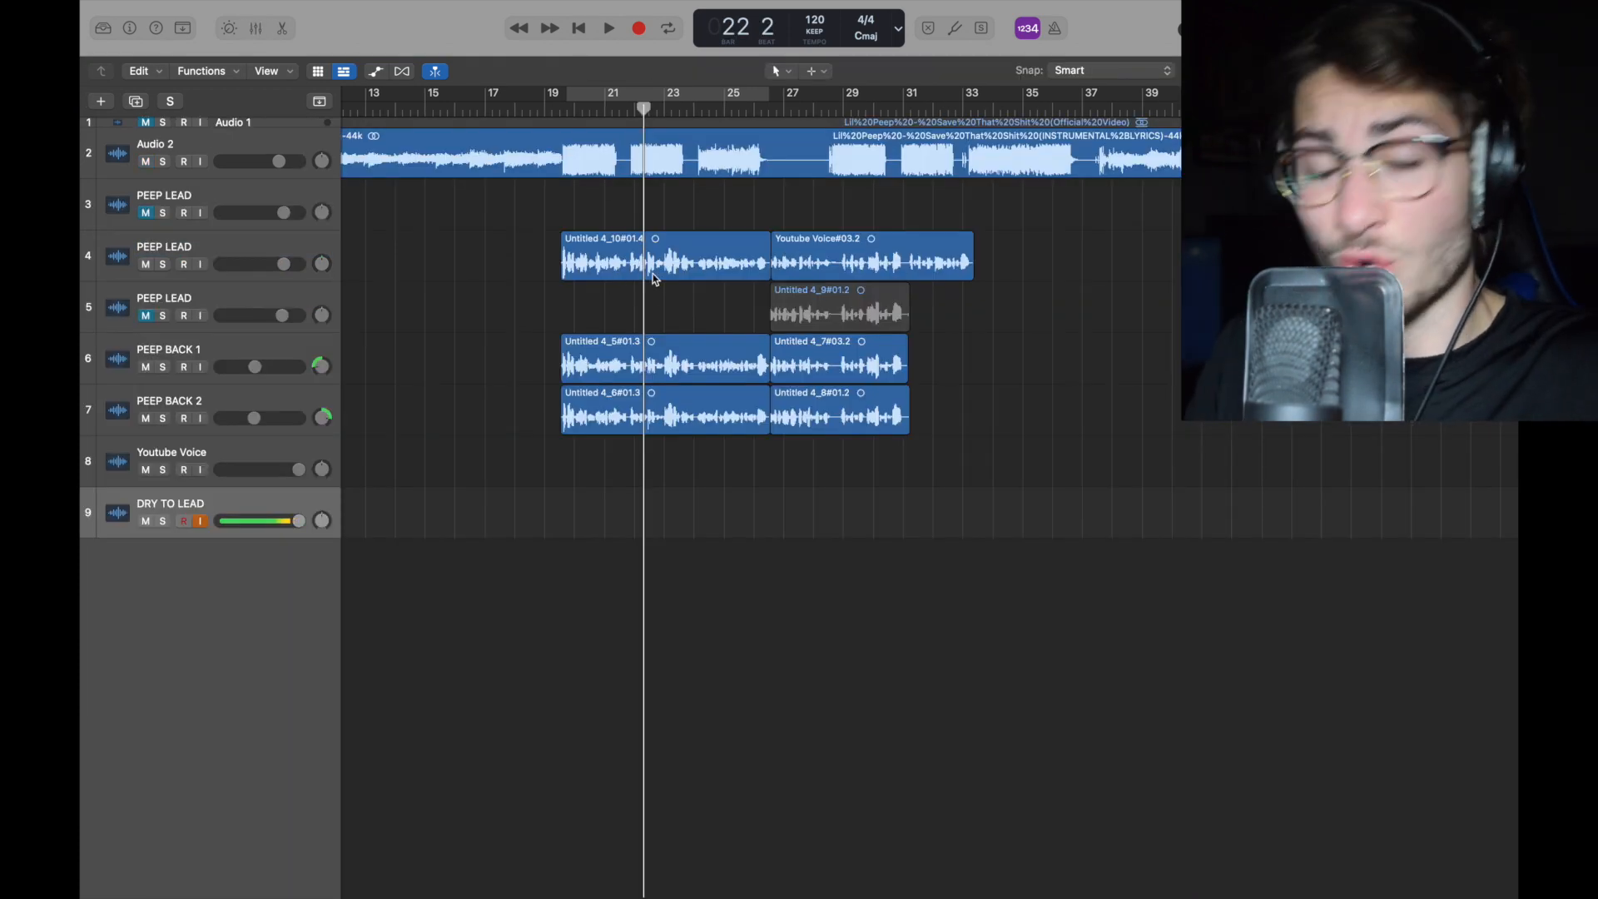
# Step: Move the first lead vocal region from the PEEP LEAD track onto the DRY TO LEAD track and play it back
pyautogui.moveTo(655, 280); pyautogui.dragTo(629, 507)
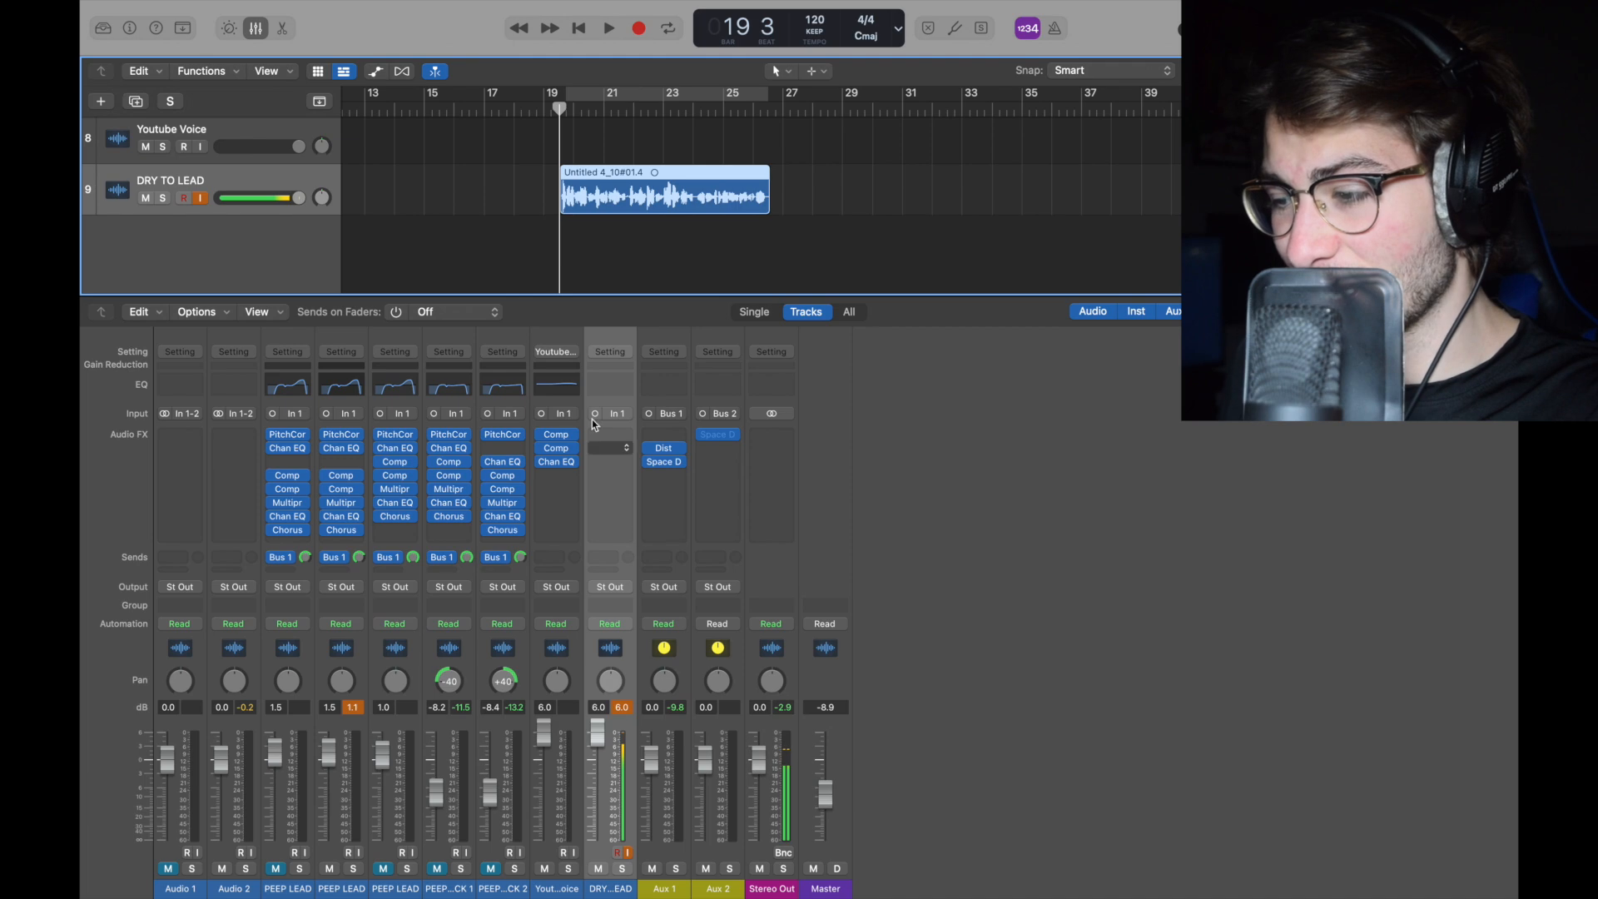
pyautogui.press('space')
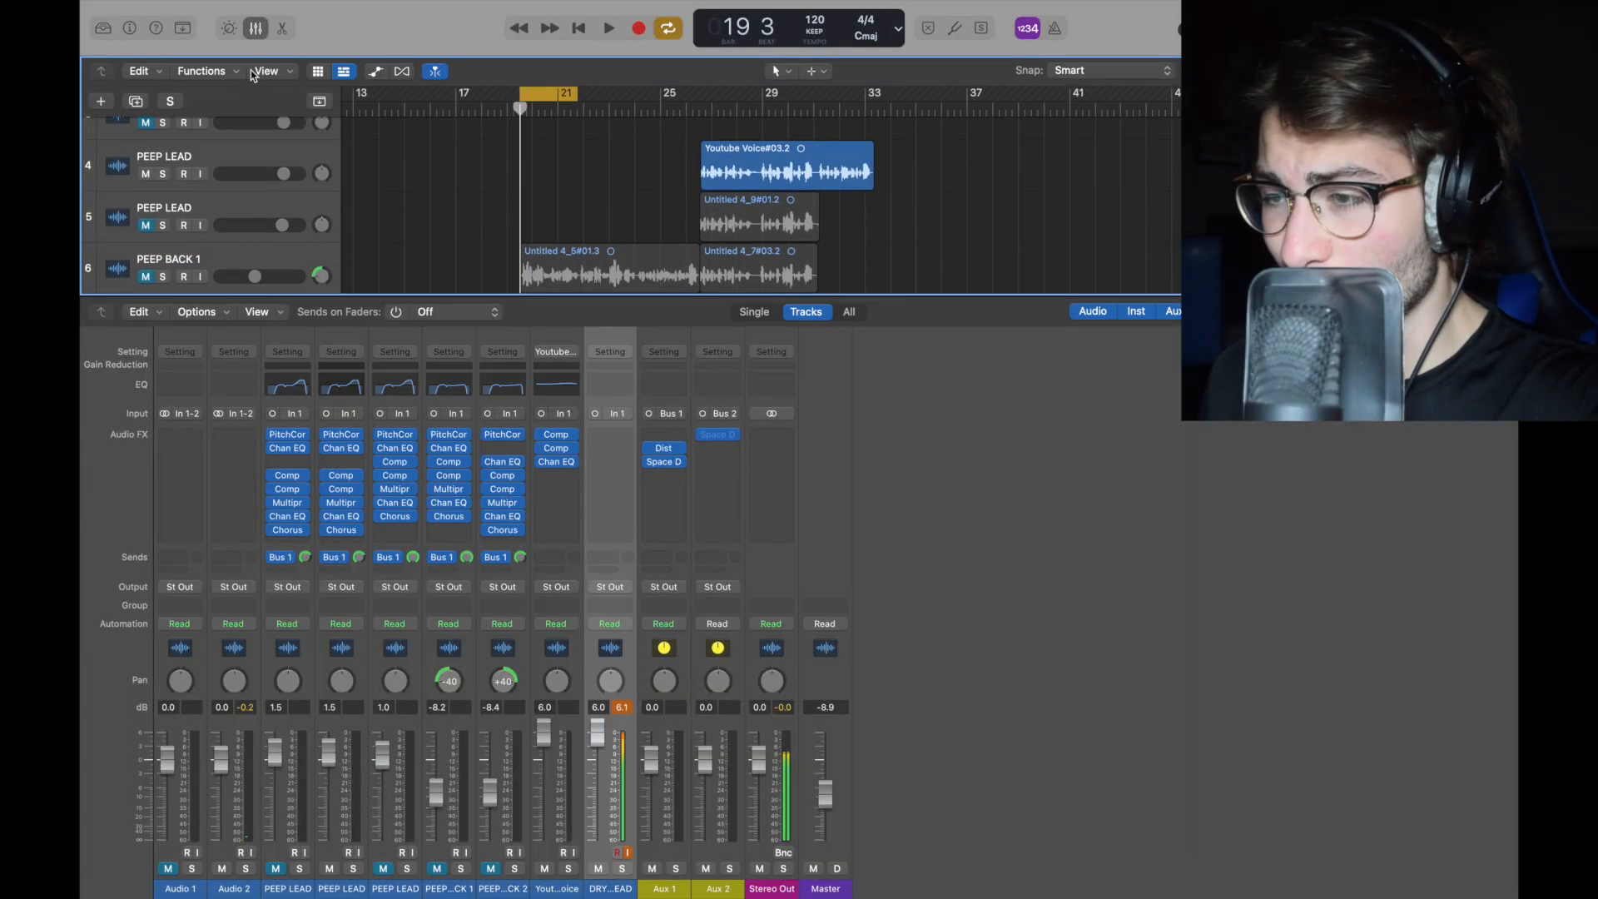
pyautogui.click(257, 28)
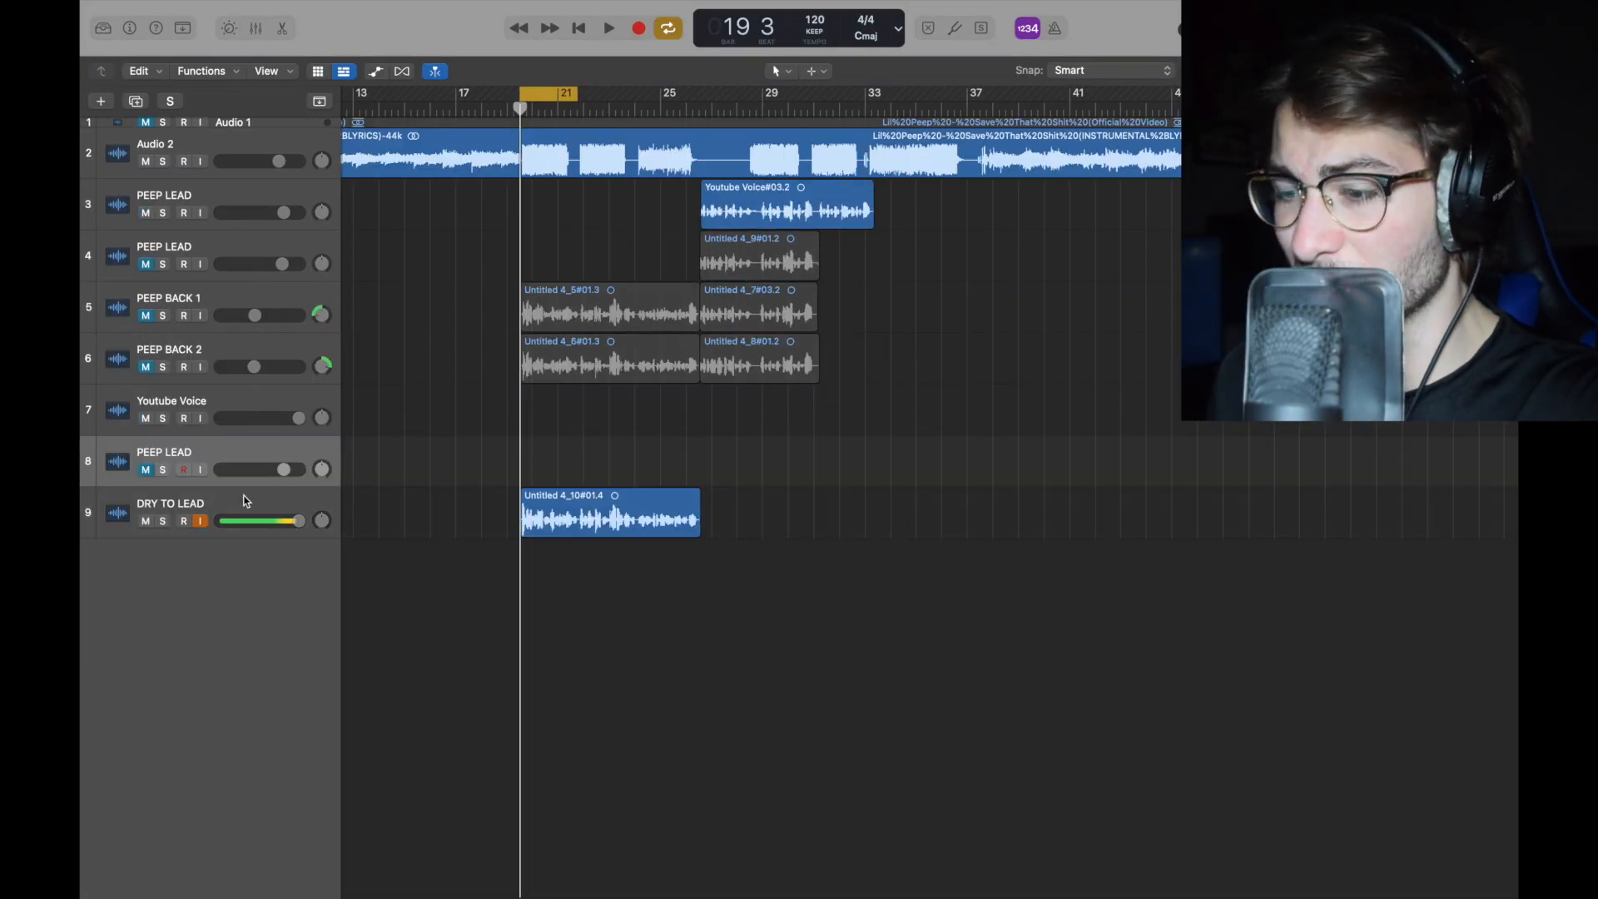
pyautogui.click(256, 28)
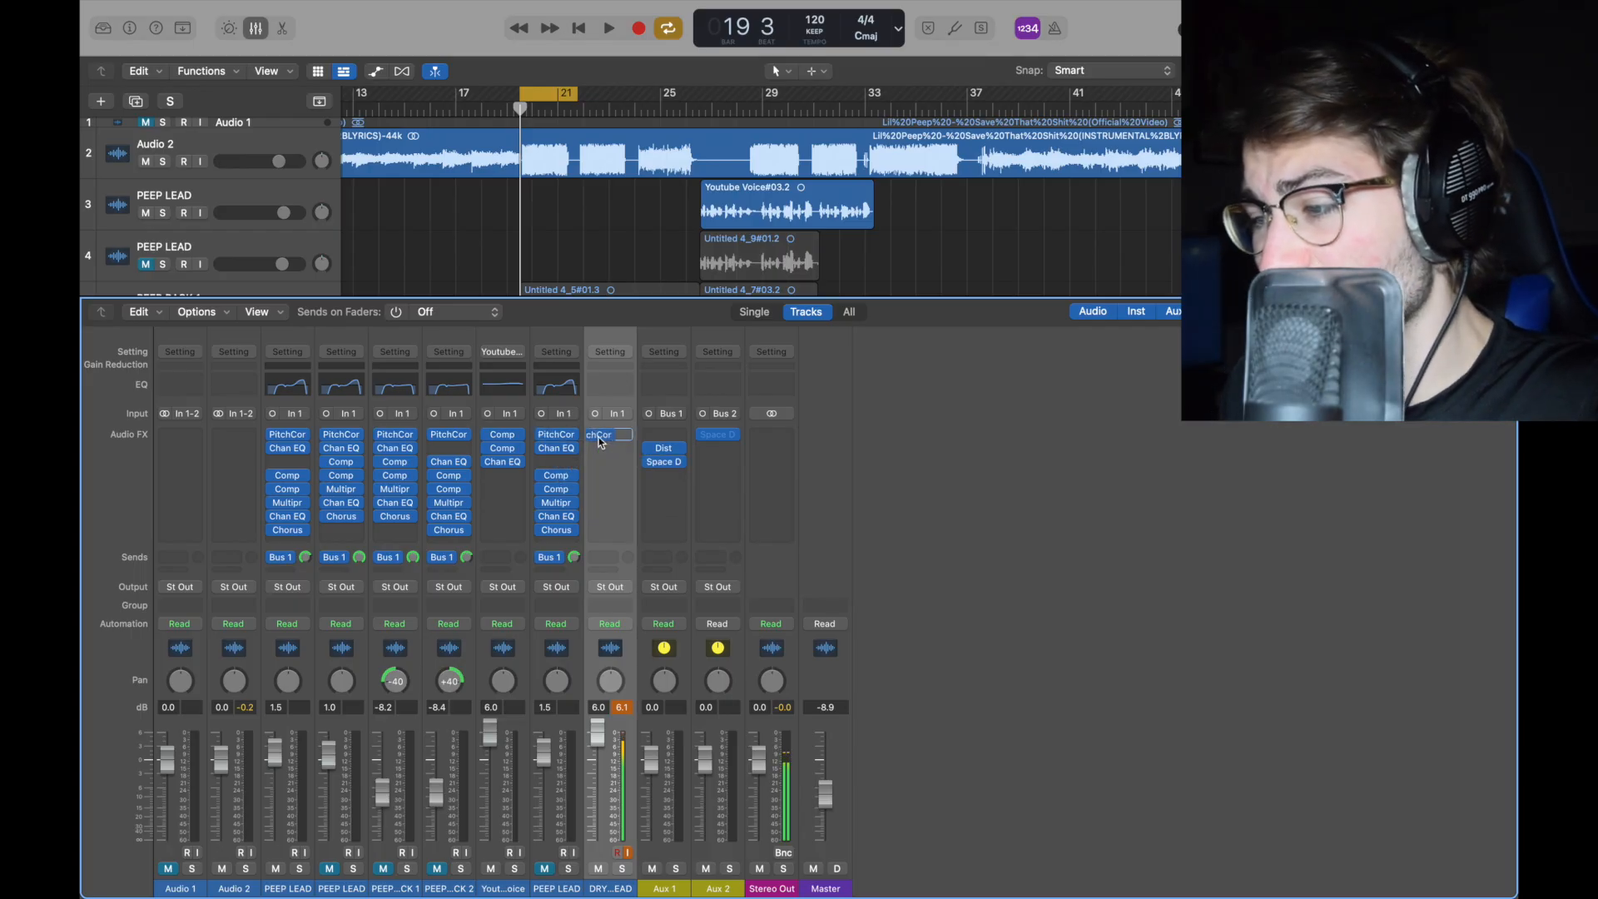
# Step: Open the Pitch Correction plug-in on the DRY TO LEAD channel and set its root key to D#
pyautogui.click(614, 442)
pyautogui.moveTo(873, 218); pyautogui.dragTo(752, 148)
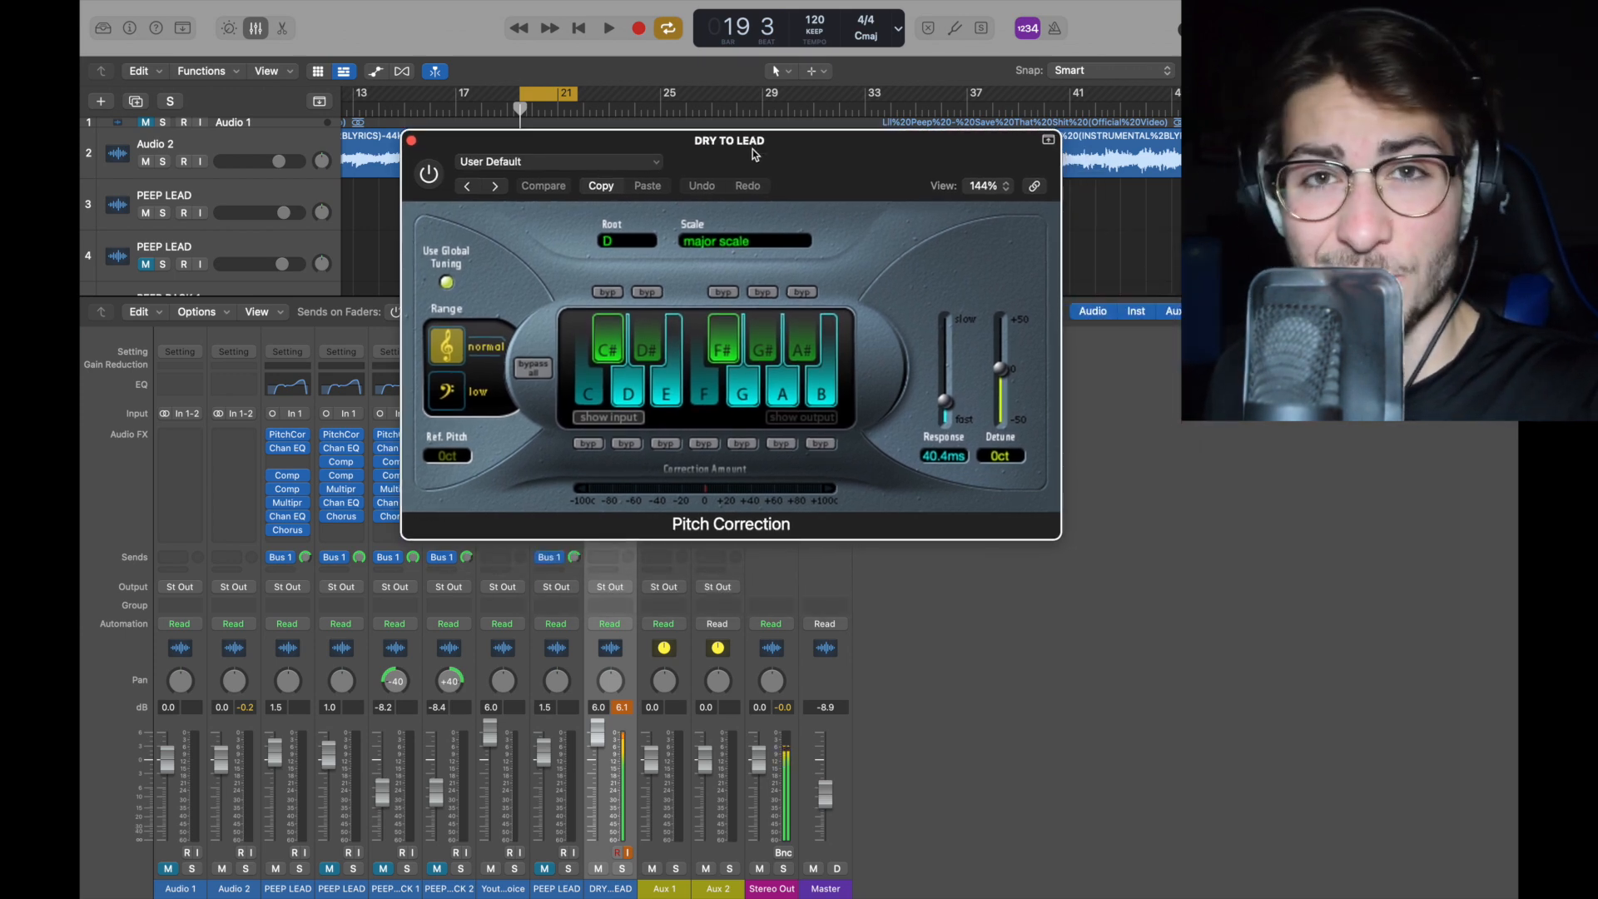
pyautogui.moveTo(753, 148); pyautogui.dragTo(655, 122)
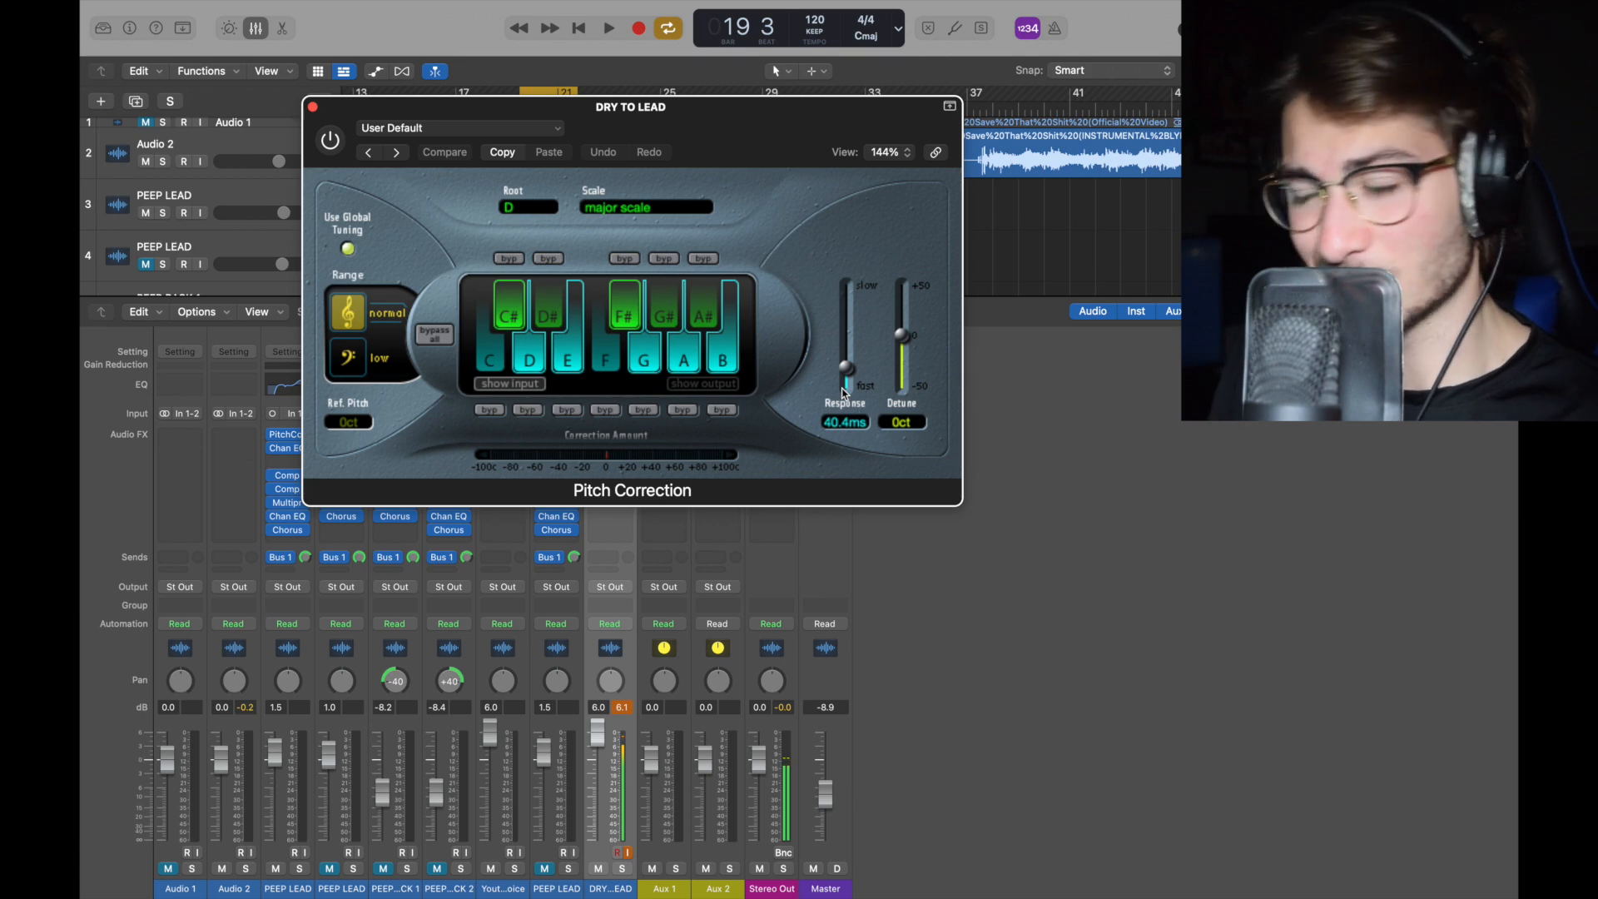
pyautogui.click(657, 209)
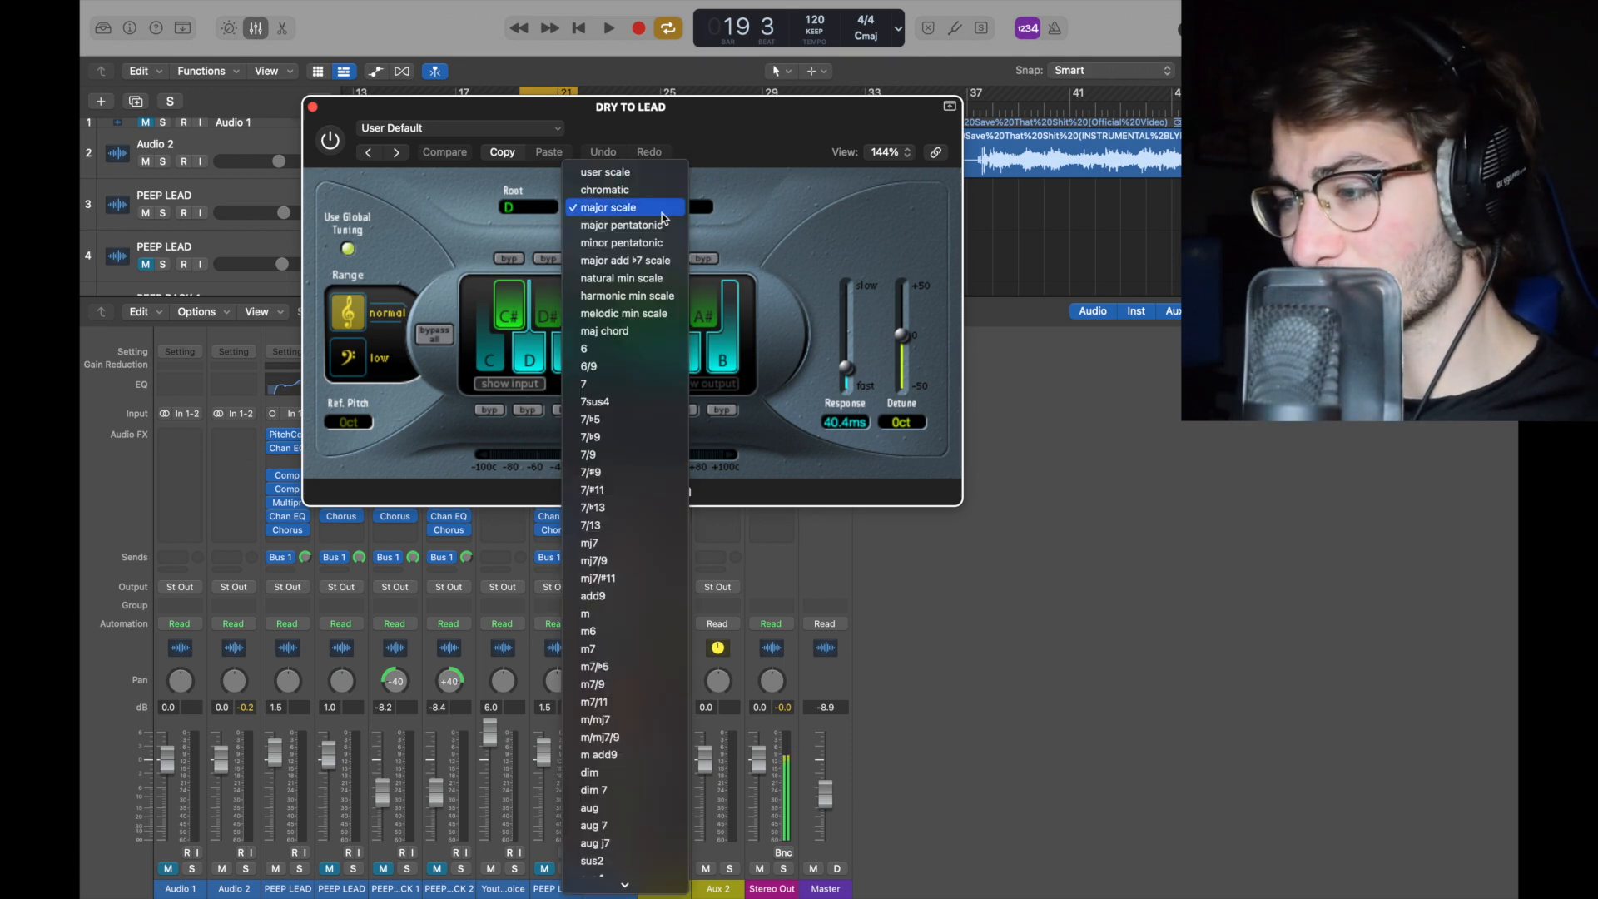
pyautogui.click(735, 246)
pyautogui.click(523, 206)
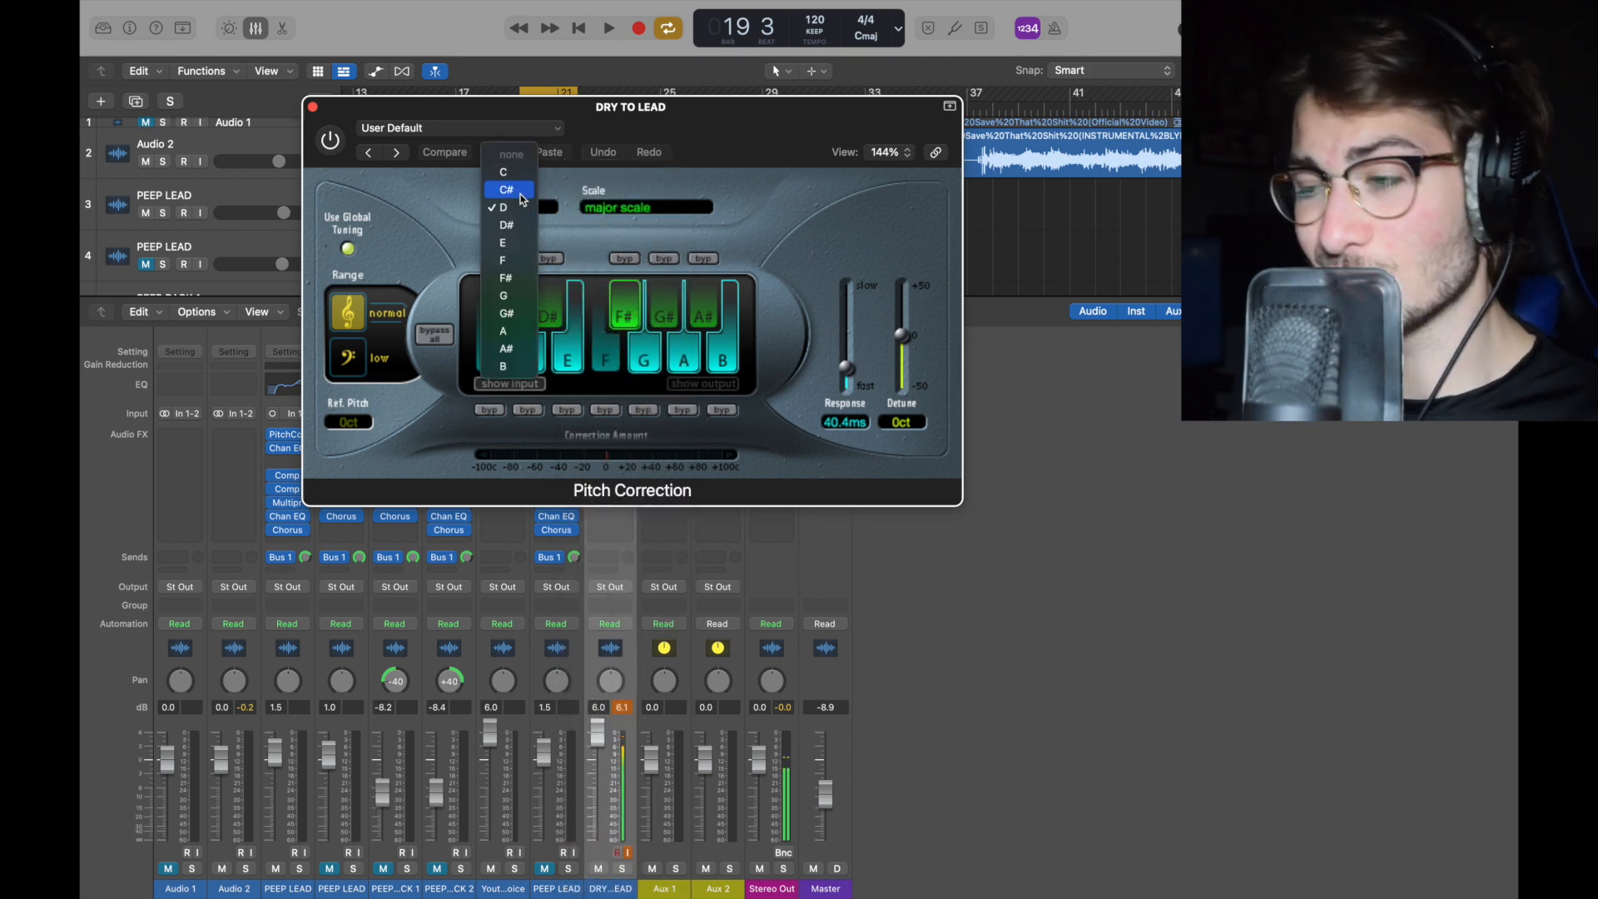
pyautogui.click(523, 223)
pyautogui.click(313, 106)
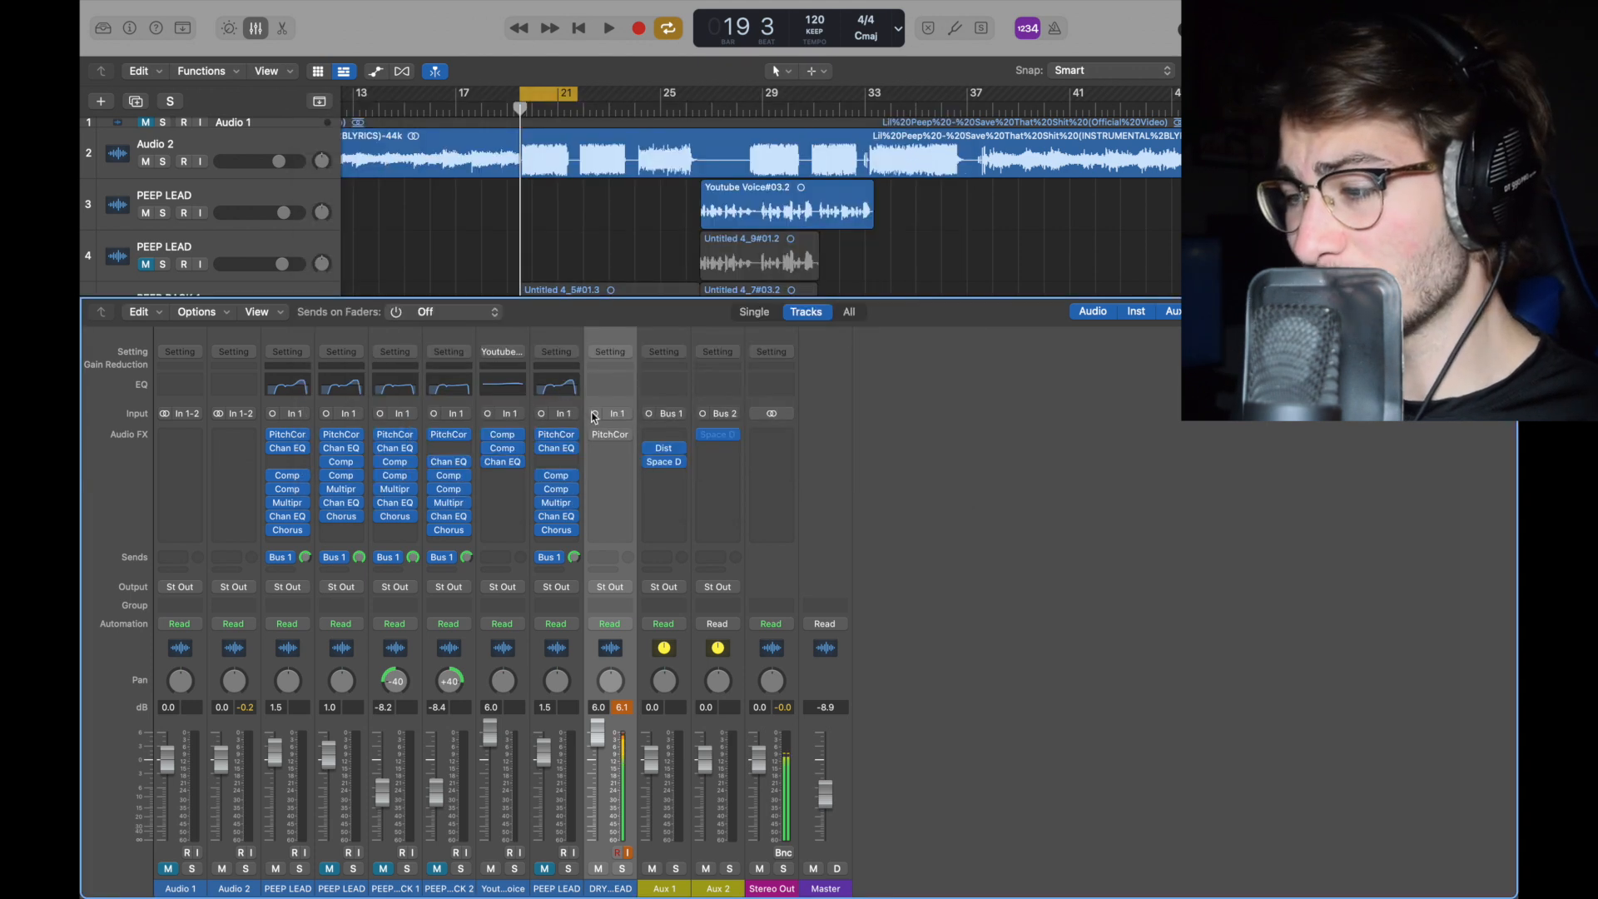
# Step: Add a Channel EQ to the DRY TO LEAD channel's second insert slot
pyautogui.scroll(-5, 610, 234)
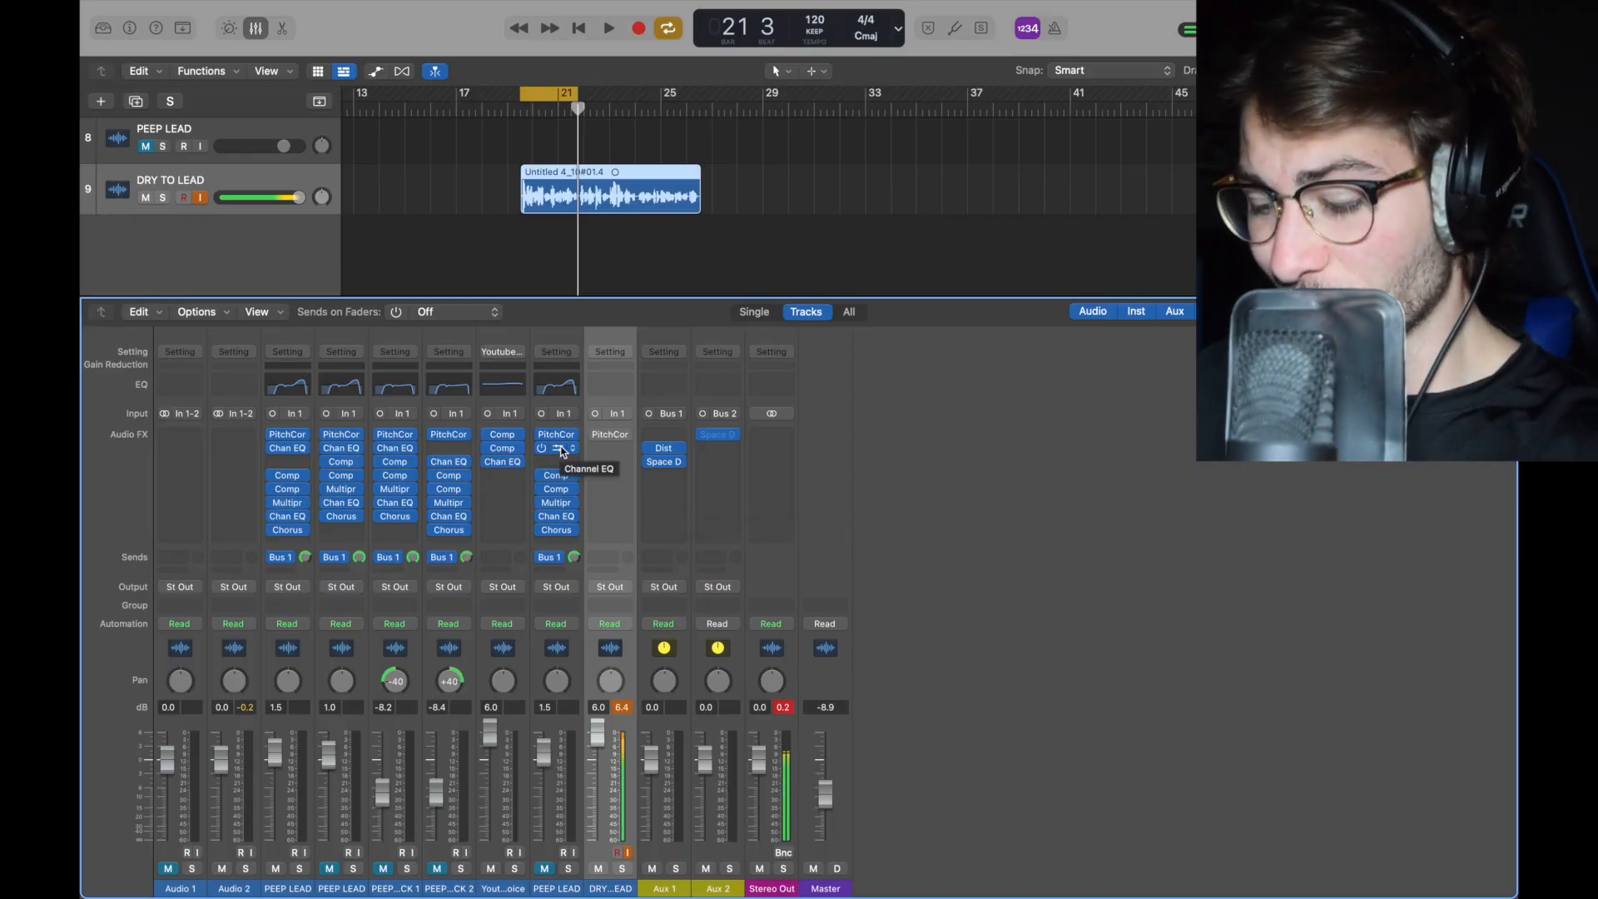
pyautogui.moveTo(562, 451); pyautogui.dragTo(622, 452)
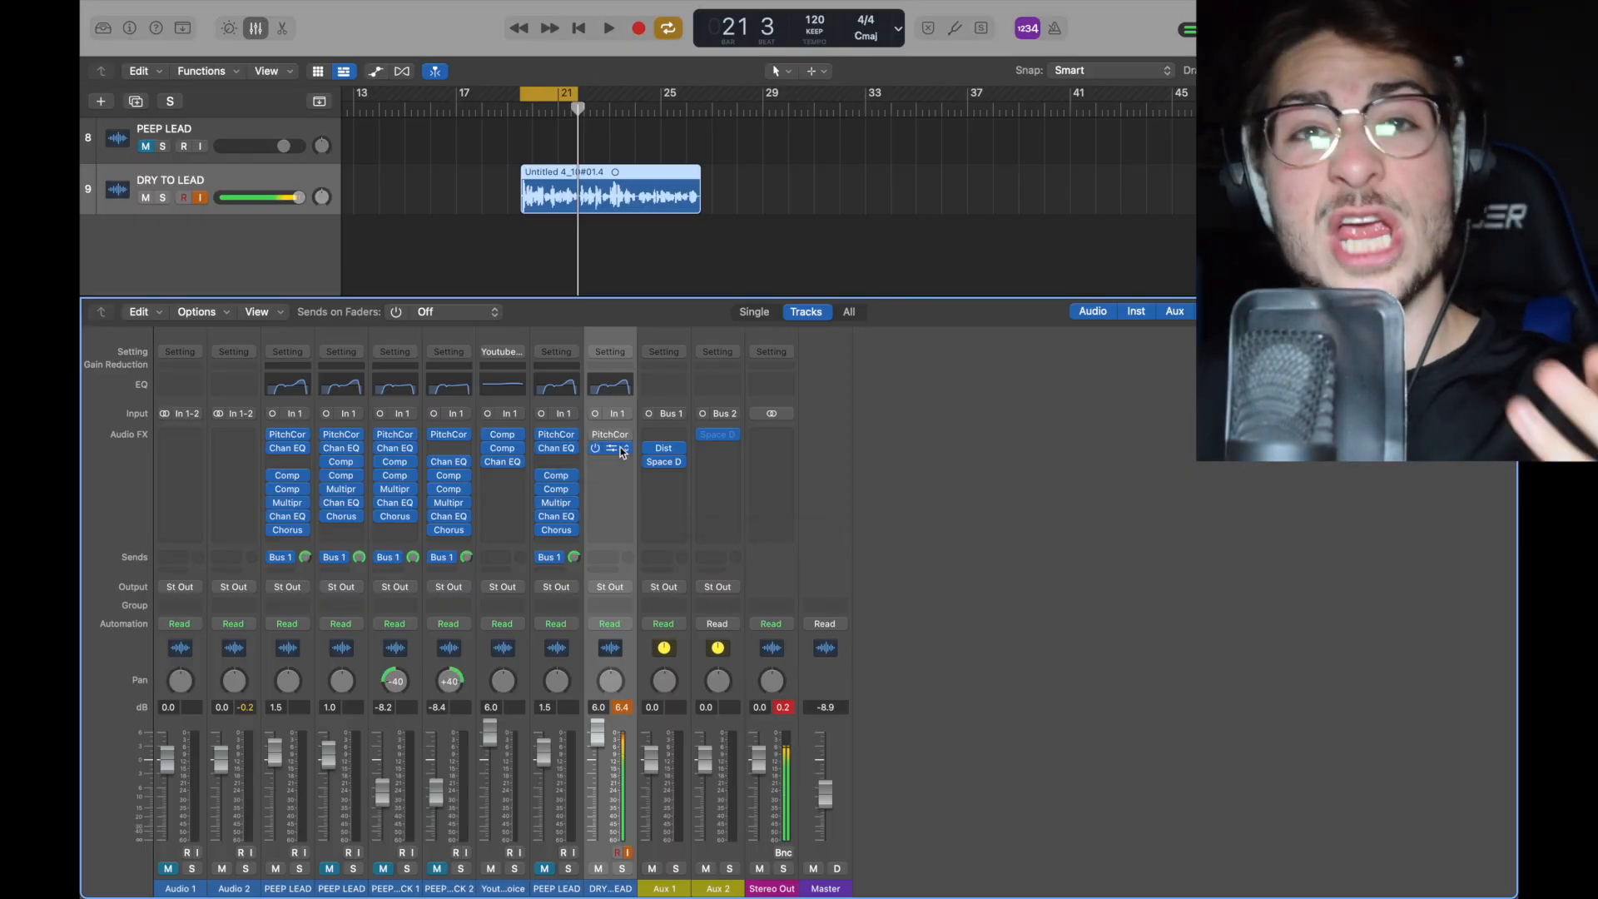
pyautogui.click(623, 449)
pyautogui.click(895, 704)
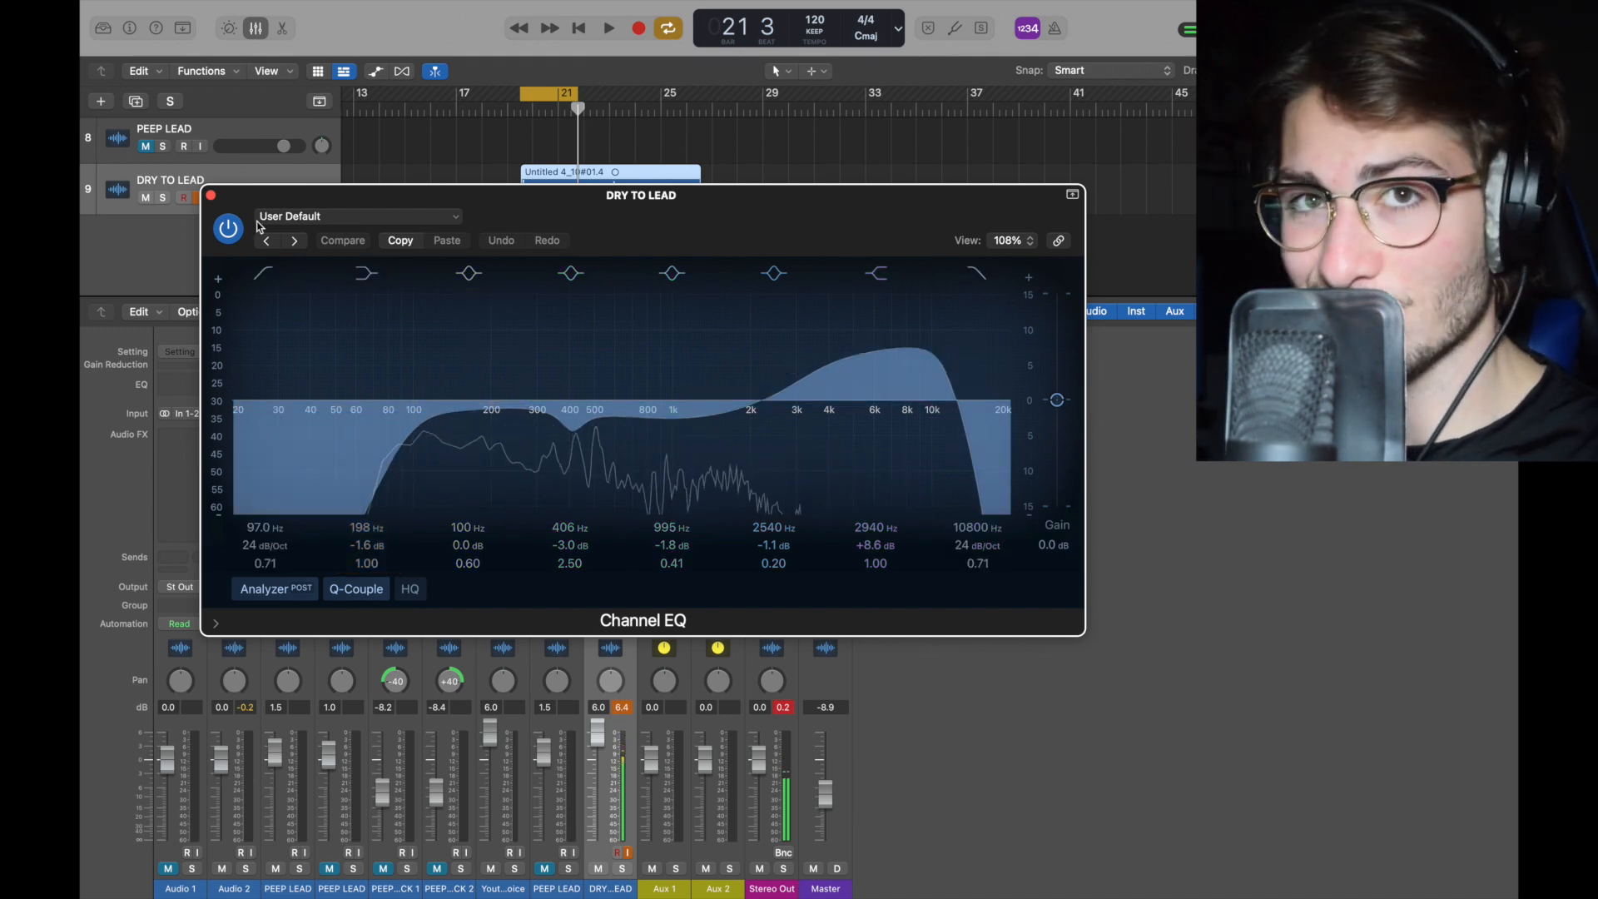
pyautogui.press('super+w')
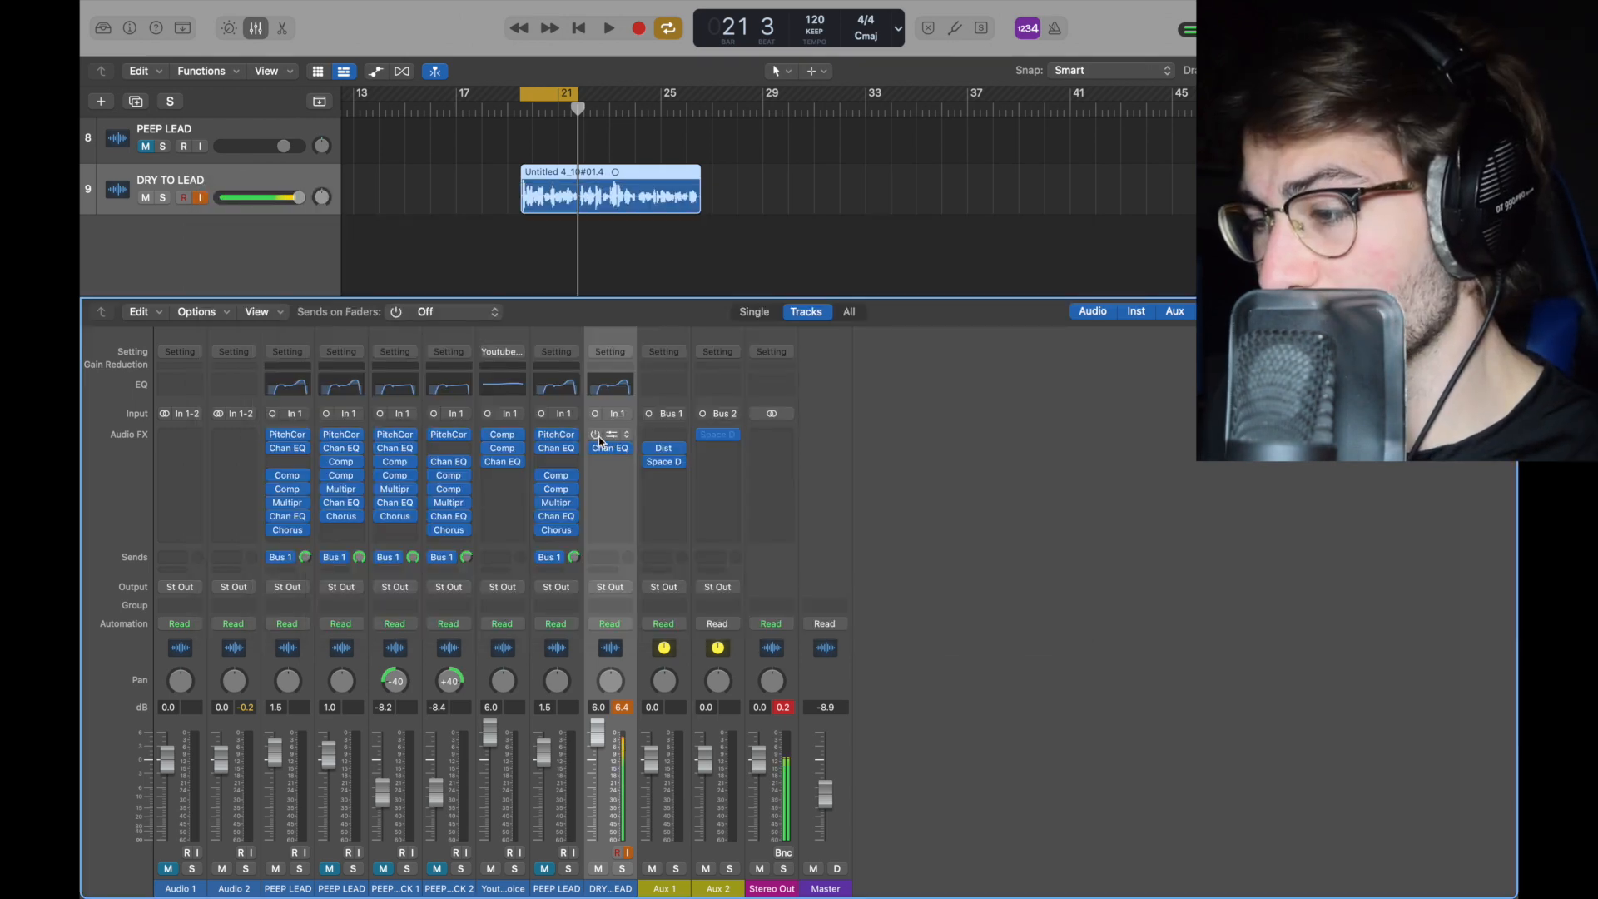
# Step: Add a Compressor in Studio FET mode to the third insert slot of the DRY TO LEAD channel
pyautogui.moveTo(558, 477); pyautogui.dragTo(584, 469)
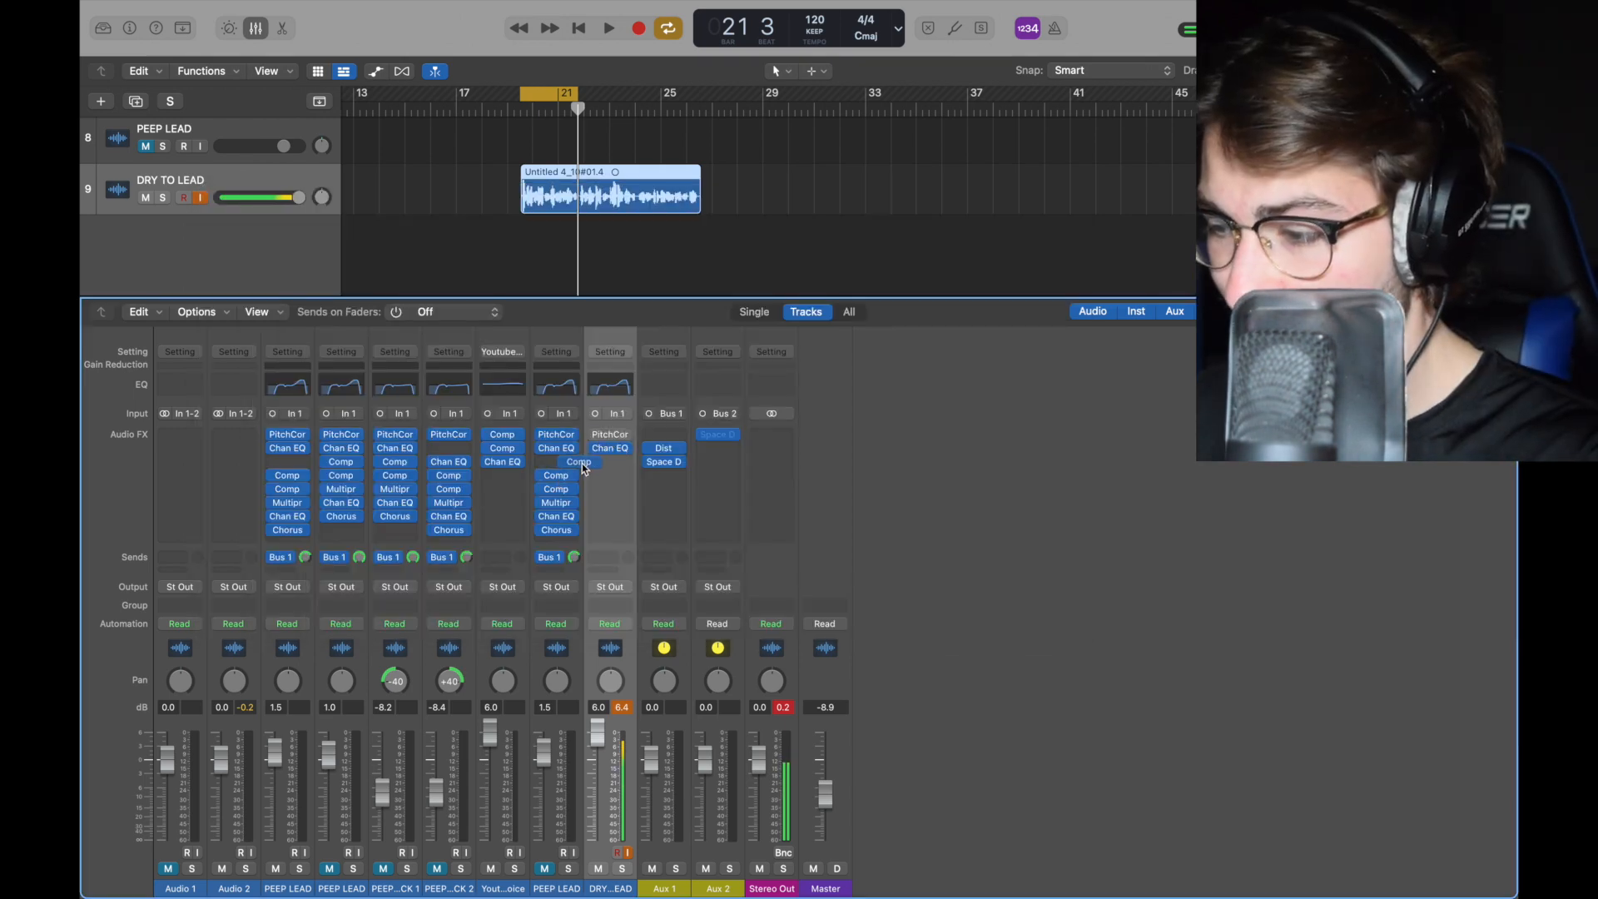
pyautogui.click(626, 470)
pyautogui.click(878, 707)
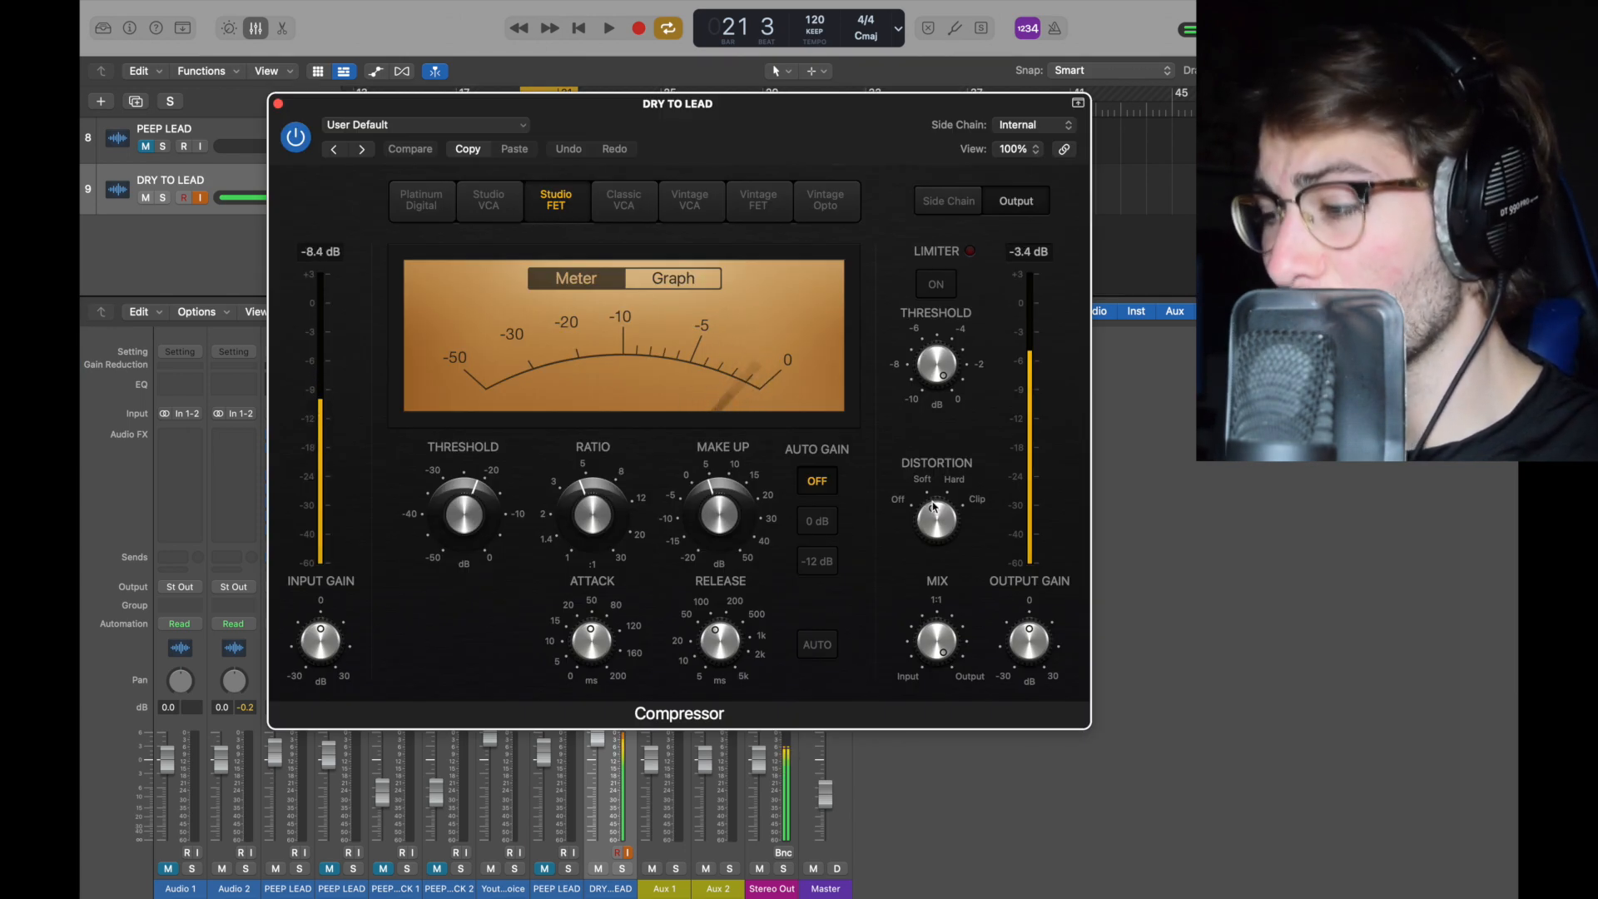
pyautogui.moveTo(464, 531)
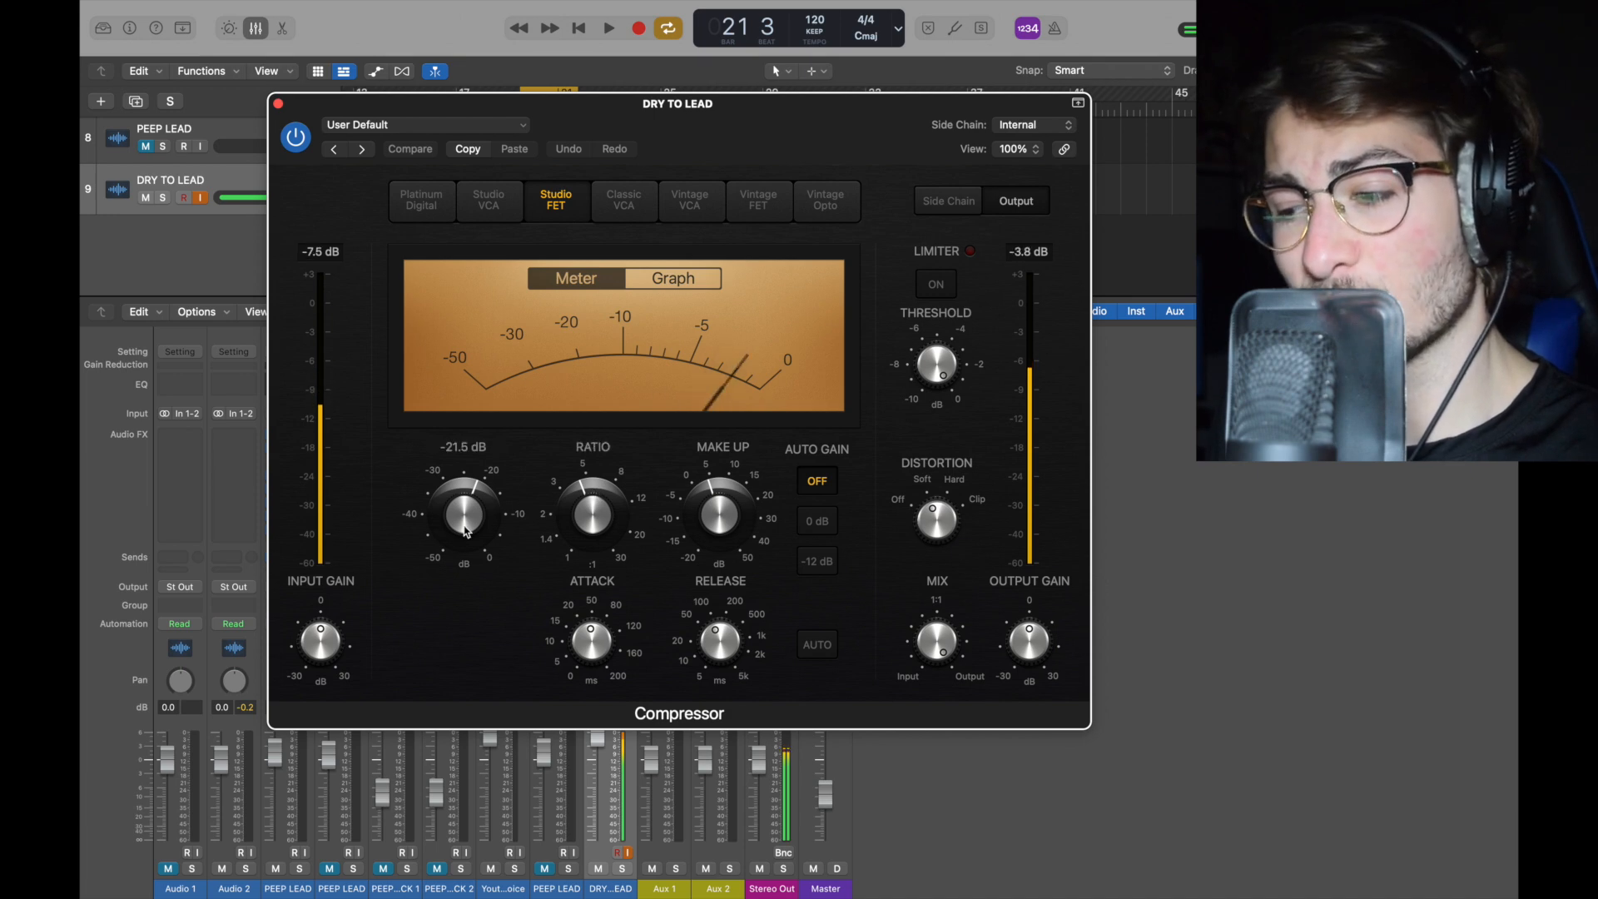
pyautogui.moveTo(703, 535)
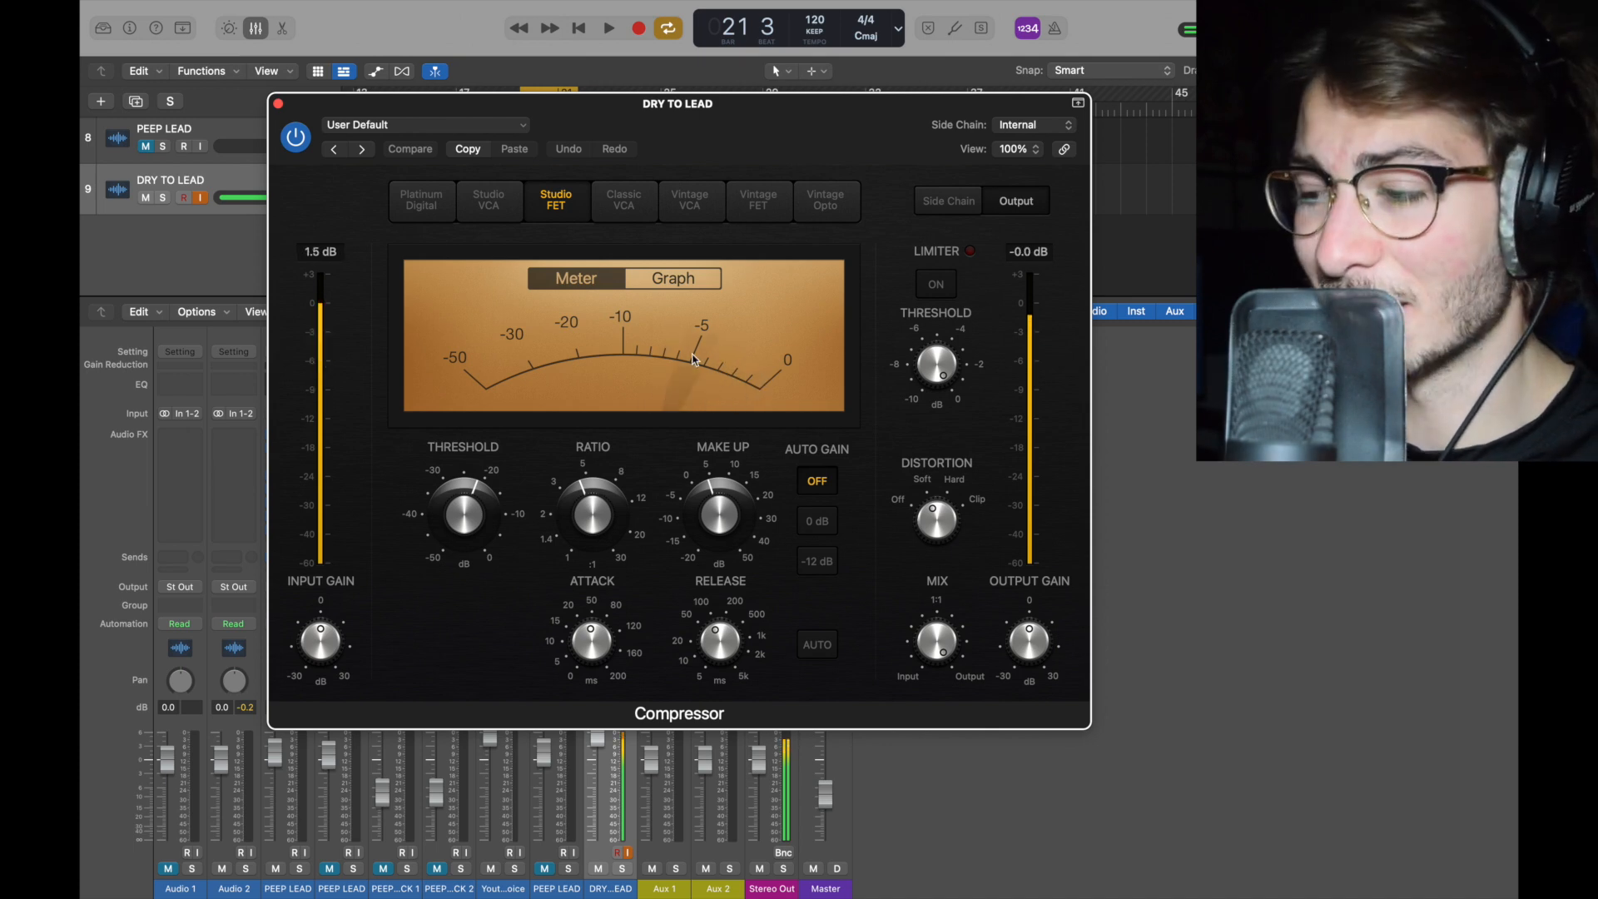
pyautogui.moveTo(707, 634)
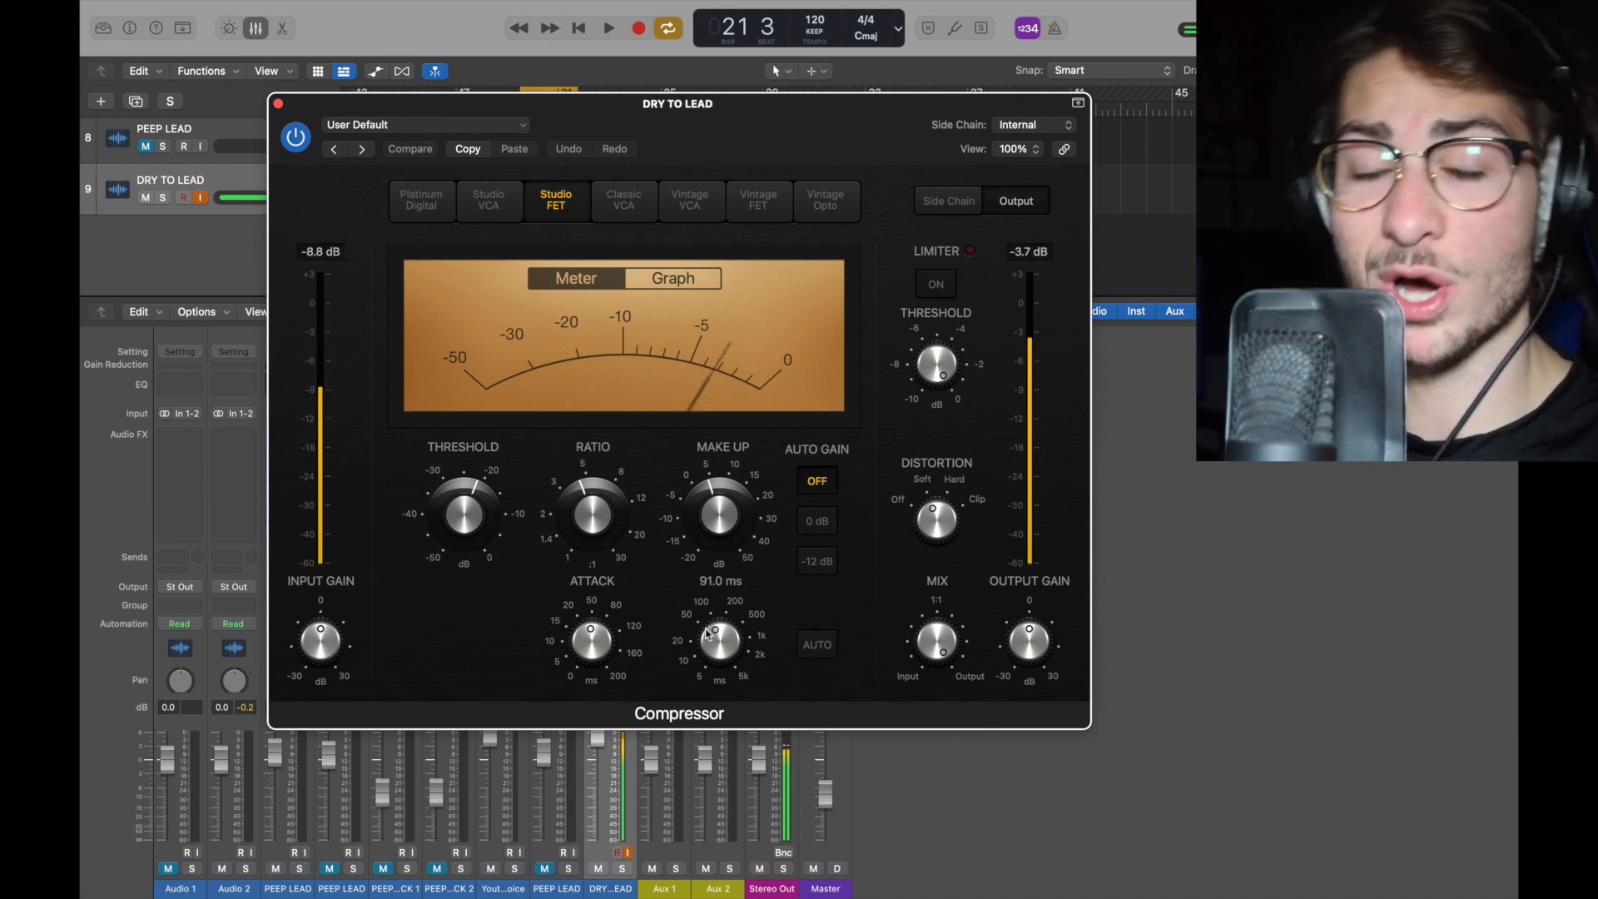
pyautogui.click(278, 104)
# Step: Add a second Compressor, in Studio VCA mode, to the fourth insert slot of the DRY TO LEAD channel
pyautogui.moveTo(562, 491); pyautogui.dragTo(607, 484)
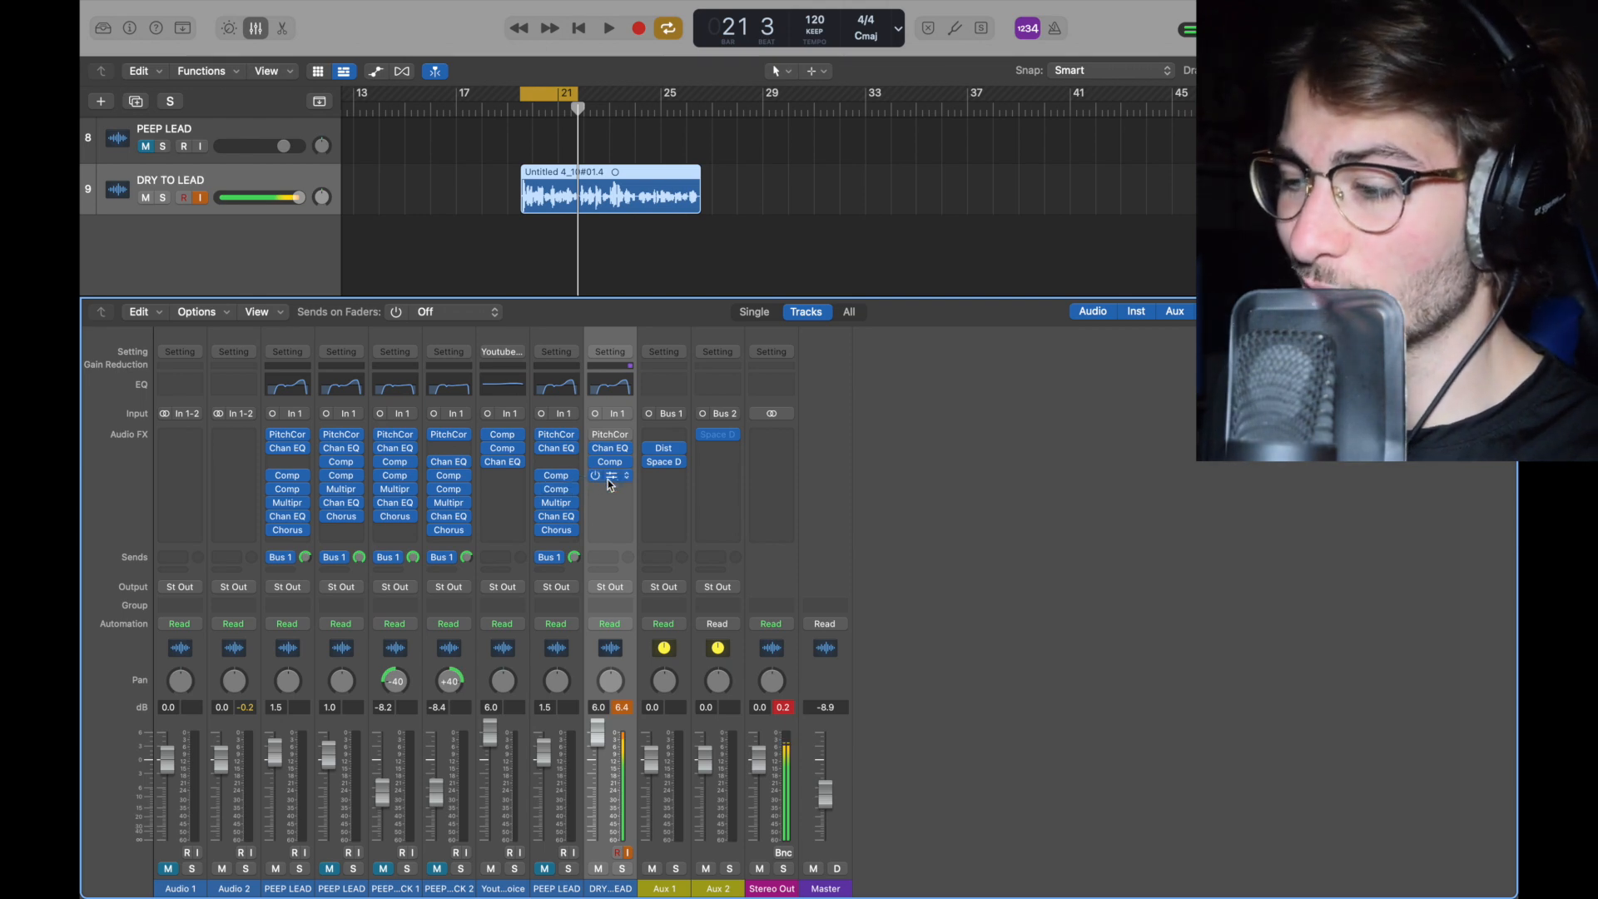
pyautogui.click(609, 478)
pyautogui.moveTo(703, 690)
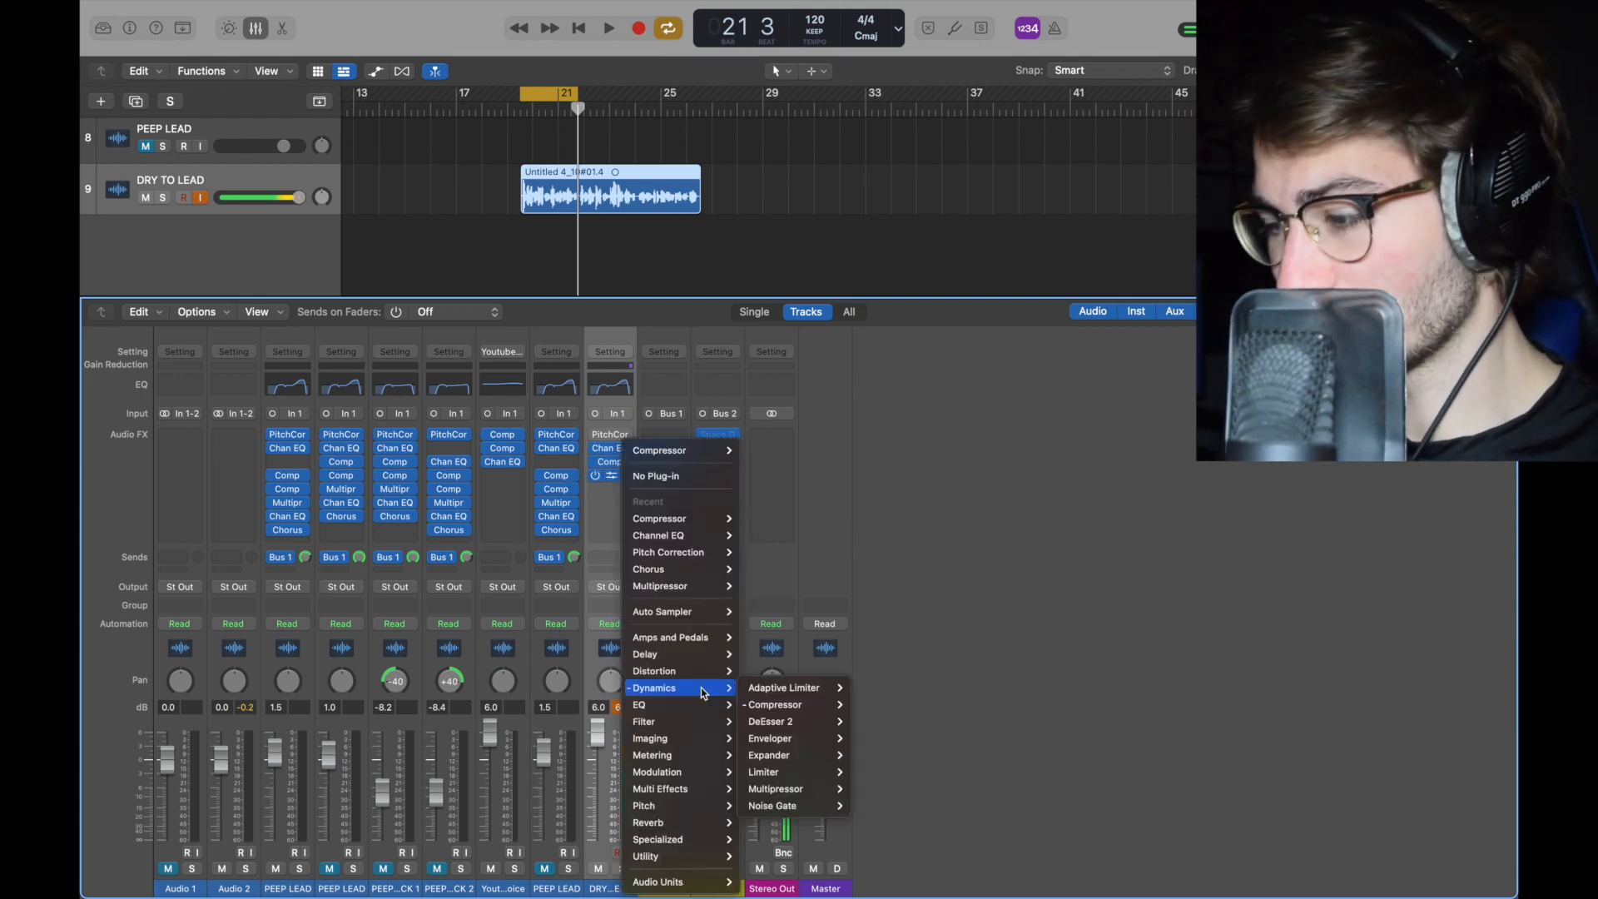
pyautogui.click(887, 714)
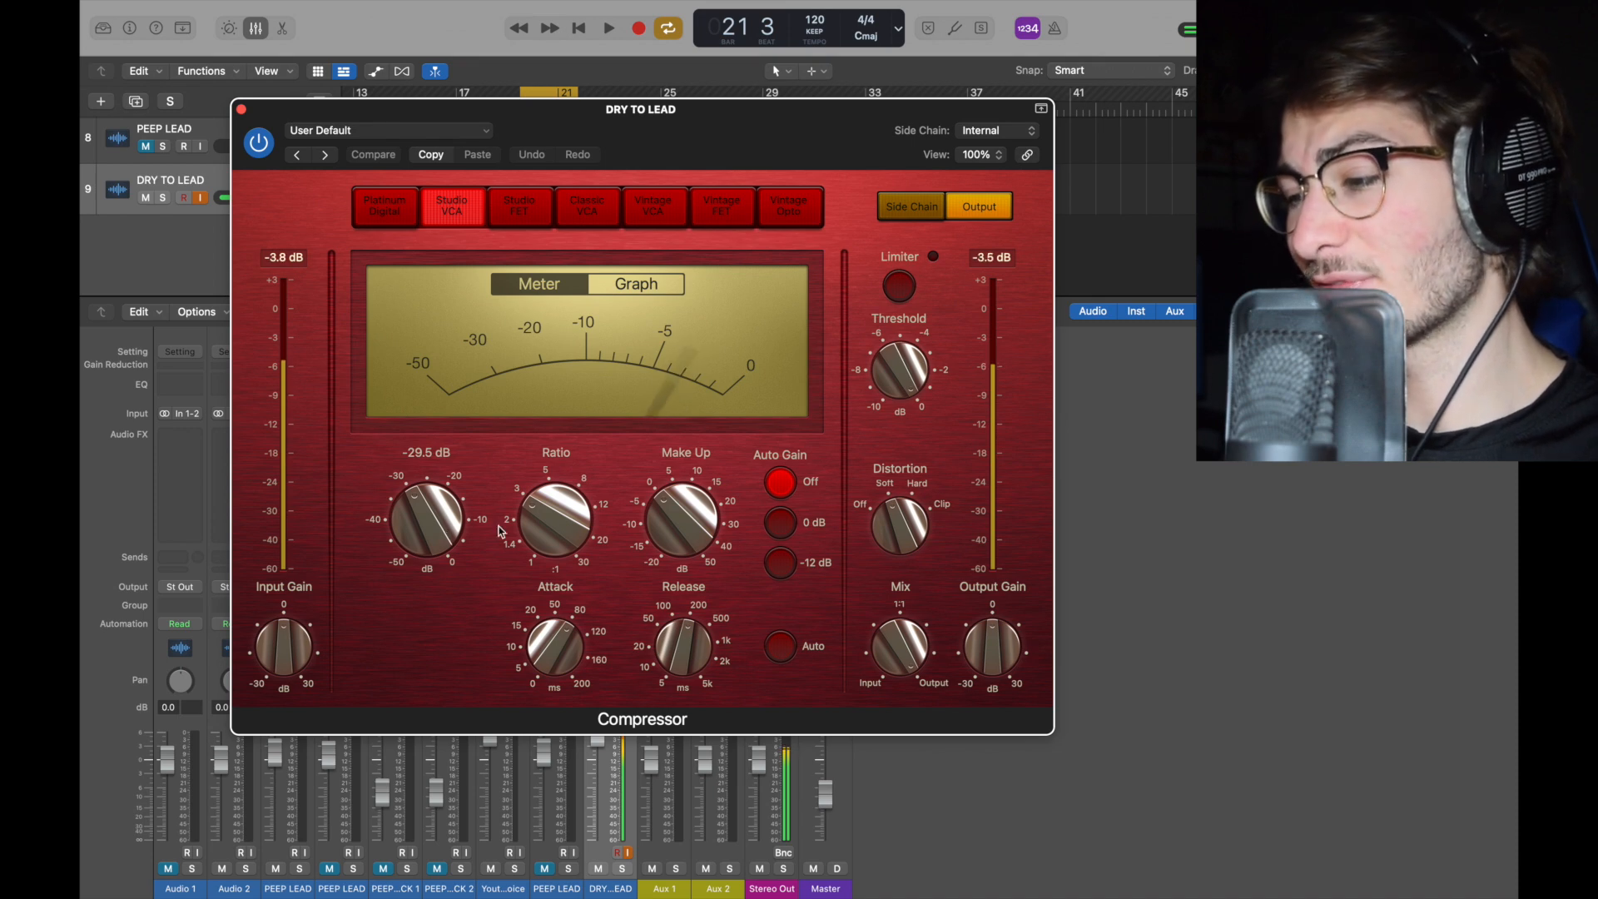
pyautogui.moveTo(595, 666)
pyautogui.moveTo(673, 632)
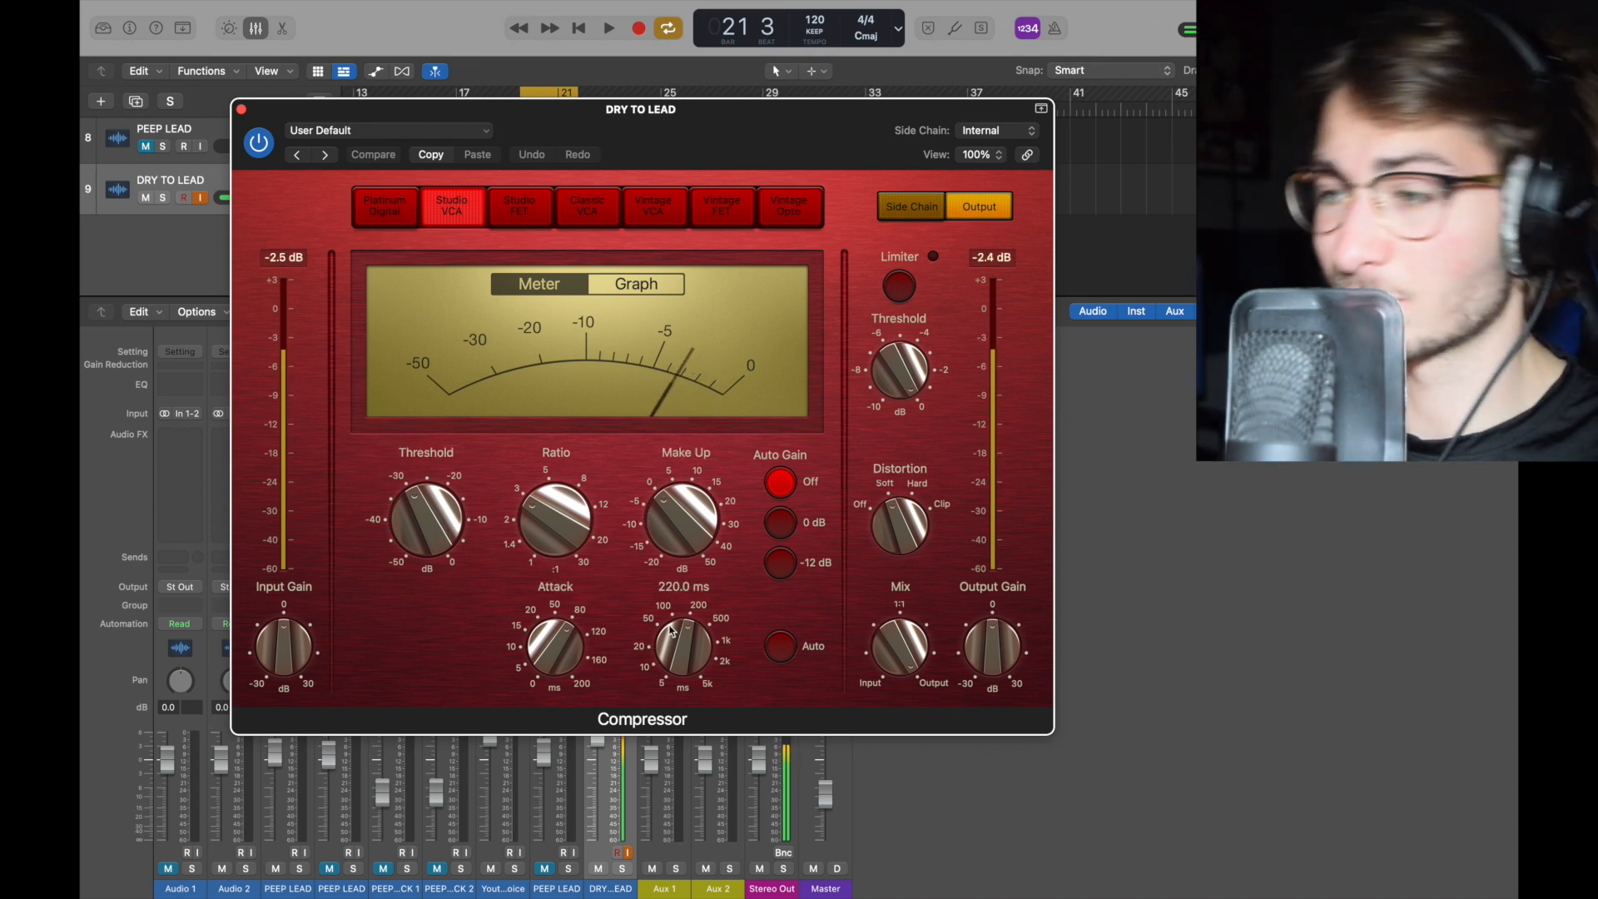
pyautogui.click(241, 109)
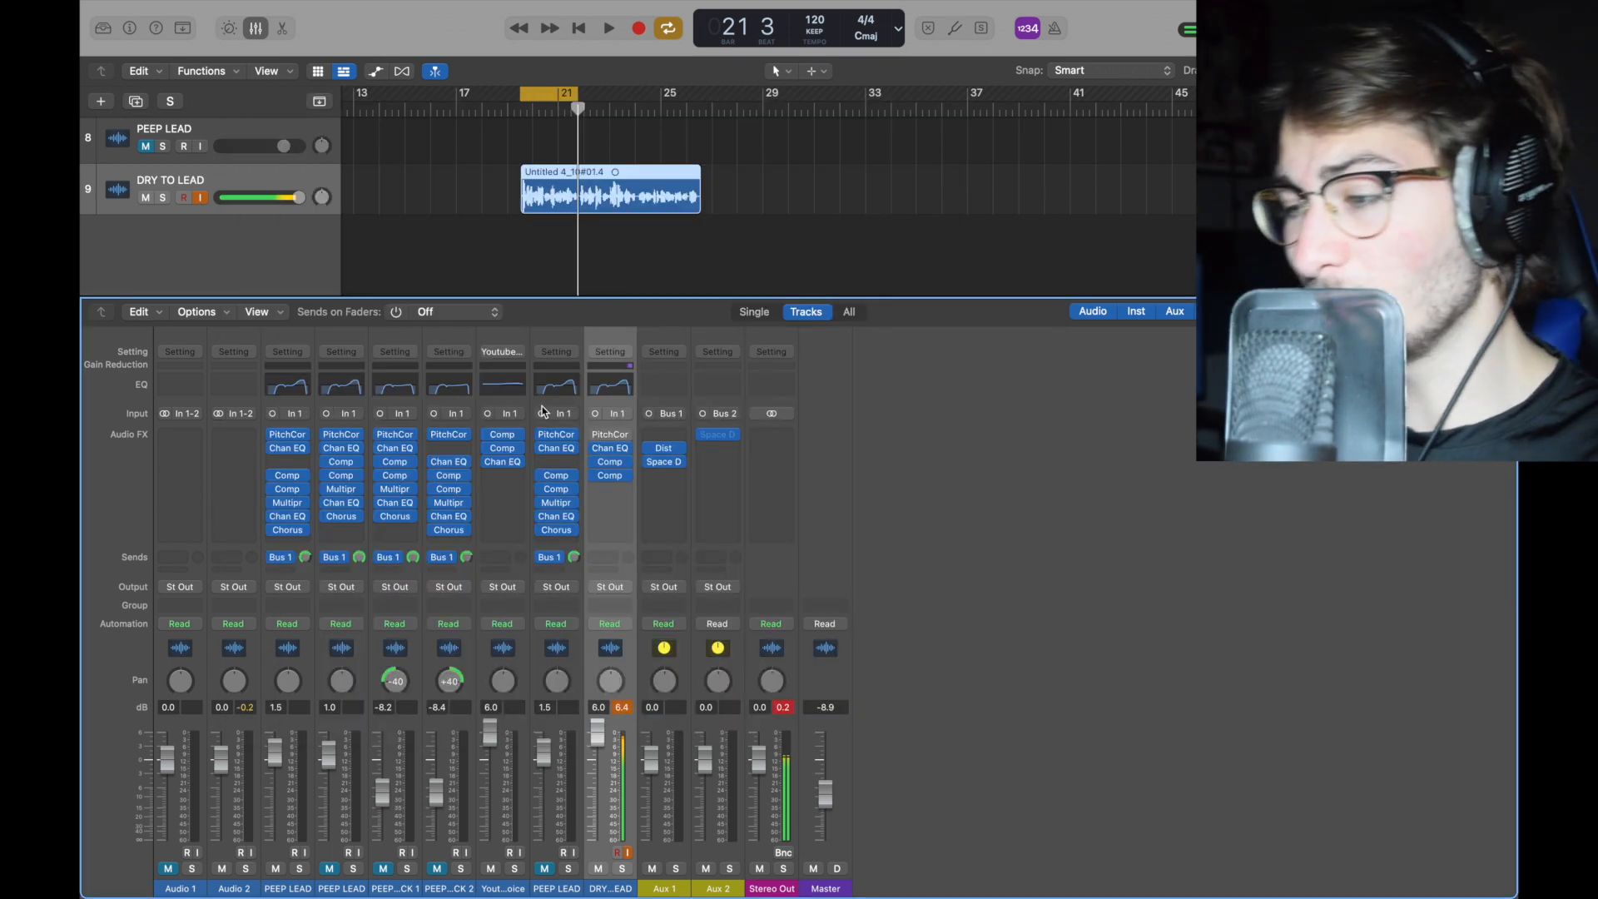
# Step: Add a Multipressor to the fifth insert slot of the DRY TO LEAD channel
pyautogui.moveTo(596, 435)
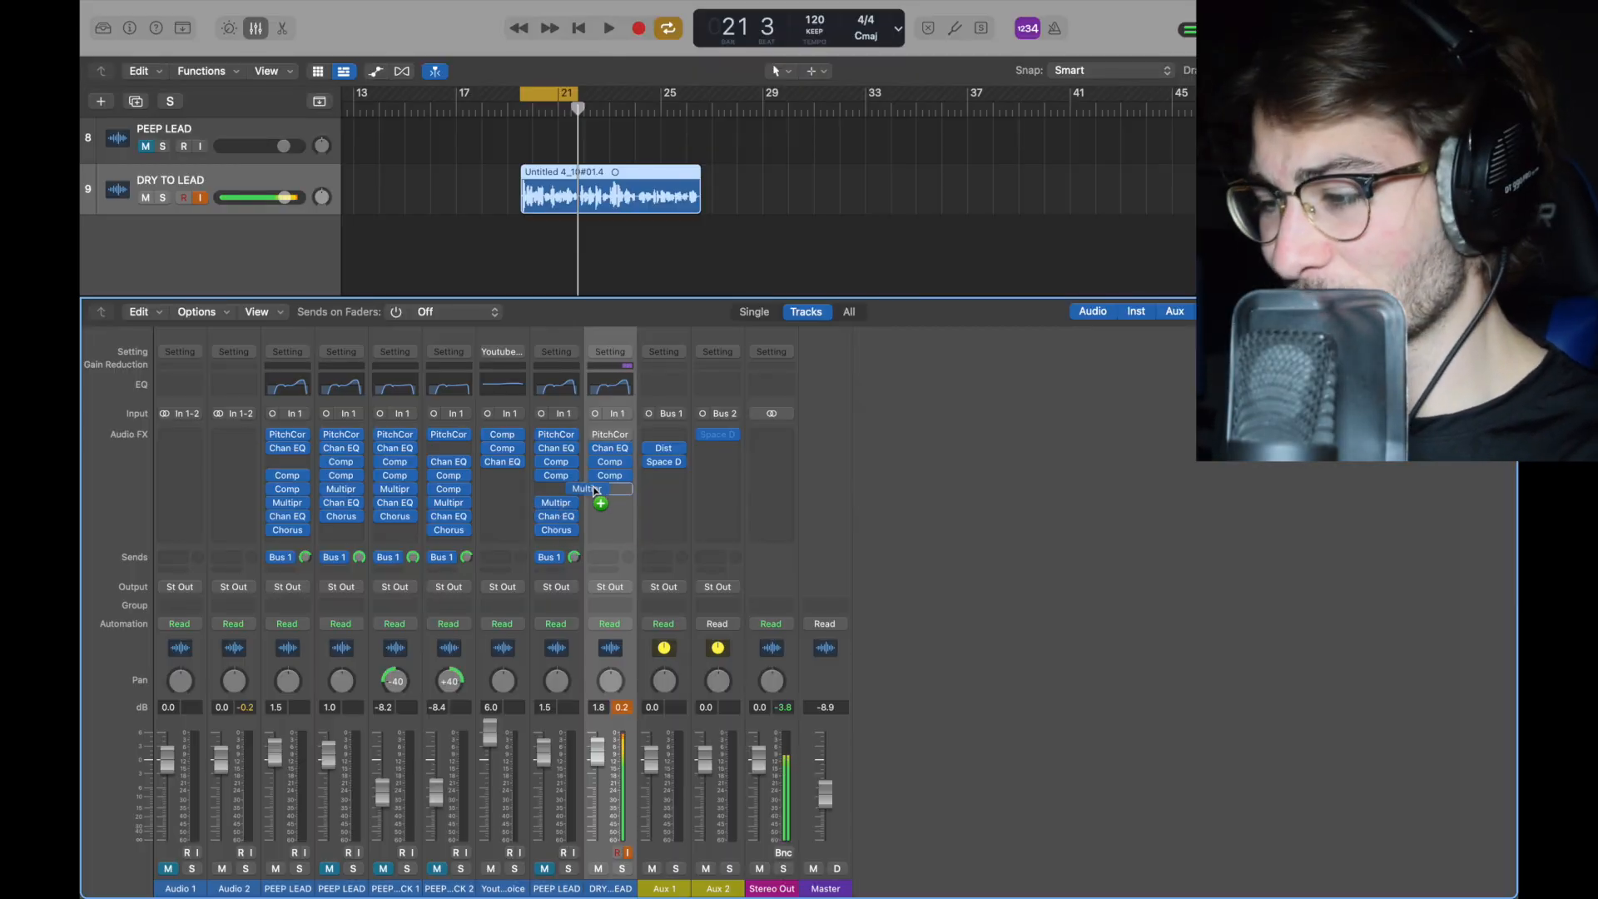
pyautogui.click(628, 496)
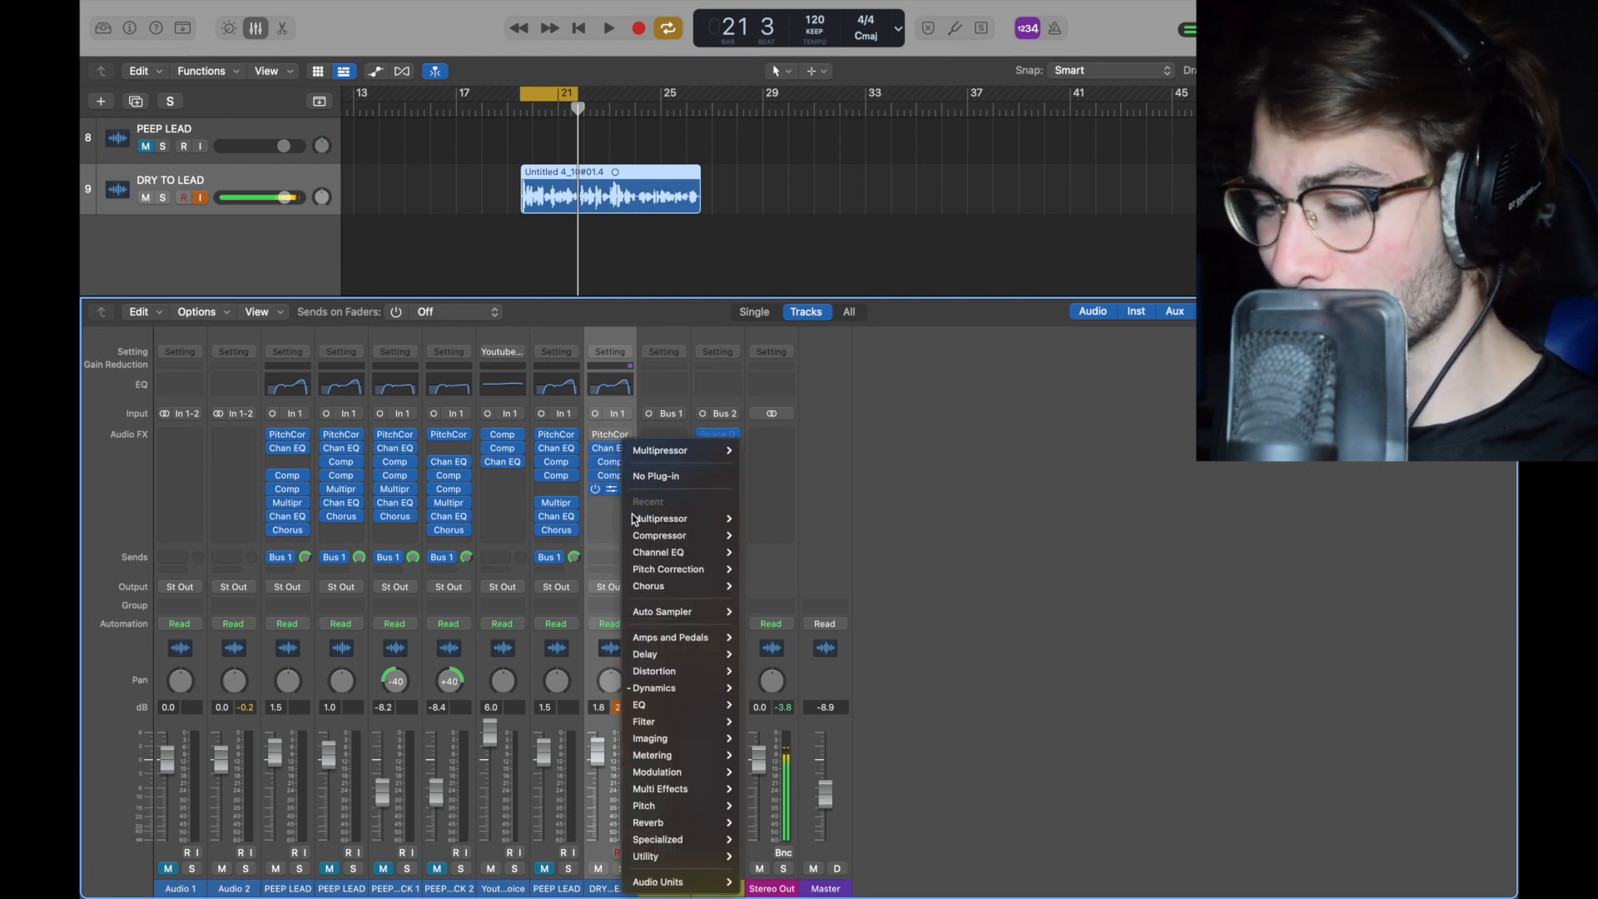
pyautogui.moveTo(690, 690)
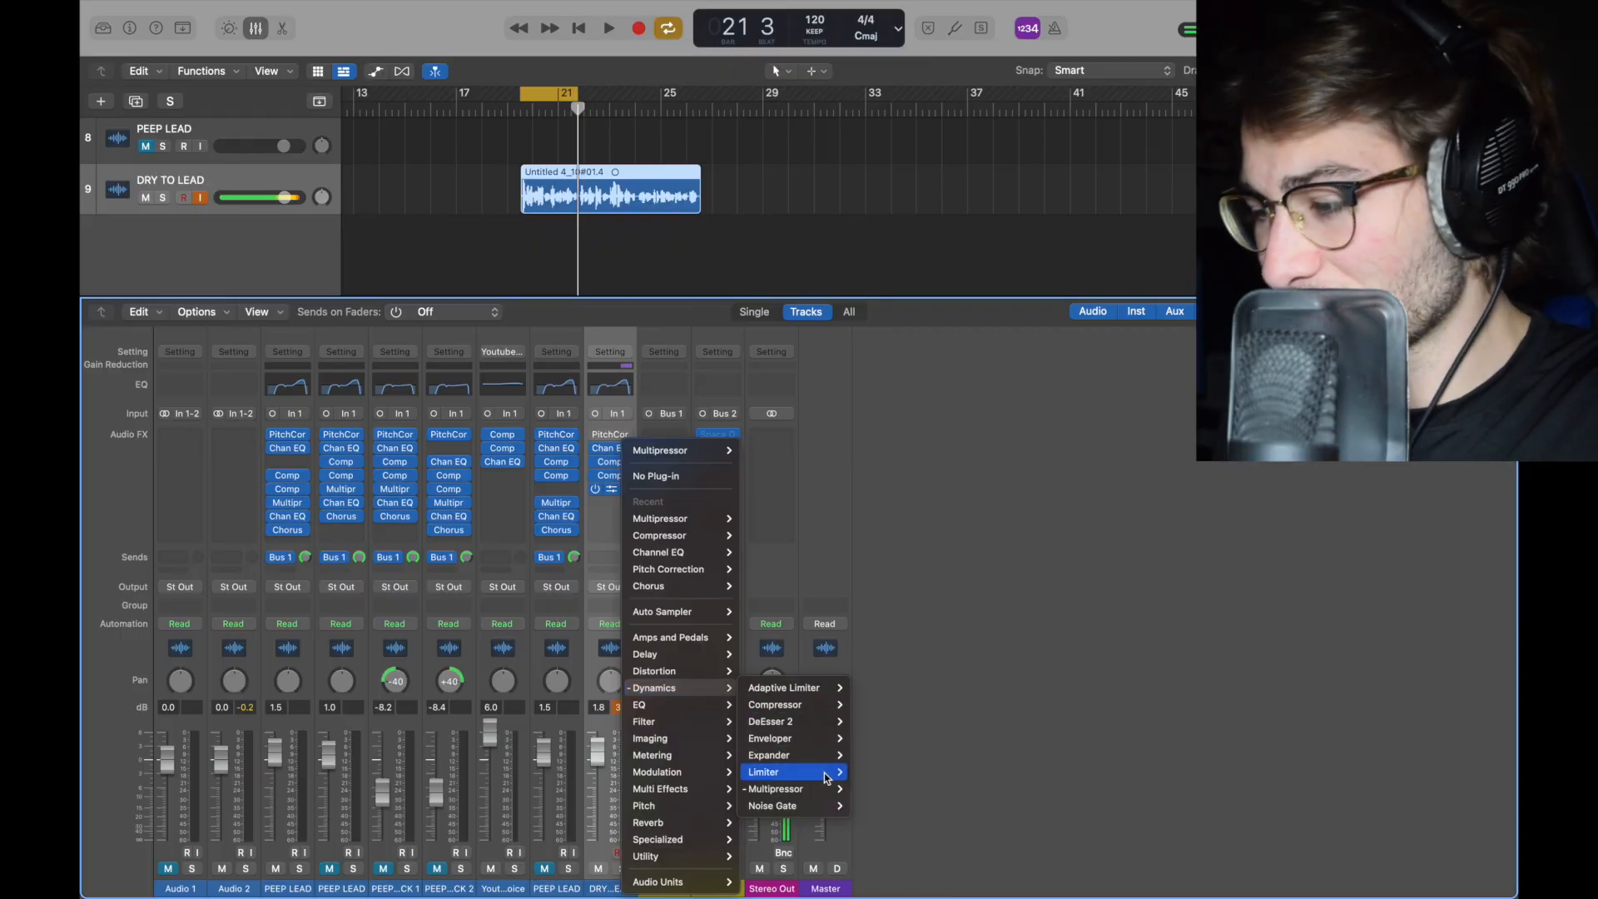
pyautogui.moveTo(846, 797)
pyautogui.click(960, 578)
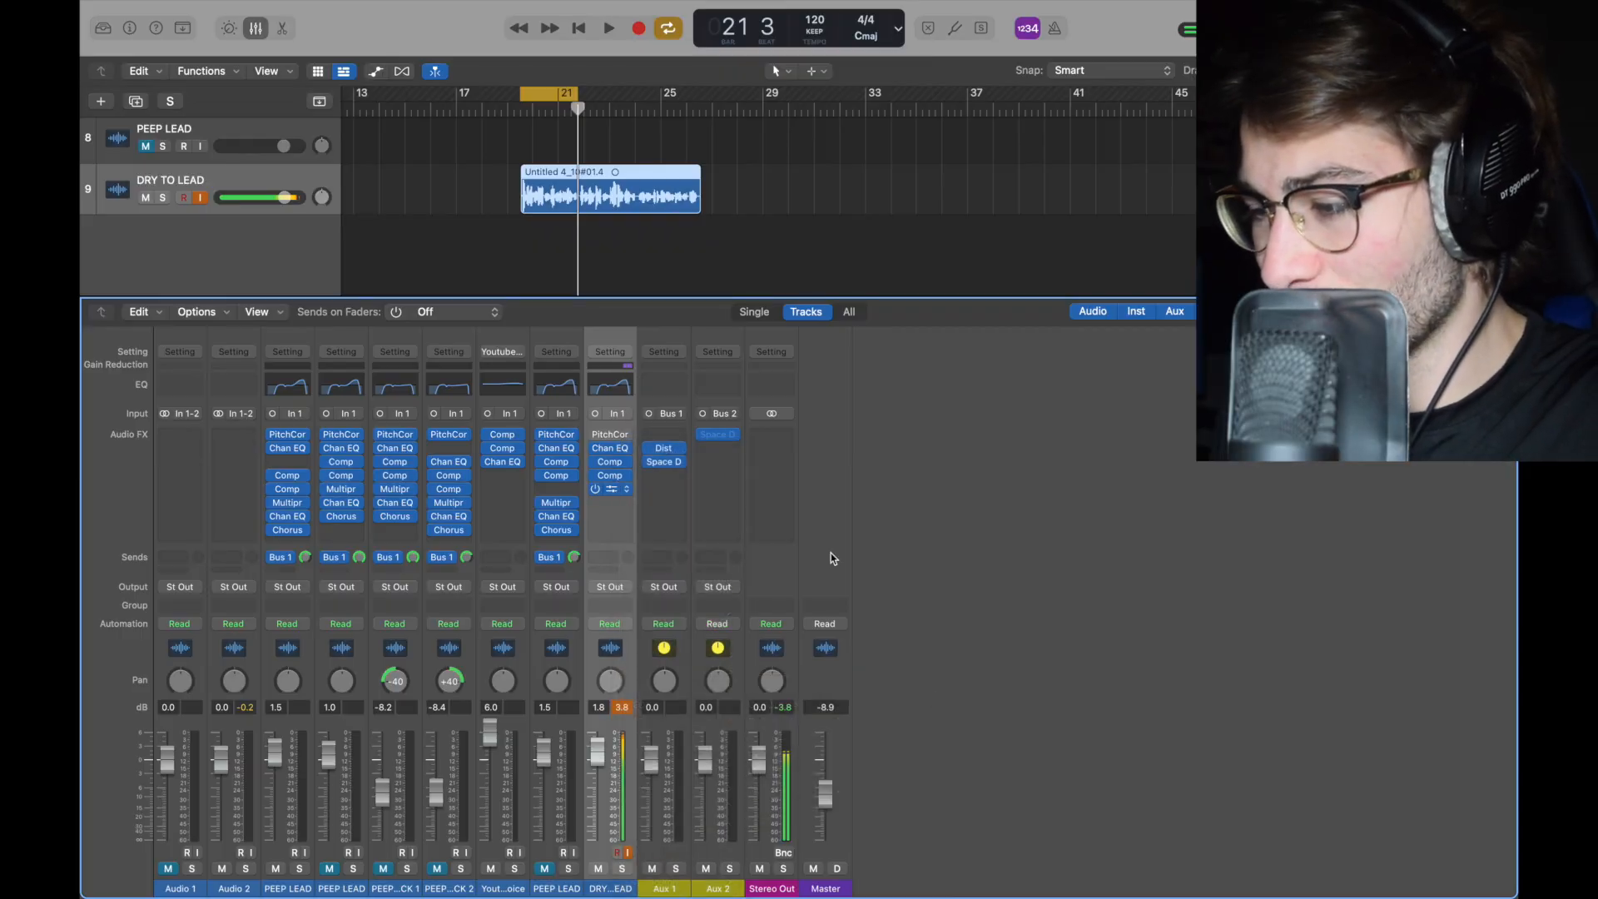
pyautogui.click(616, 494)
pyautogui.moveTo(957, 253); pyautogui.dragTo(580, 100)
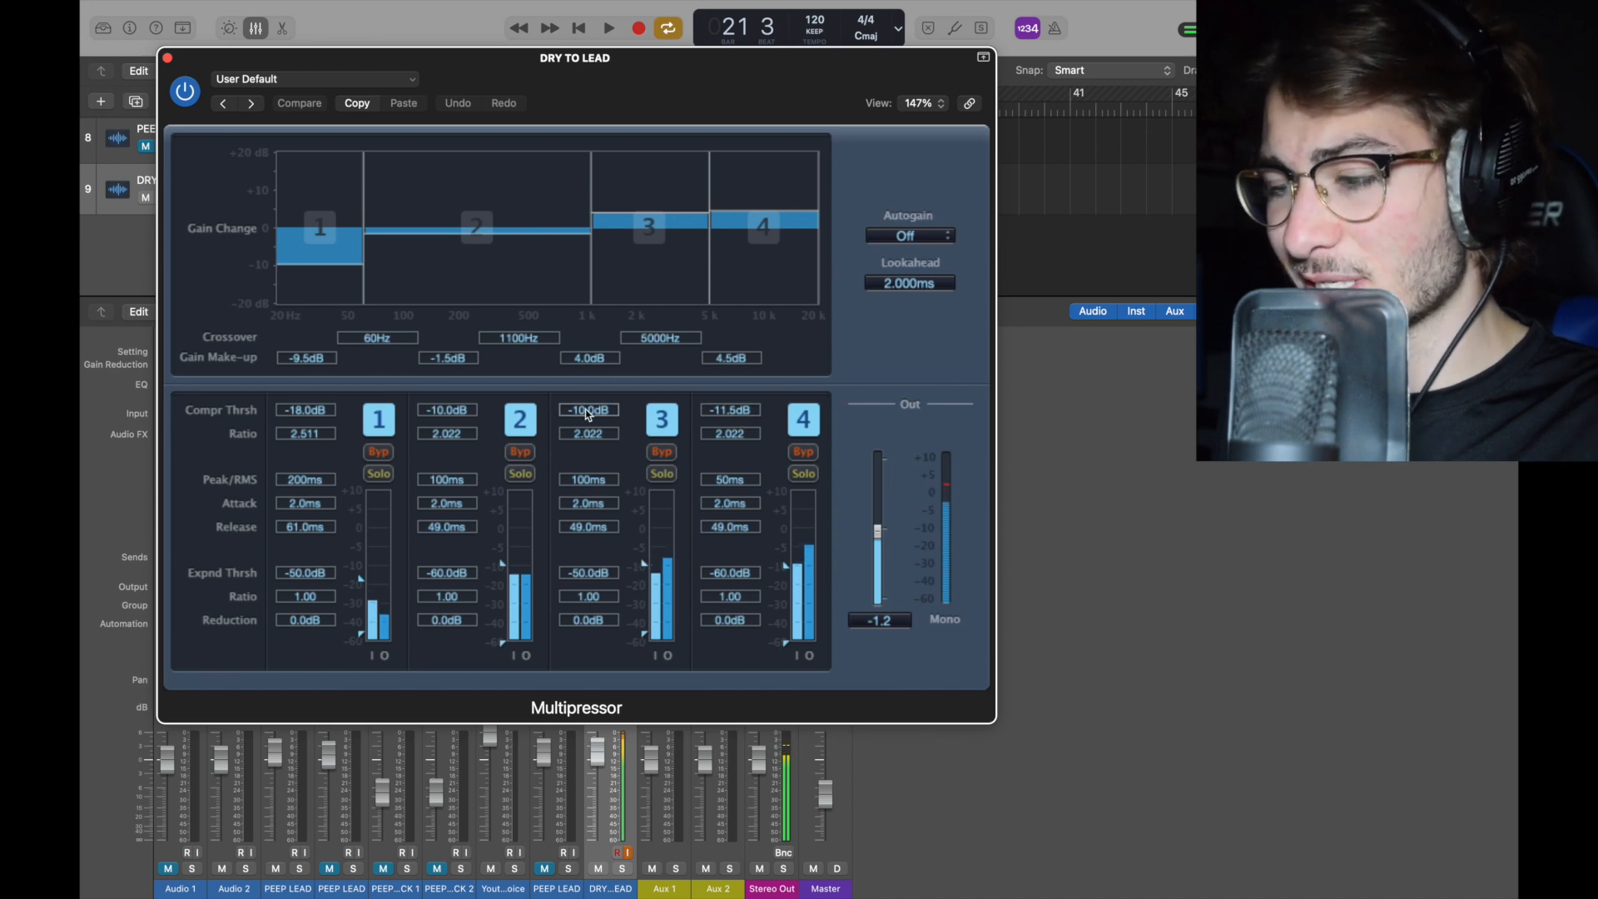
pyautogui.moveTo(877, 533); pyautogui.dragTo(879, 537)
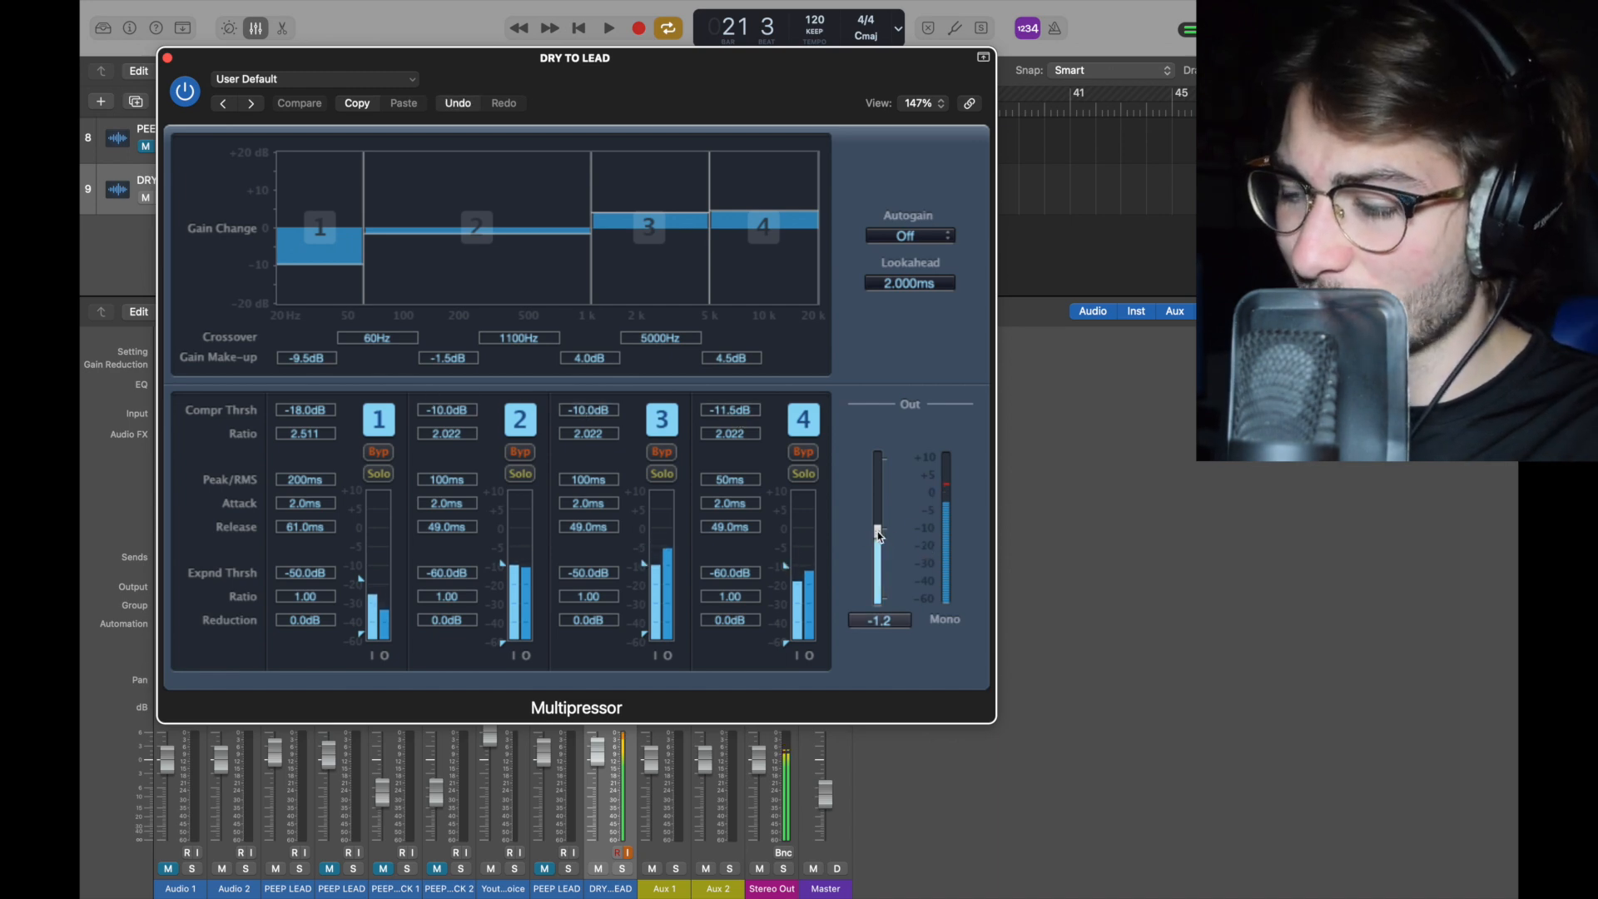
pyautogui.press('super+w')
# Step: Add a mono Channel EQ to the sixth insert slot of the DRY TO LEAD channel
pyautogui.moveTo(556, 503); pyautogui.dragTo(609, 509)
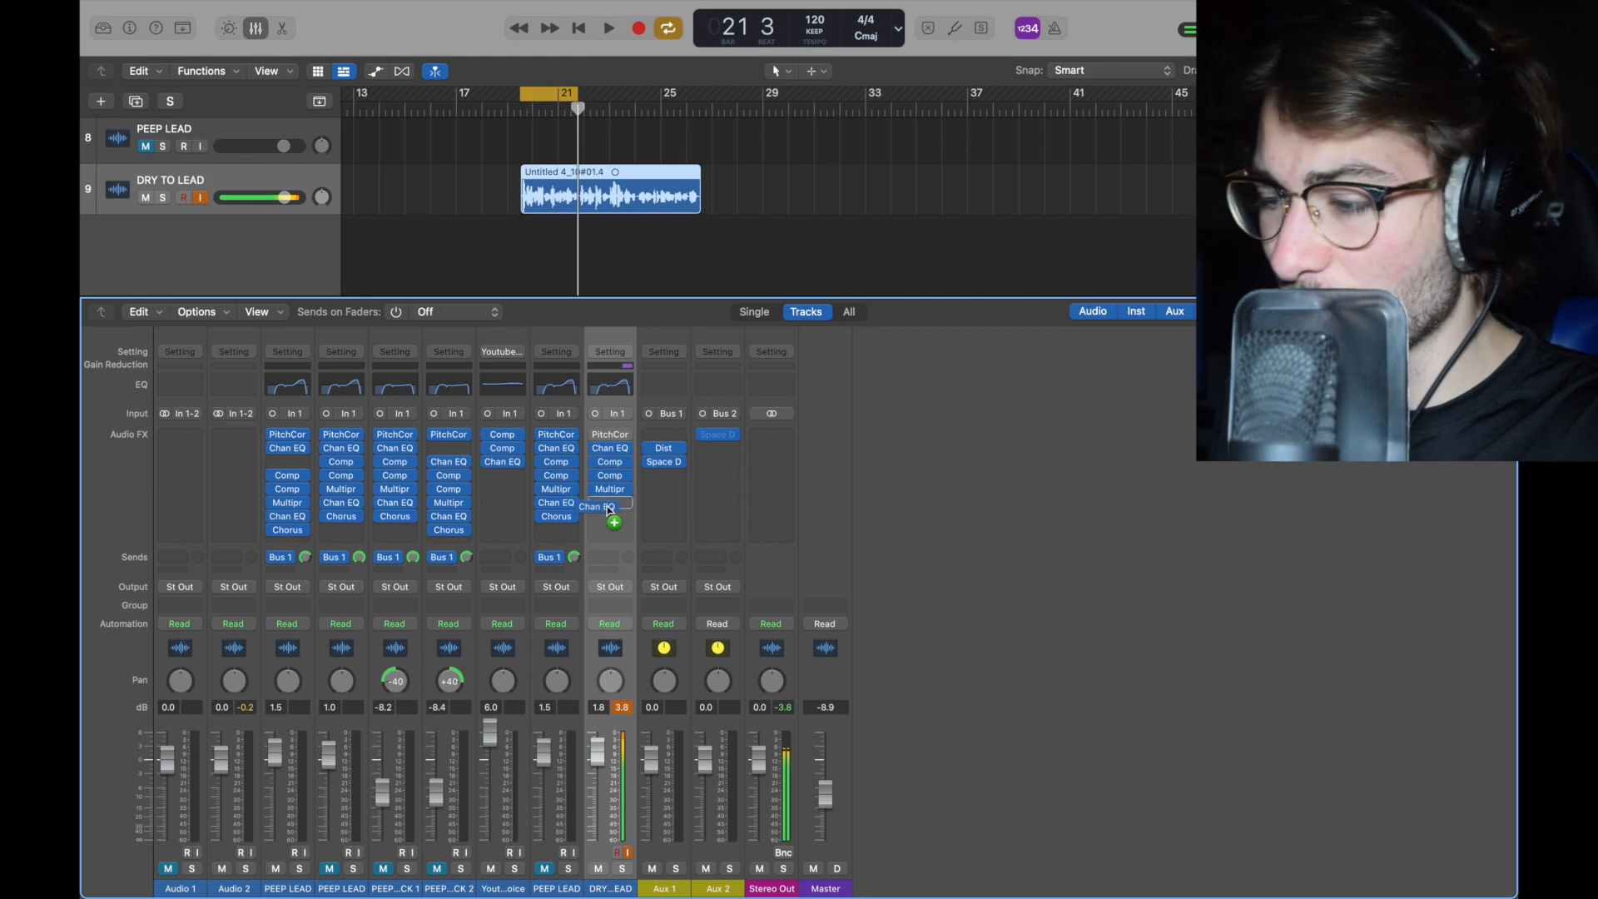
pyautogui.click(612, 503)
pyautogui.moveTo(658, 702)
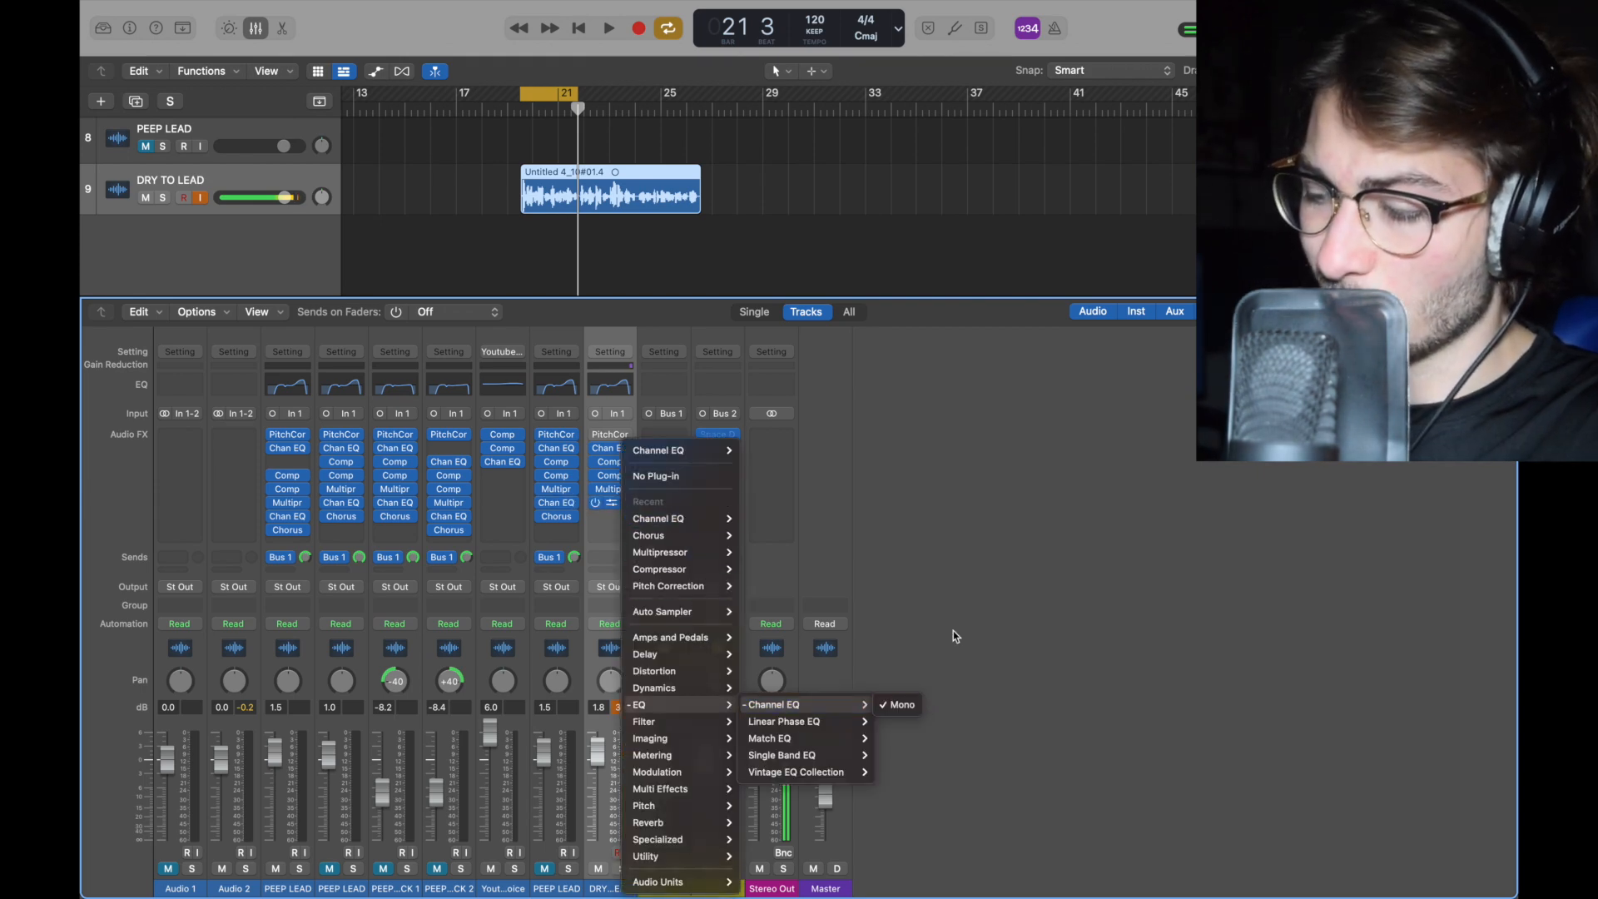
pyautogui.click(899, 704)
pyautogui.moveTo(696, 196); pyautogui.dragTo(643, 180)
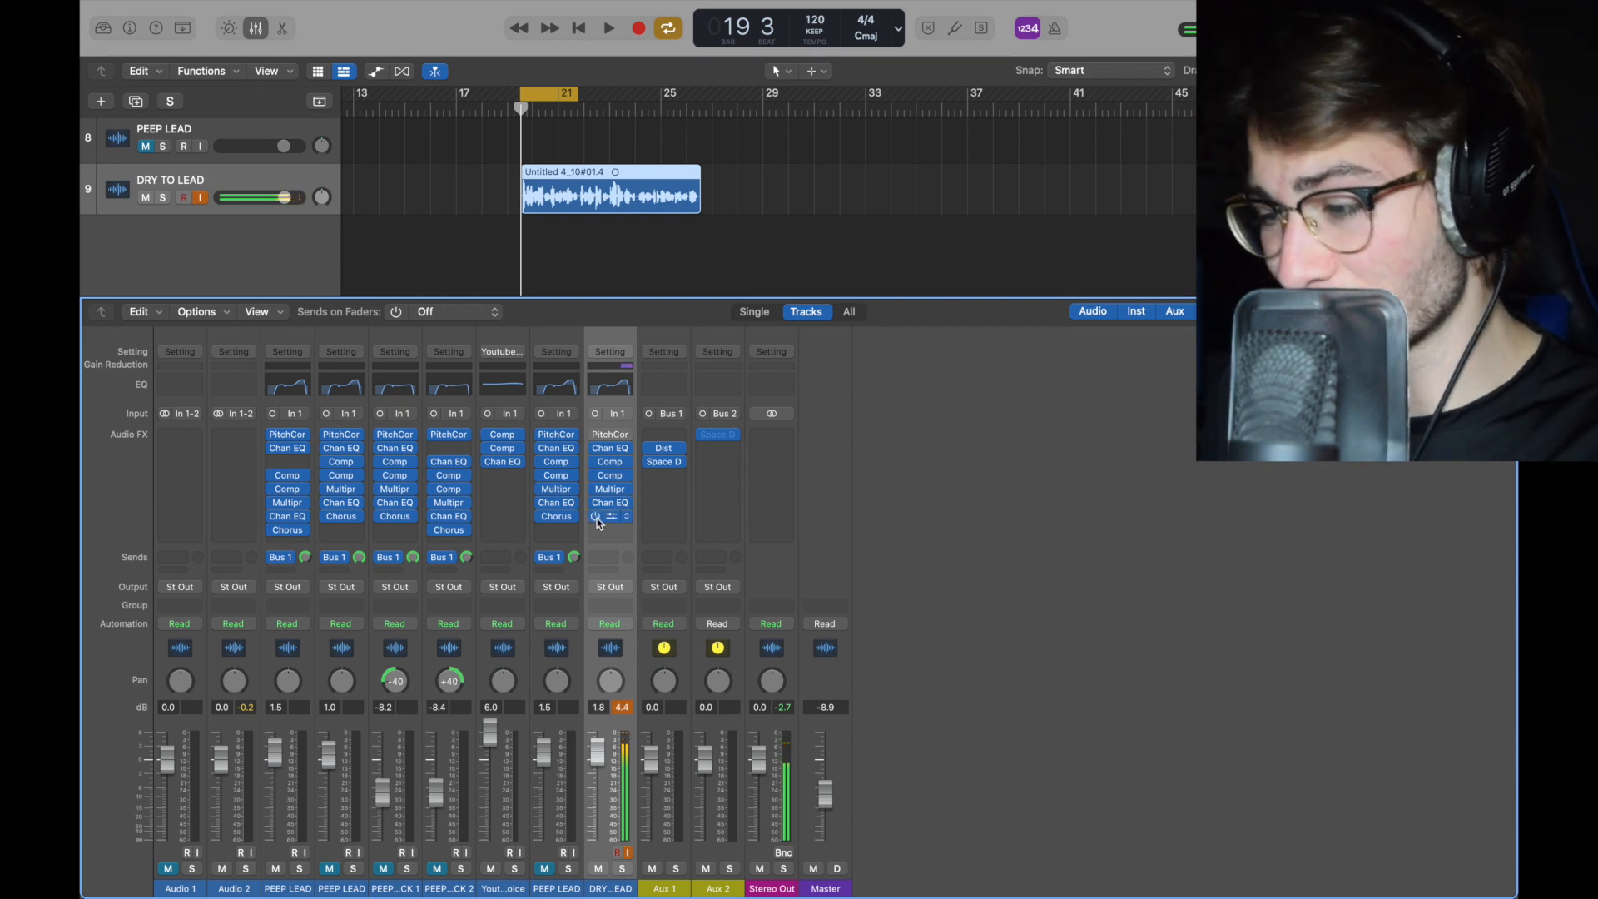
# Step: Add a mono Chorus to the seventh insert slot of the DRY TO LEAD channel and review its settings
pyautogui.click(623, 519)
pyautogui.moveTo(626, 524)
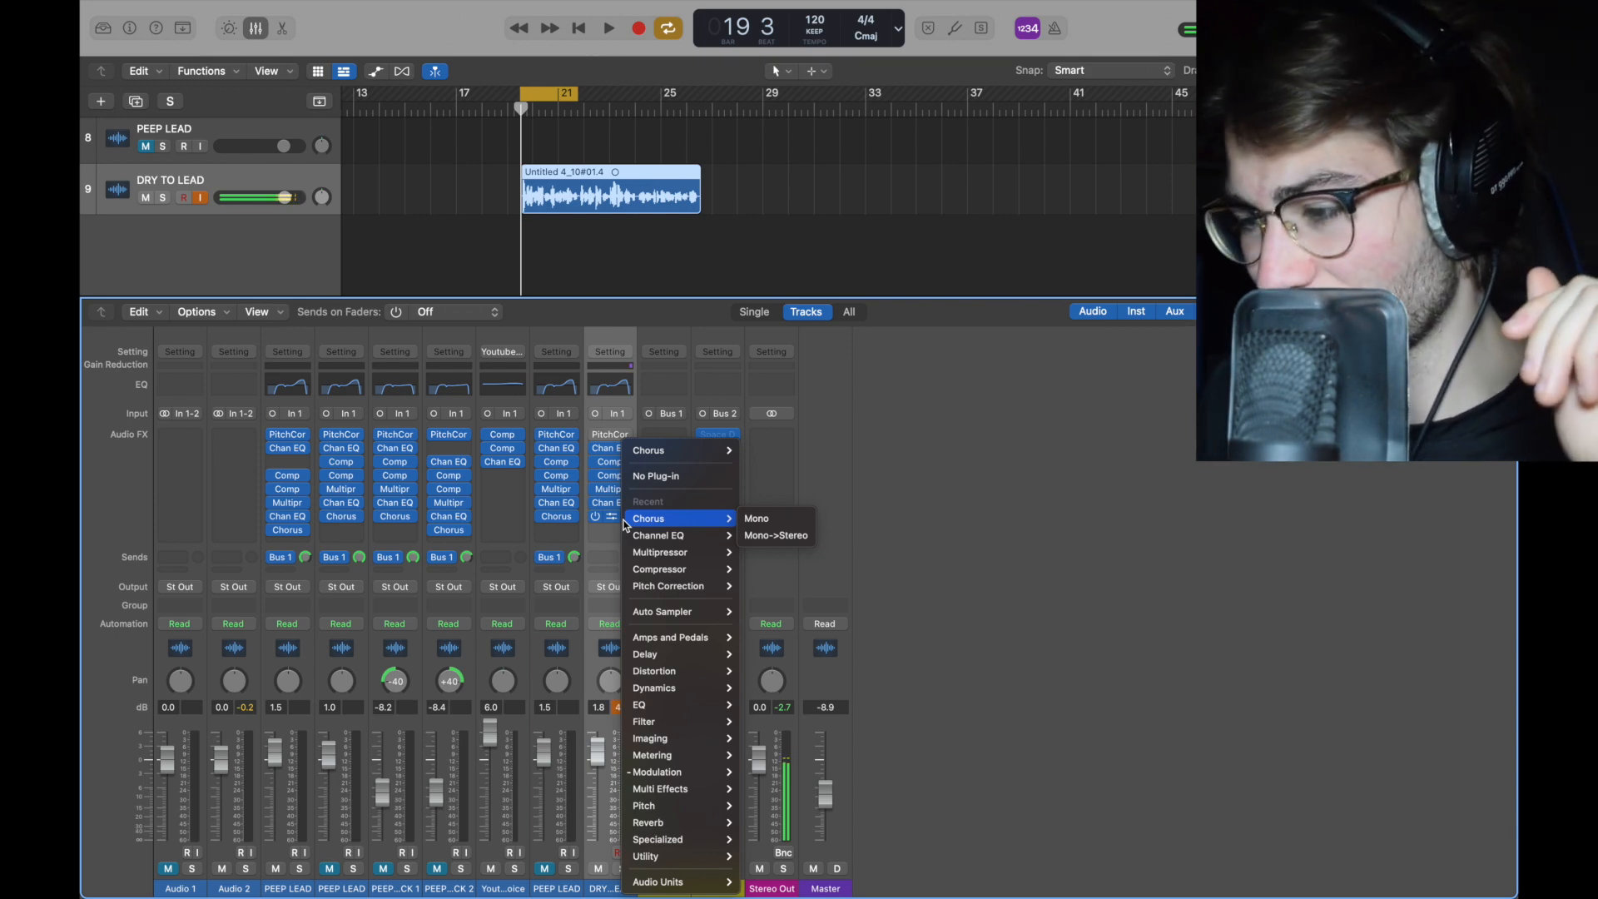
pyautogui.click(757, 517)
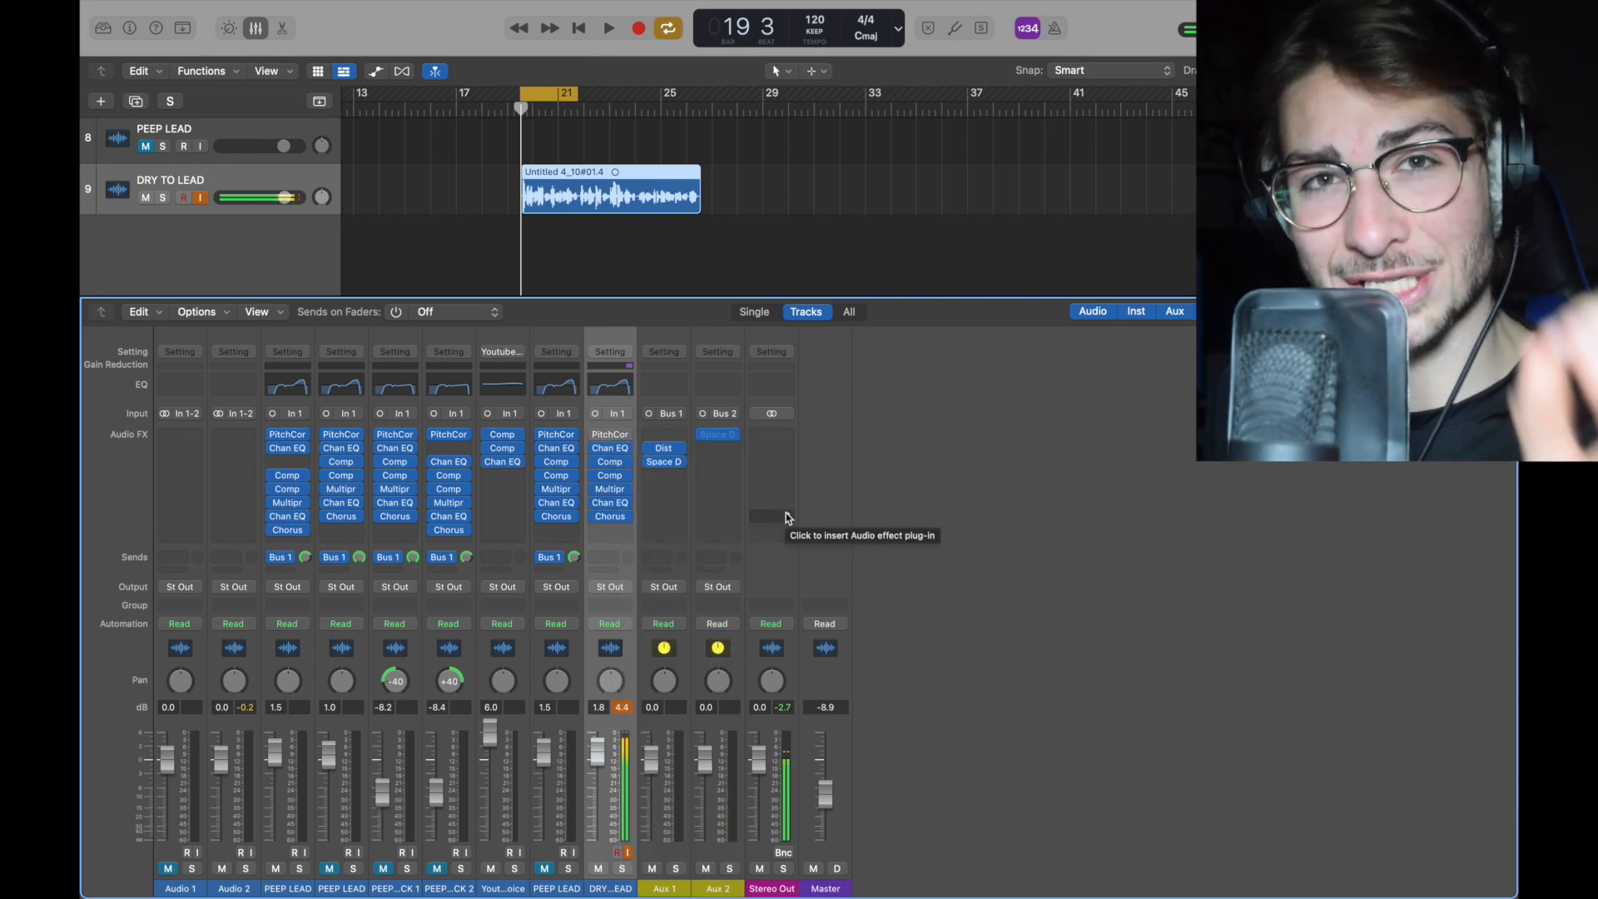
pyautogui.click(629, 516)
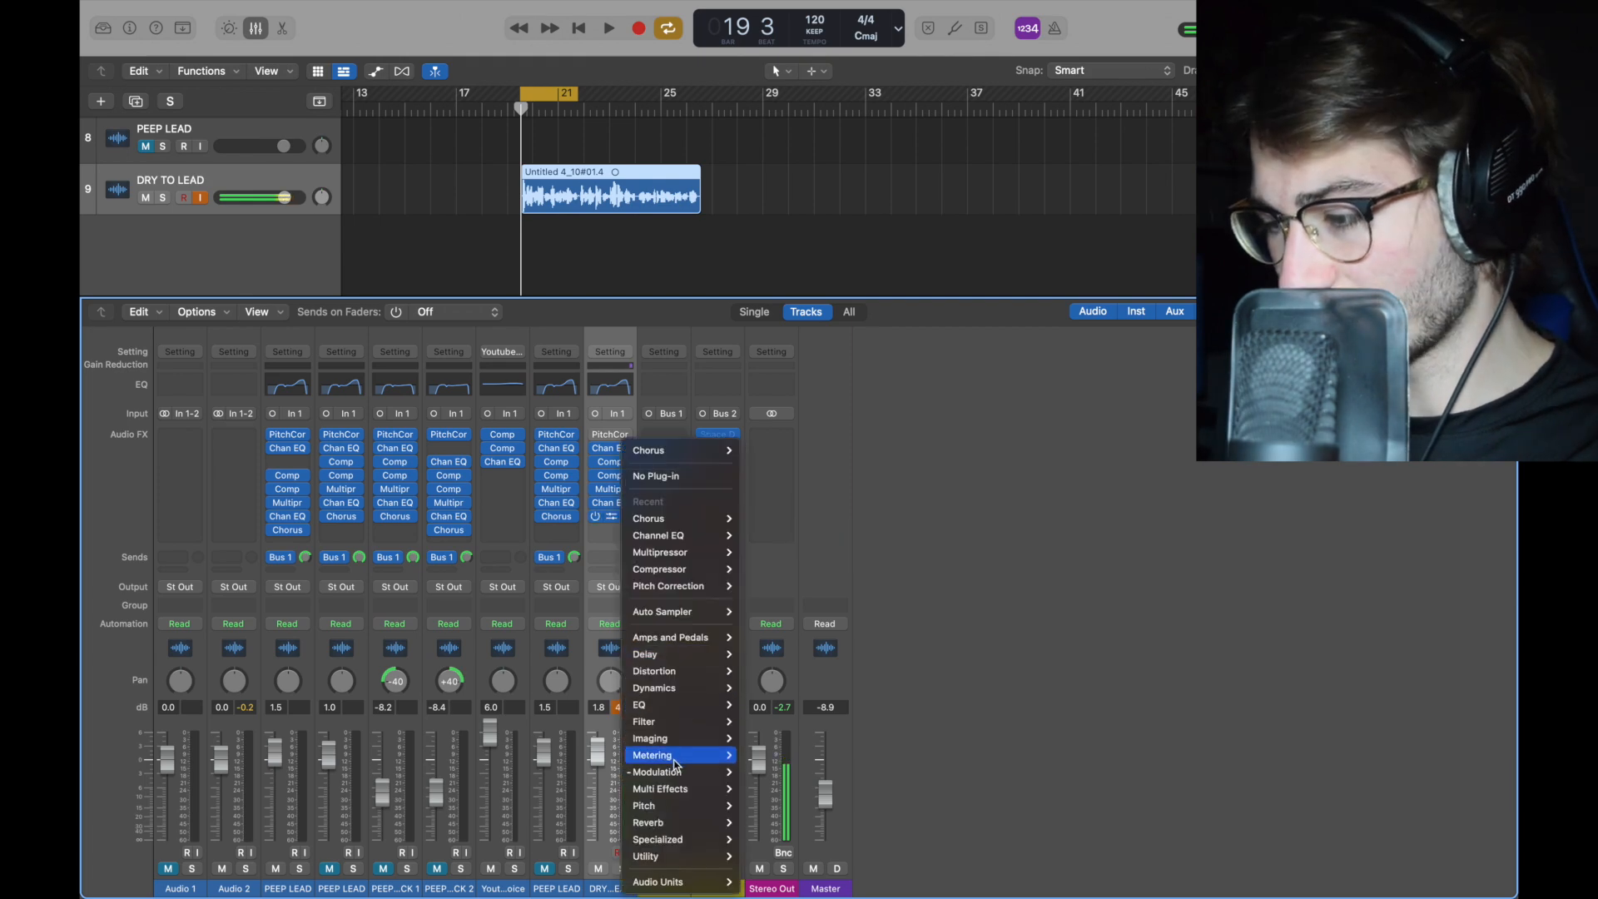
pyautogui.moveTo(683, 772)
pyautogui.click(883, 716)
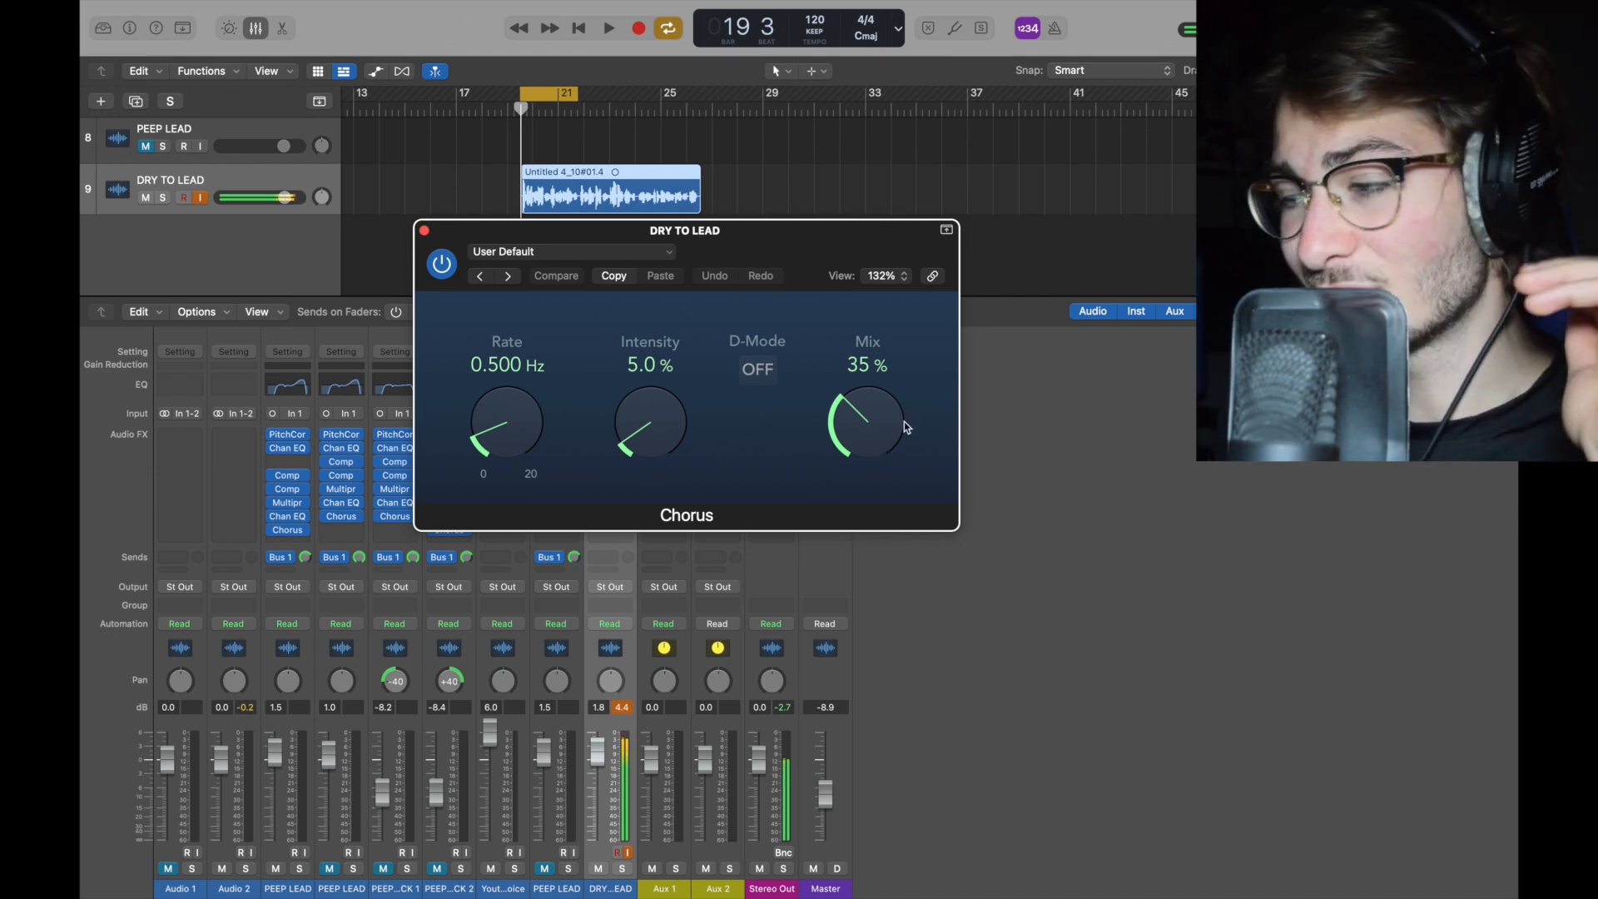
pyautogui.click(423, 230)
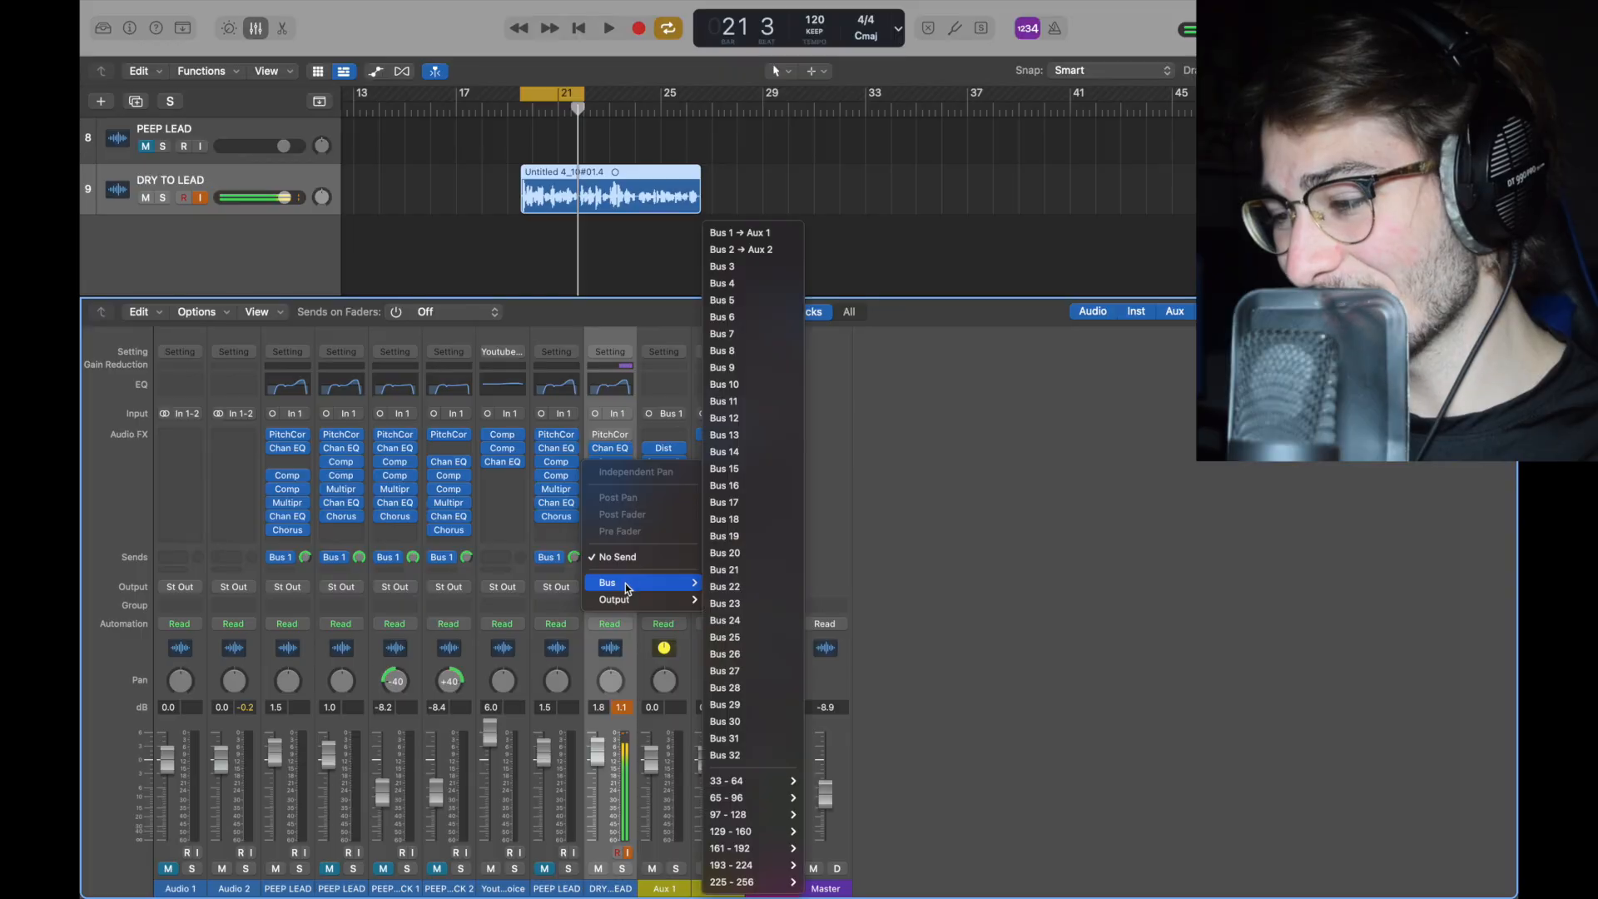
# Step: Route the DRY TO LEAD channel's send to Bus 1 → Aux 1 and delete the Aux 2 channel strip
pyautogui.click(749, 233)
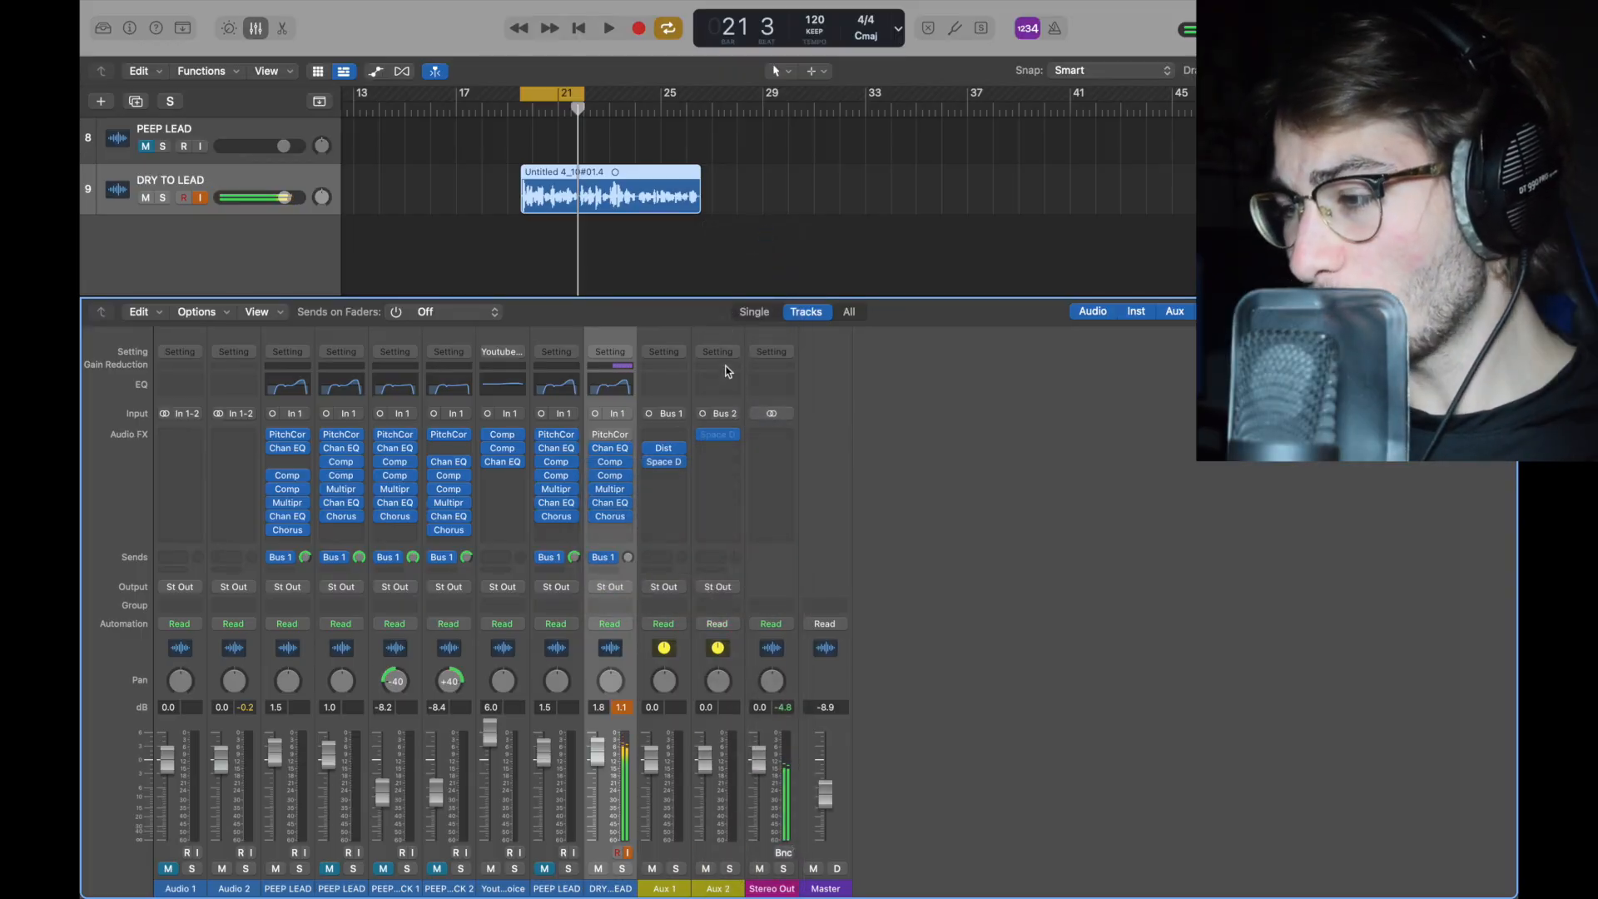
pyautogui.click(724, 345)
pyautogui.press('Delete')
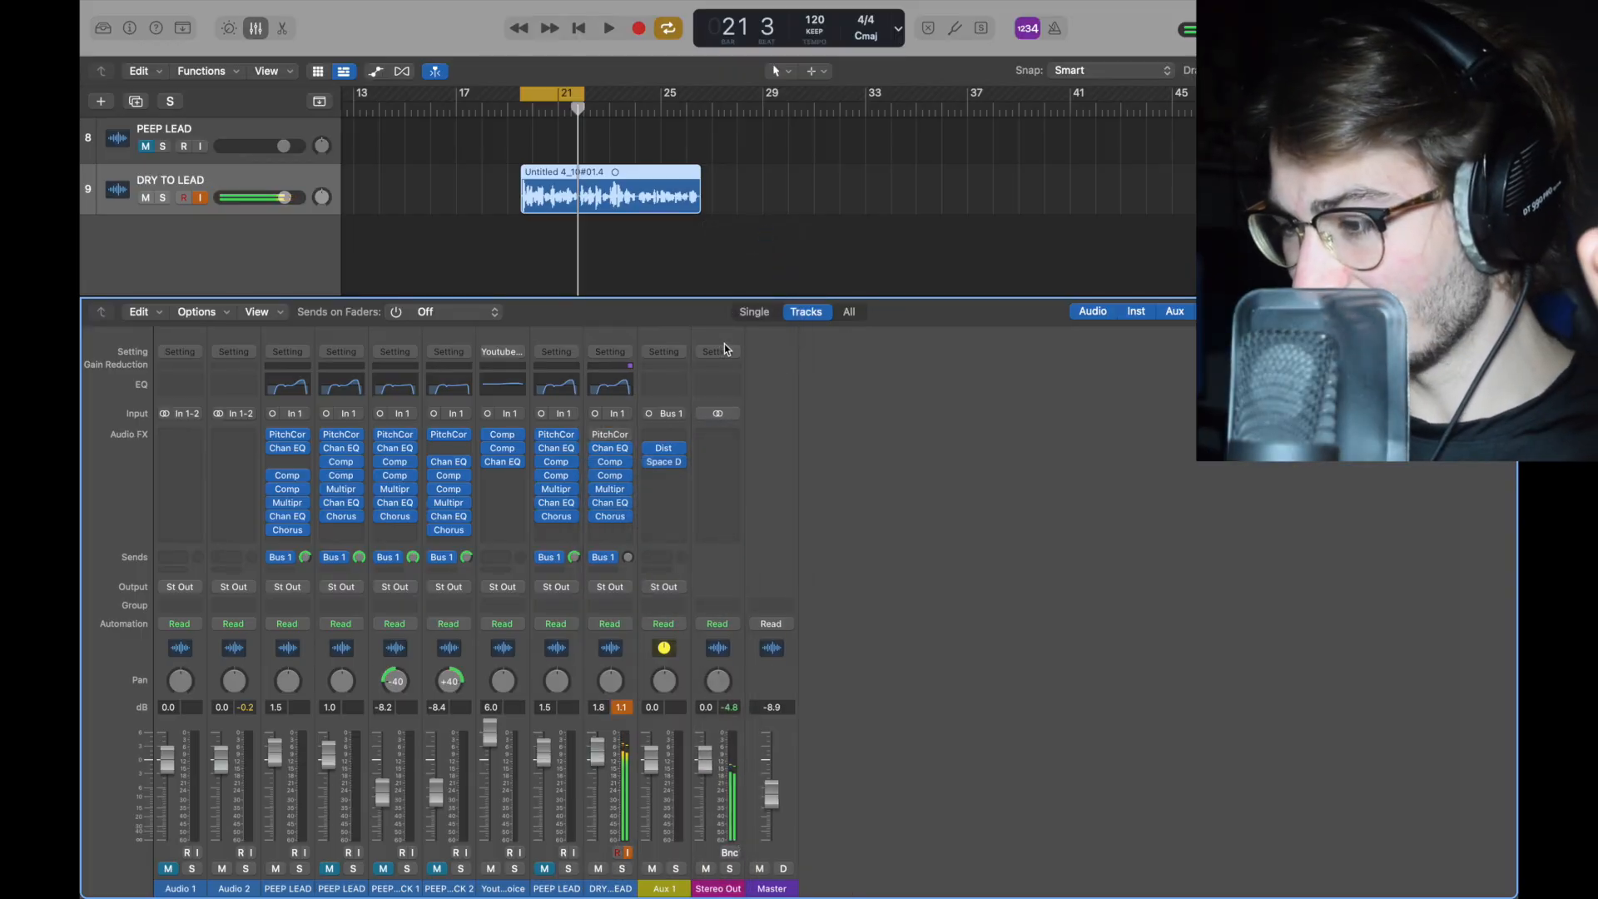
# Step: Open the mono Distortion plugin on the Aux 1 channel to review its settings
pyautogui.moveTo(663, 459); pyautogui.dragTo(668, 452)
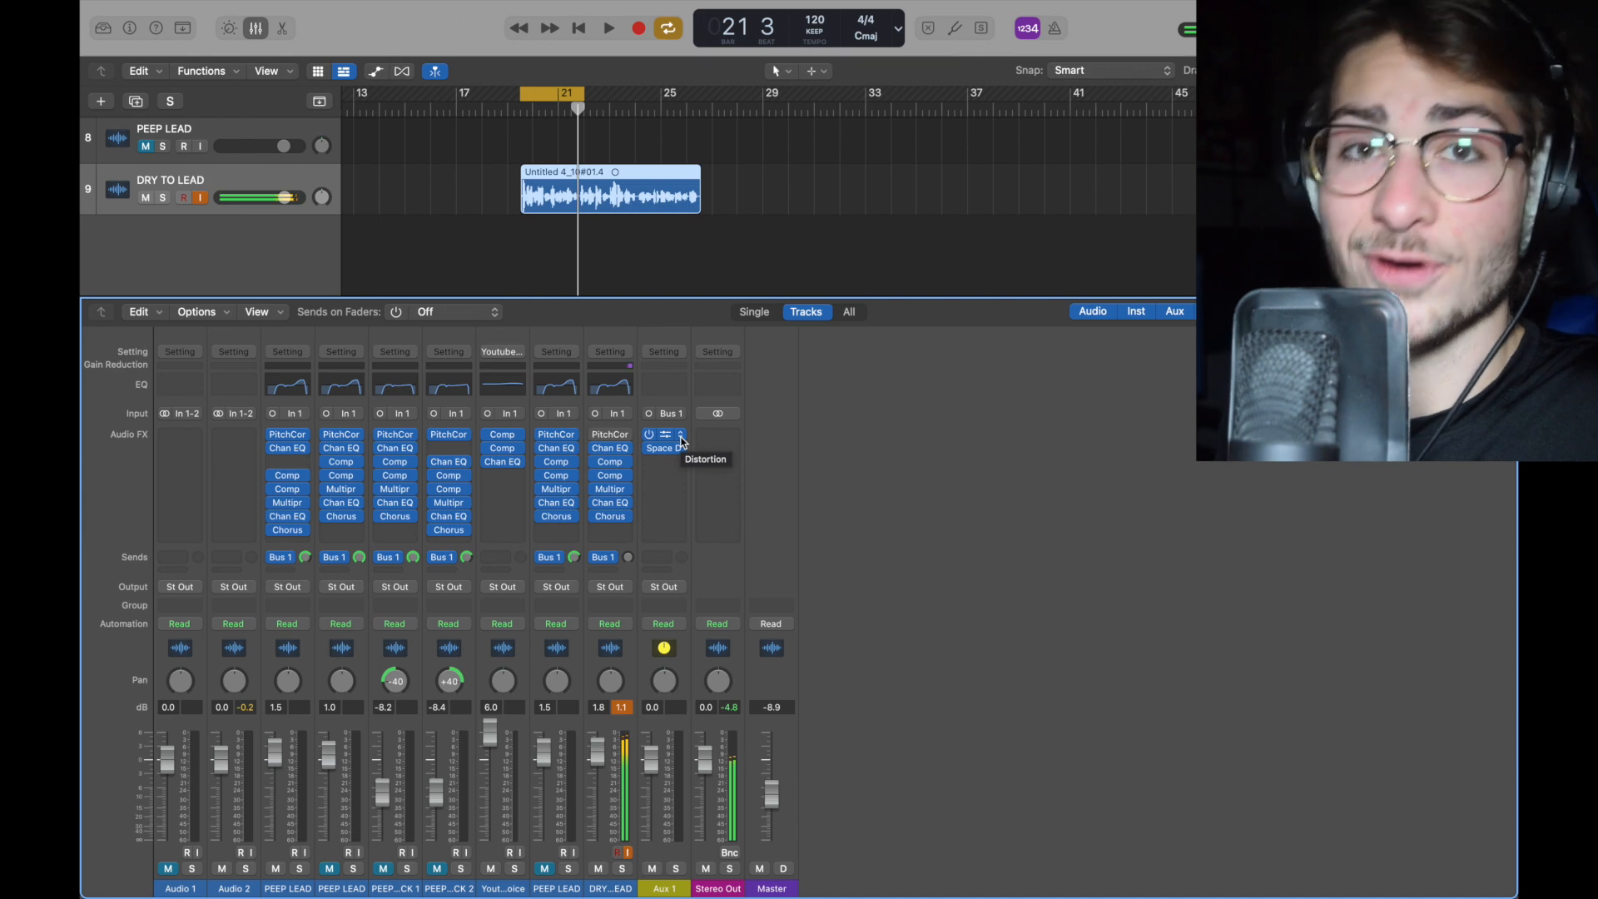
pyautogui.click(682, 441)
pyautogui.moveTo(743, 632)
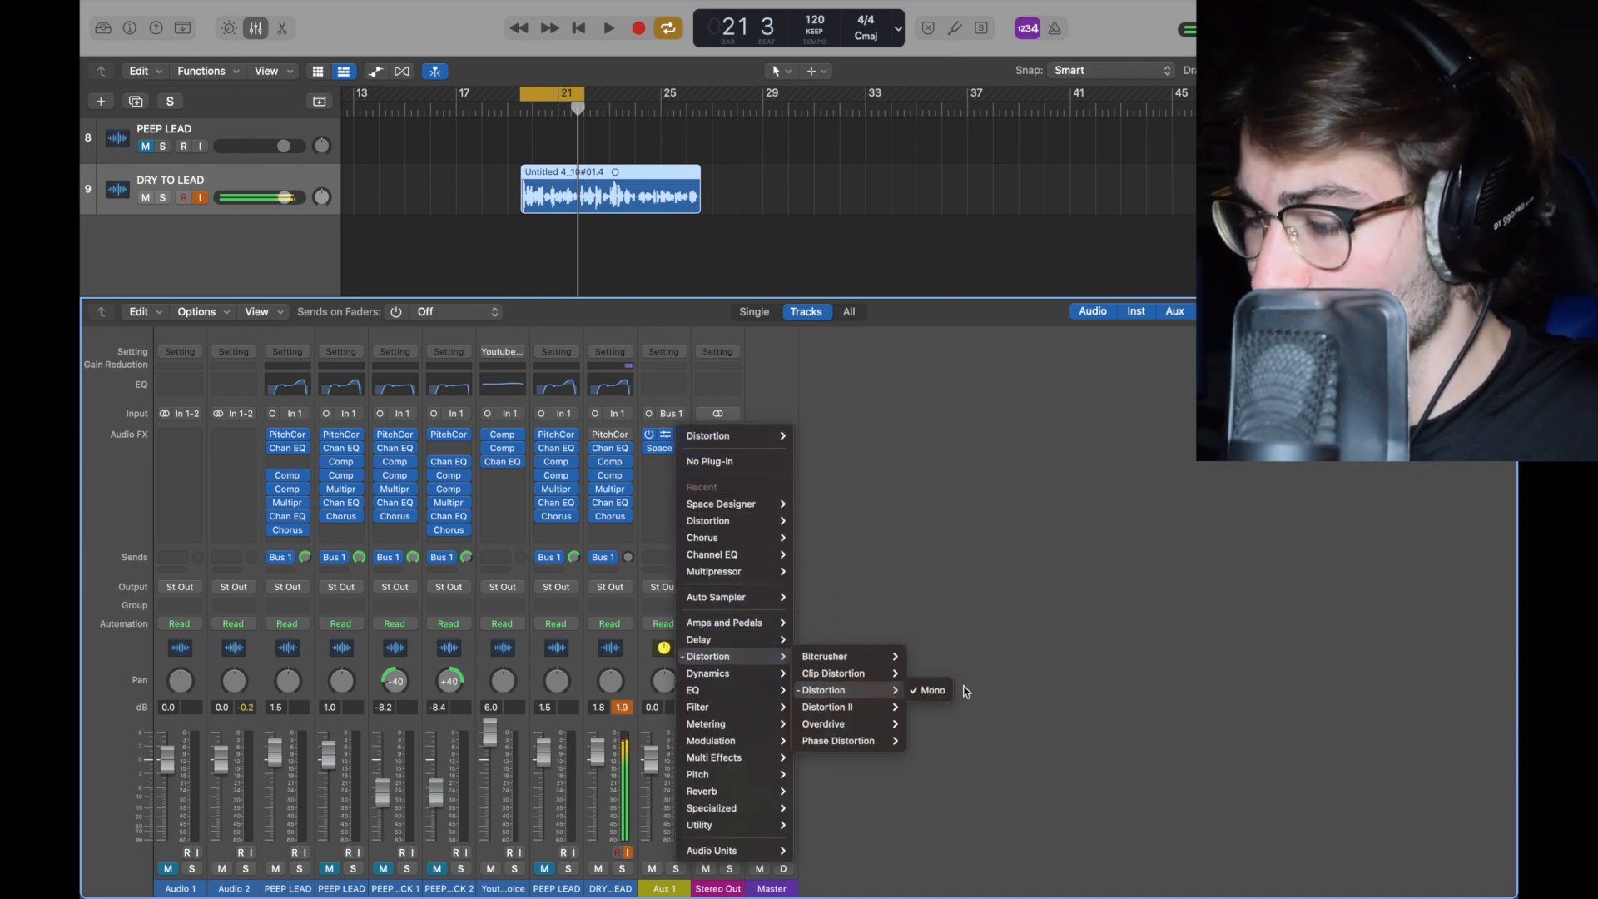
pyautogui.click(949, 688)
pyautogui.click(665, 439)
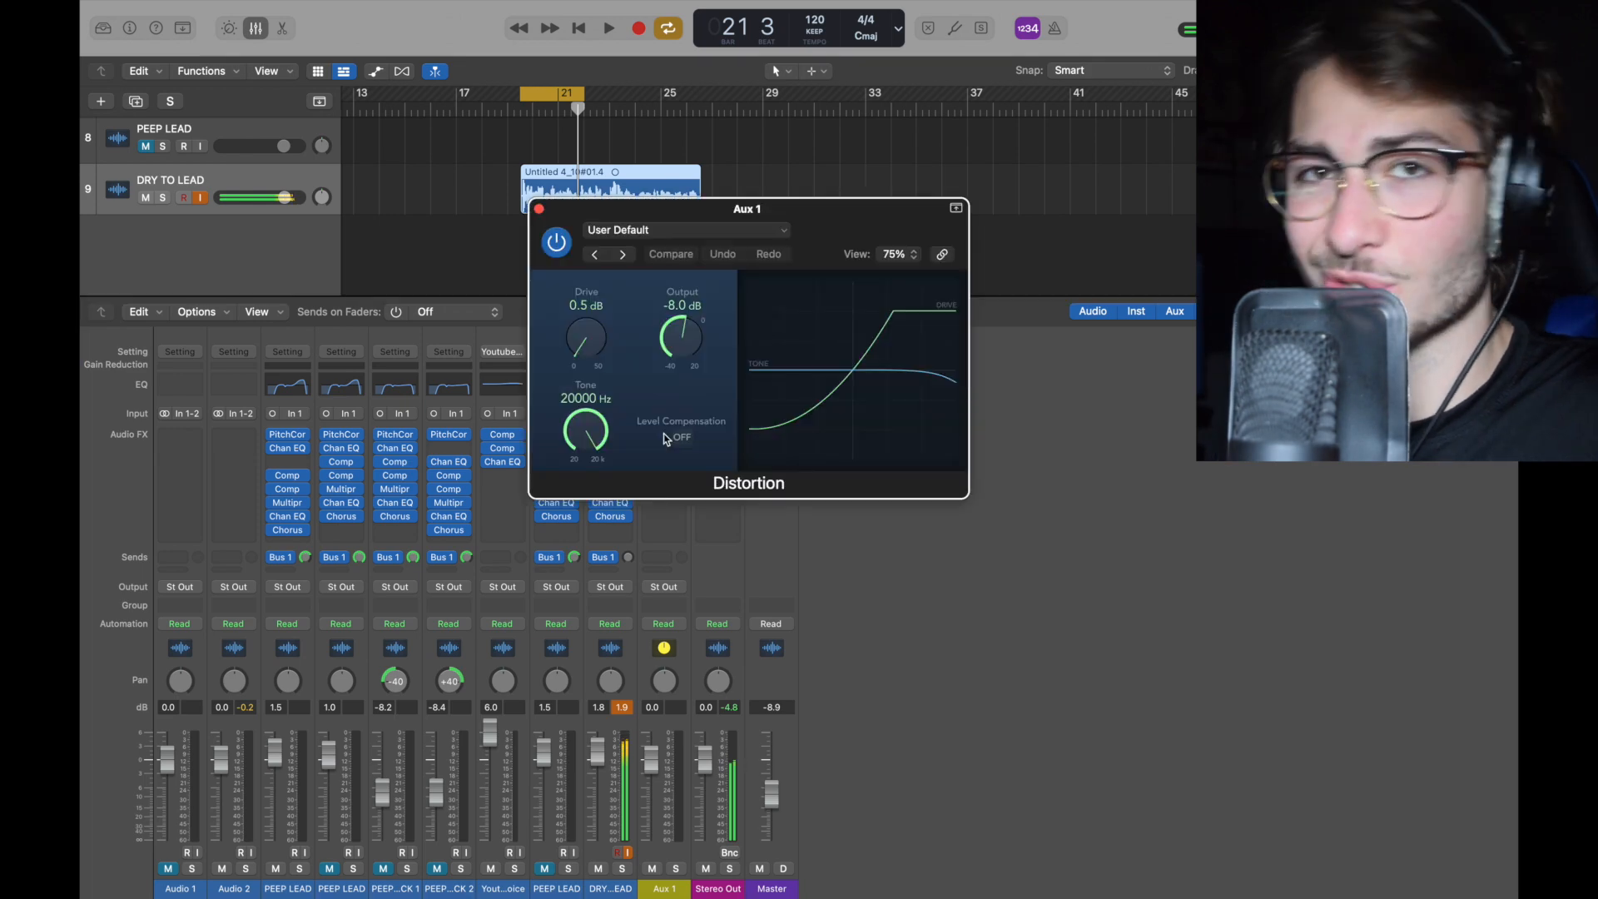
pyautogui.moveTo(609, 293); pyautogui.dragTo(509, 176)
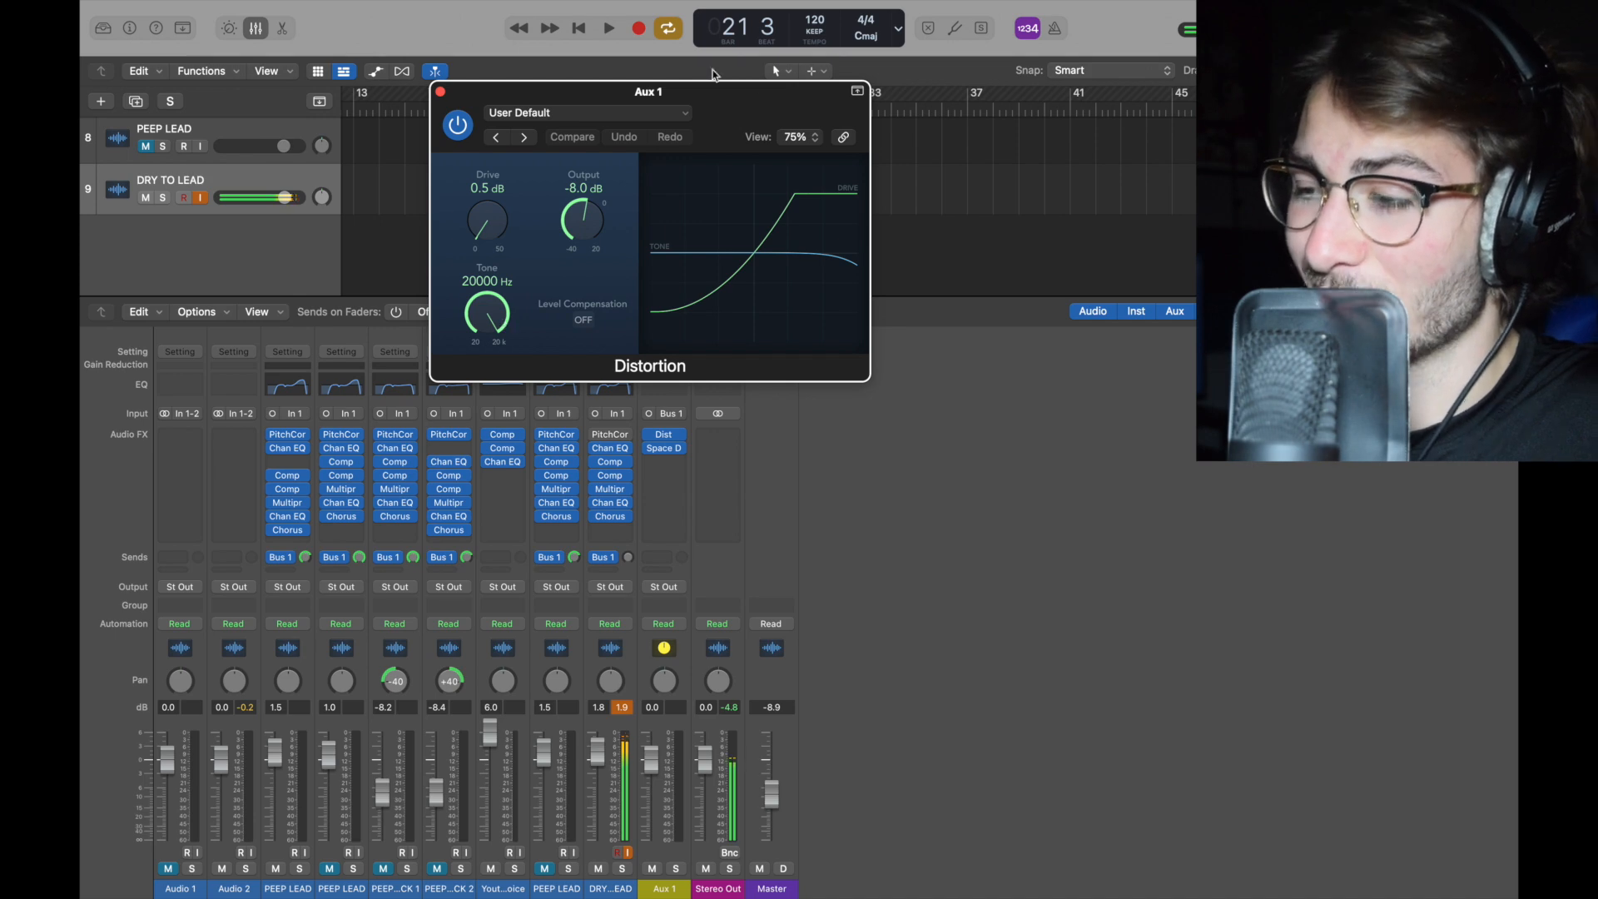
pyautogui.moveTo(672, 80); pyautogui.dragTo(571, 91)
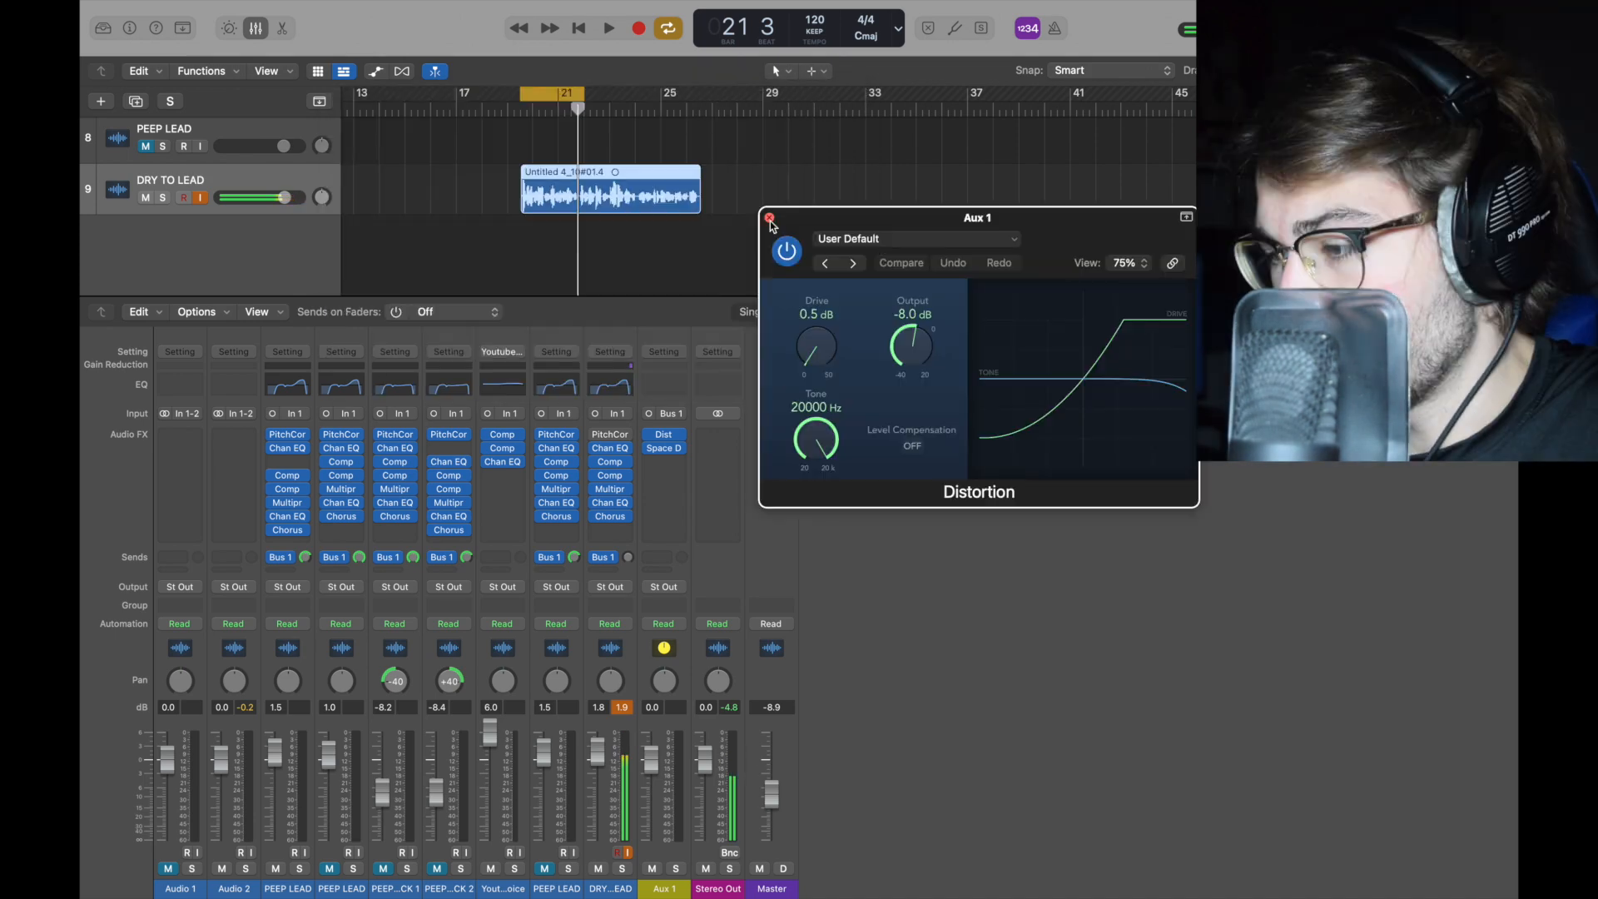
pyautogui.click(771, 222)
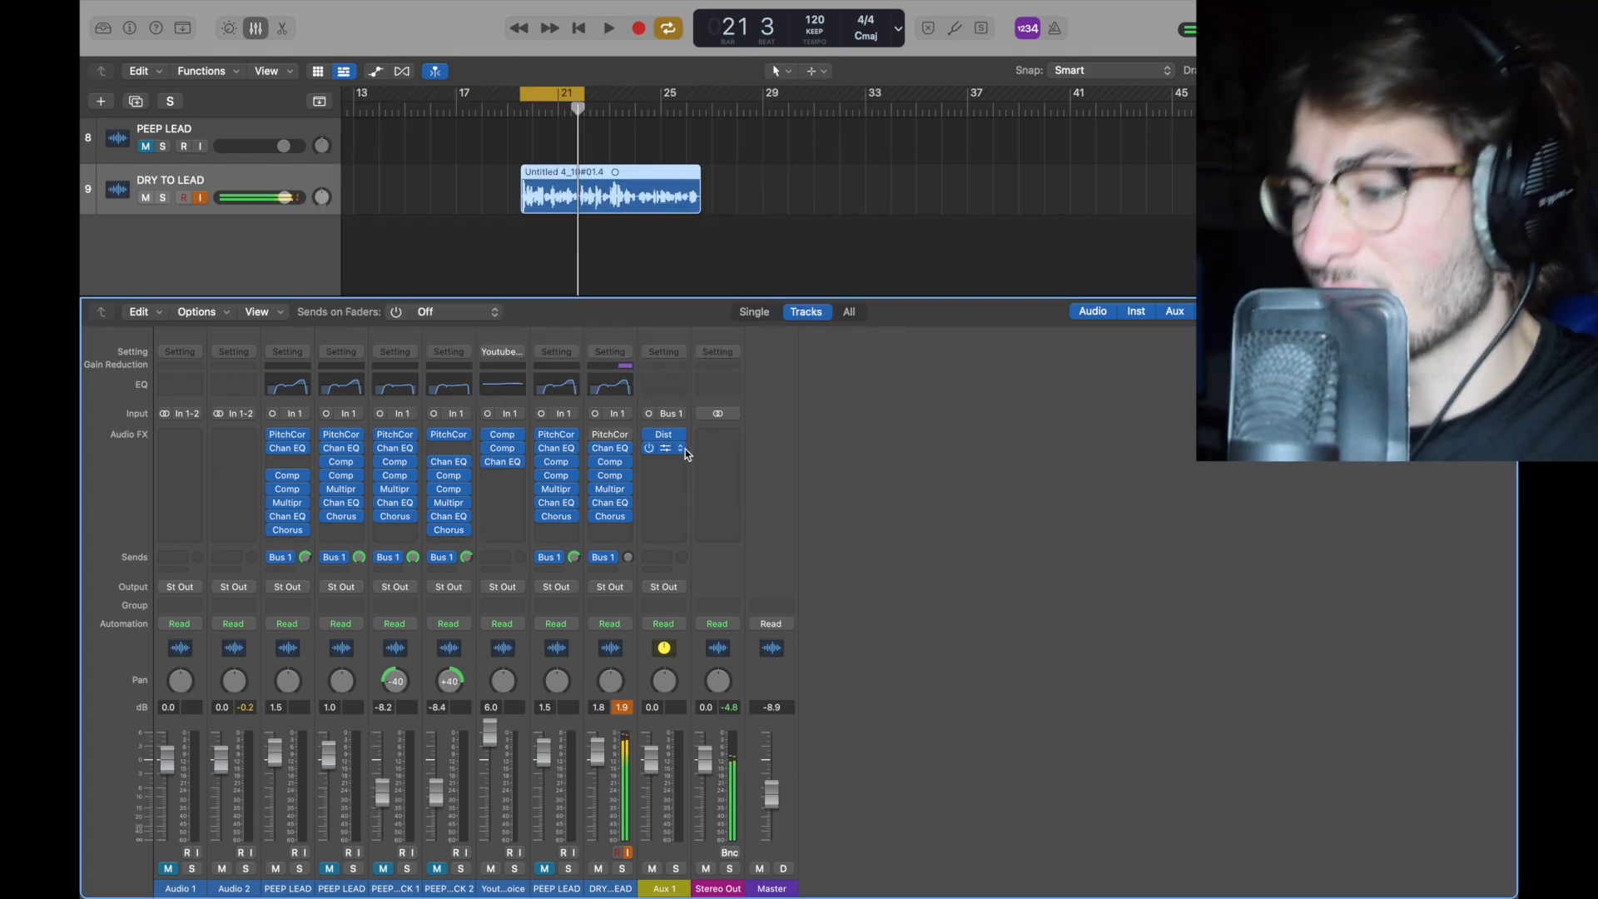
# Step: Load the 03.2s Empty Church preset in Aux 1's Space Designer reverb and inspect its Output EQ
pyautogui.click(685, 450)
pyautogui.moveTo(715, 821)
pyautogui.moveTo(866, 872)
pyautogui.click(931, 884)
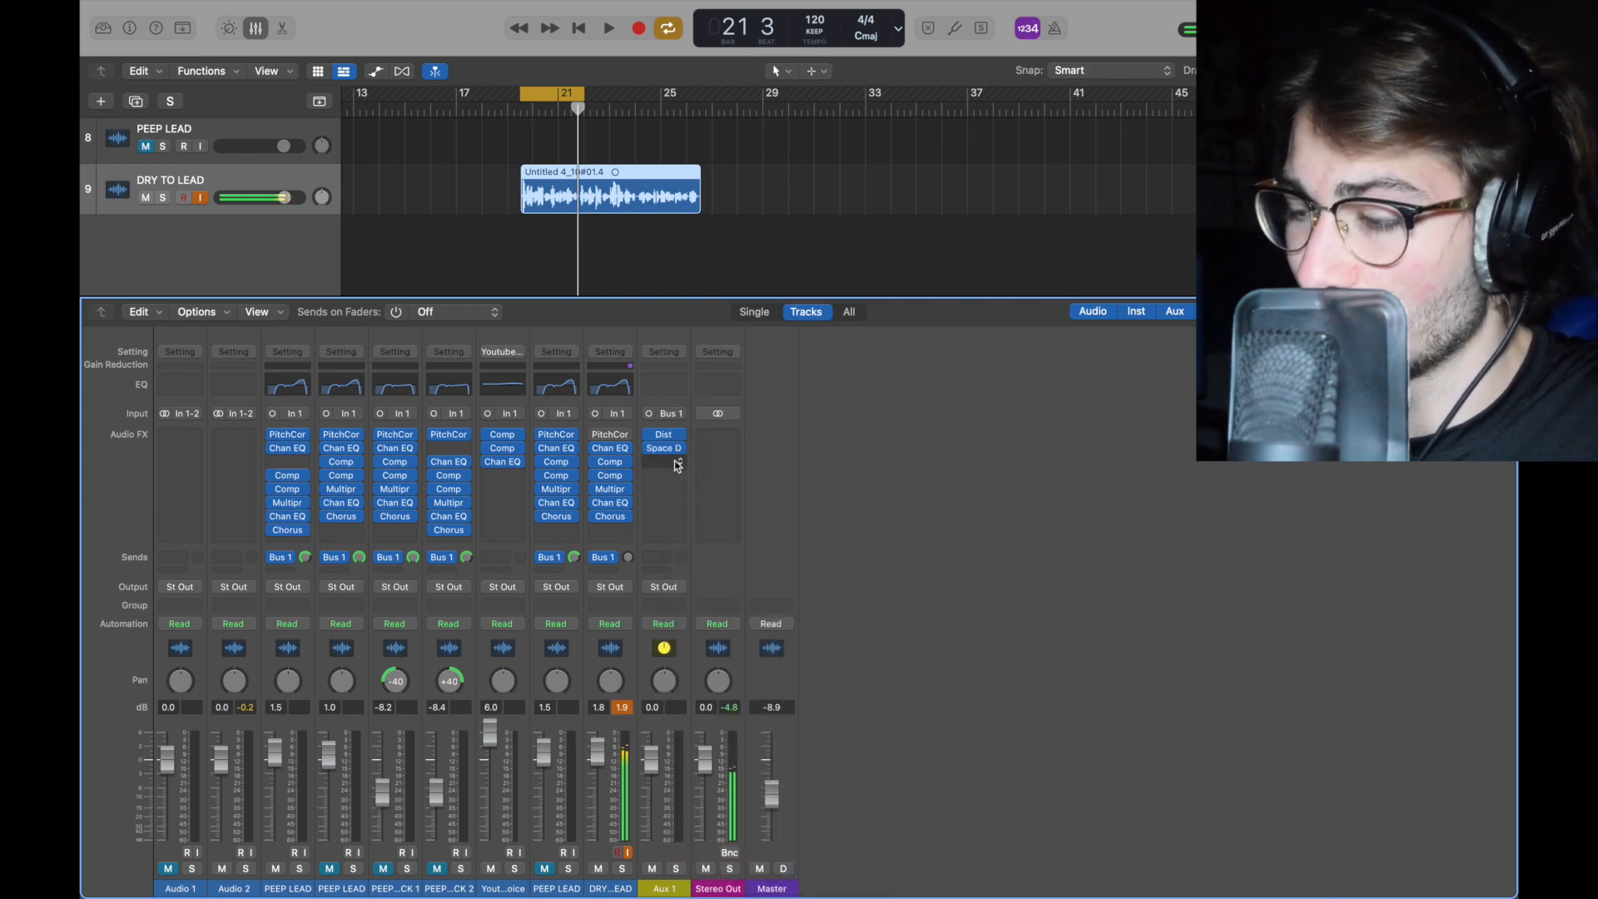
pyautogui.click(669, 449)
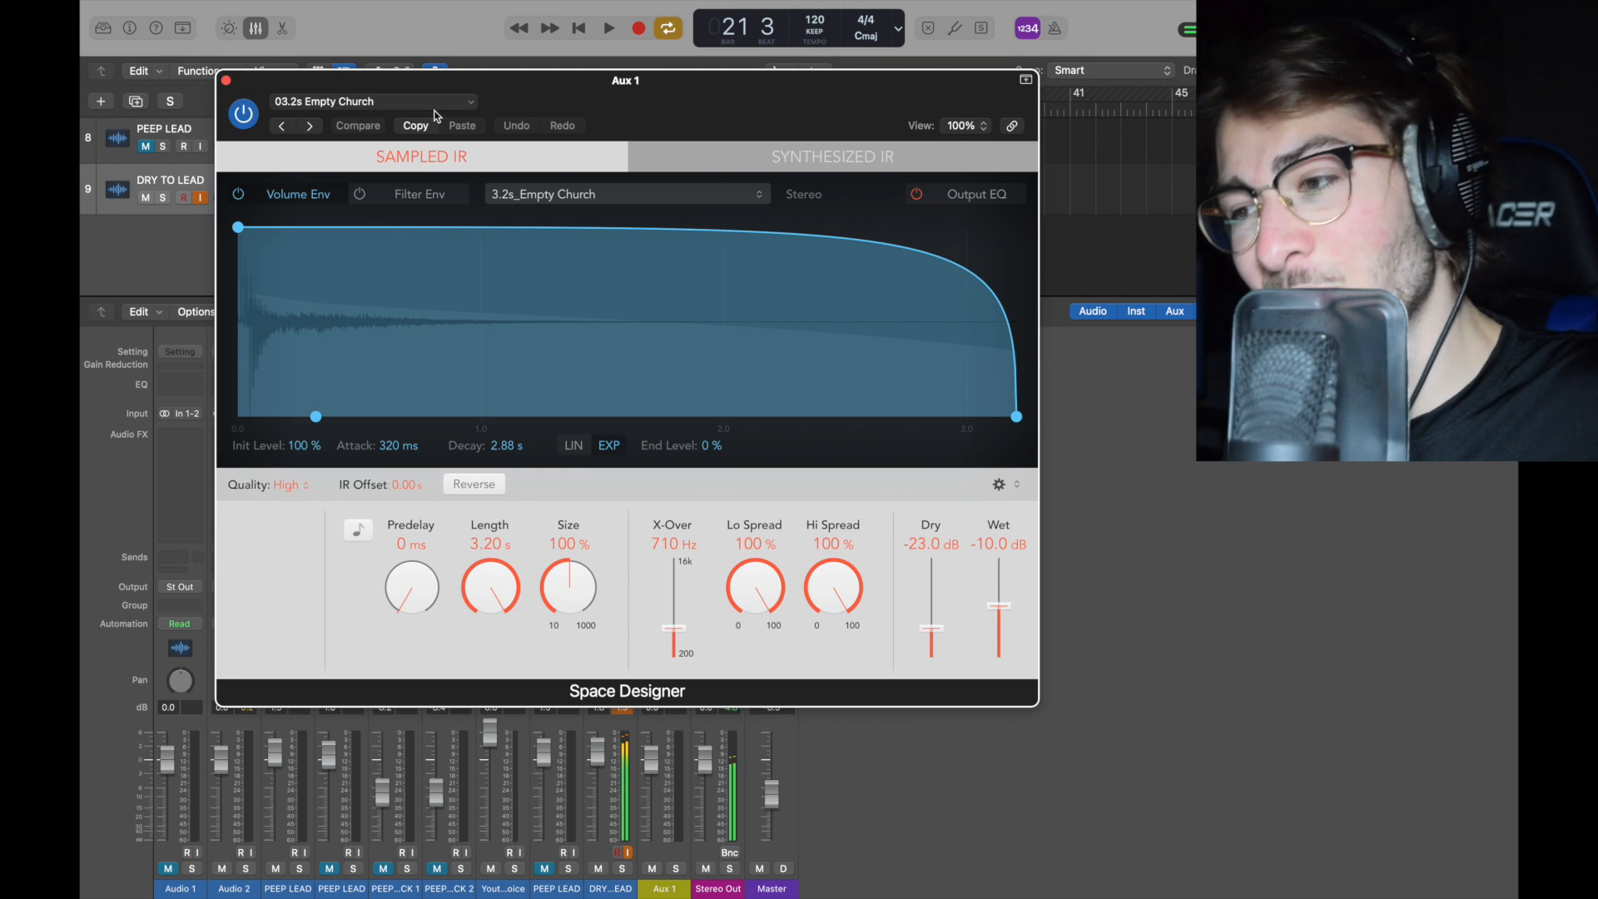
pyautogui.click(438, 103)
pyautogui.moveTo(358, 433)
pyautogui.moveTo(650, 505)
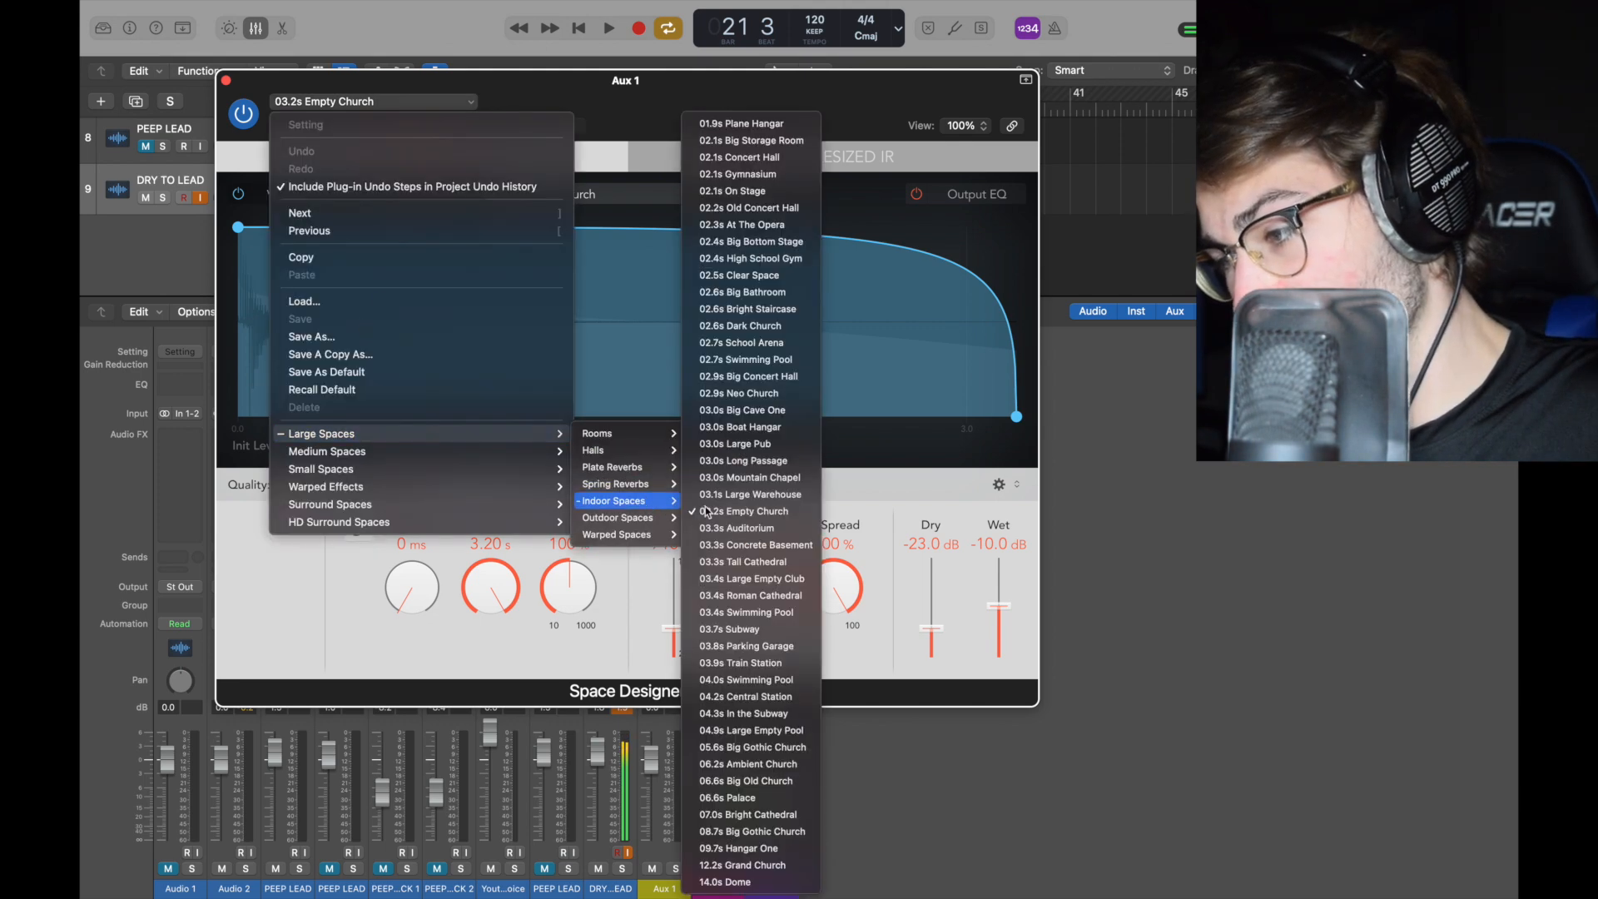
pyautogui.click(911, 510)
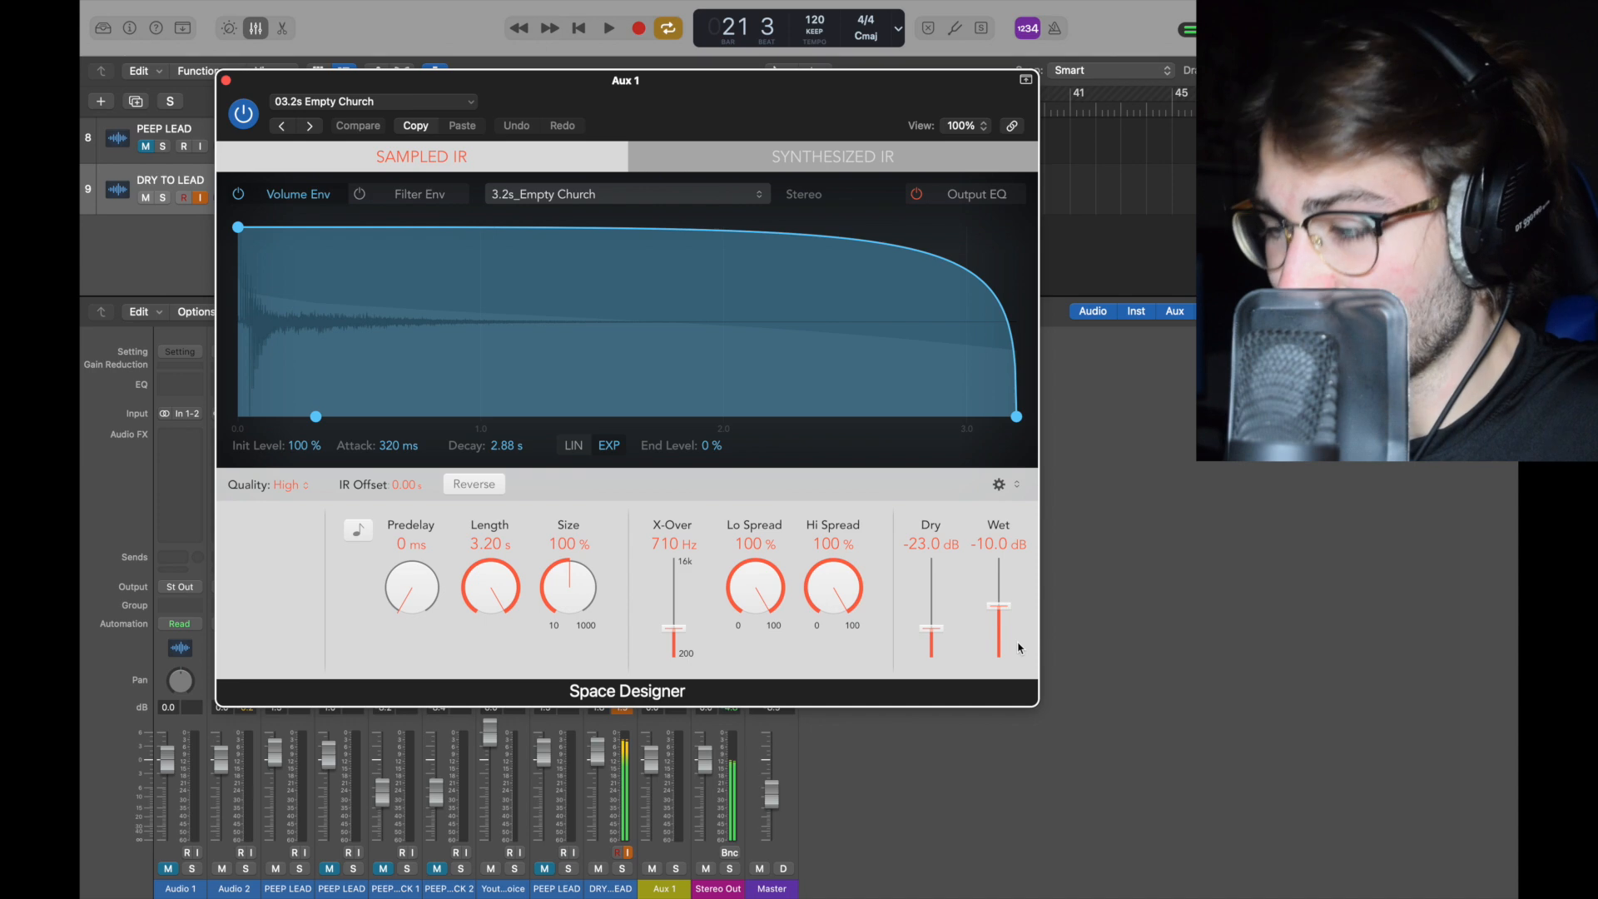
pyautogui.click(982, 196)
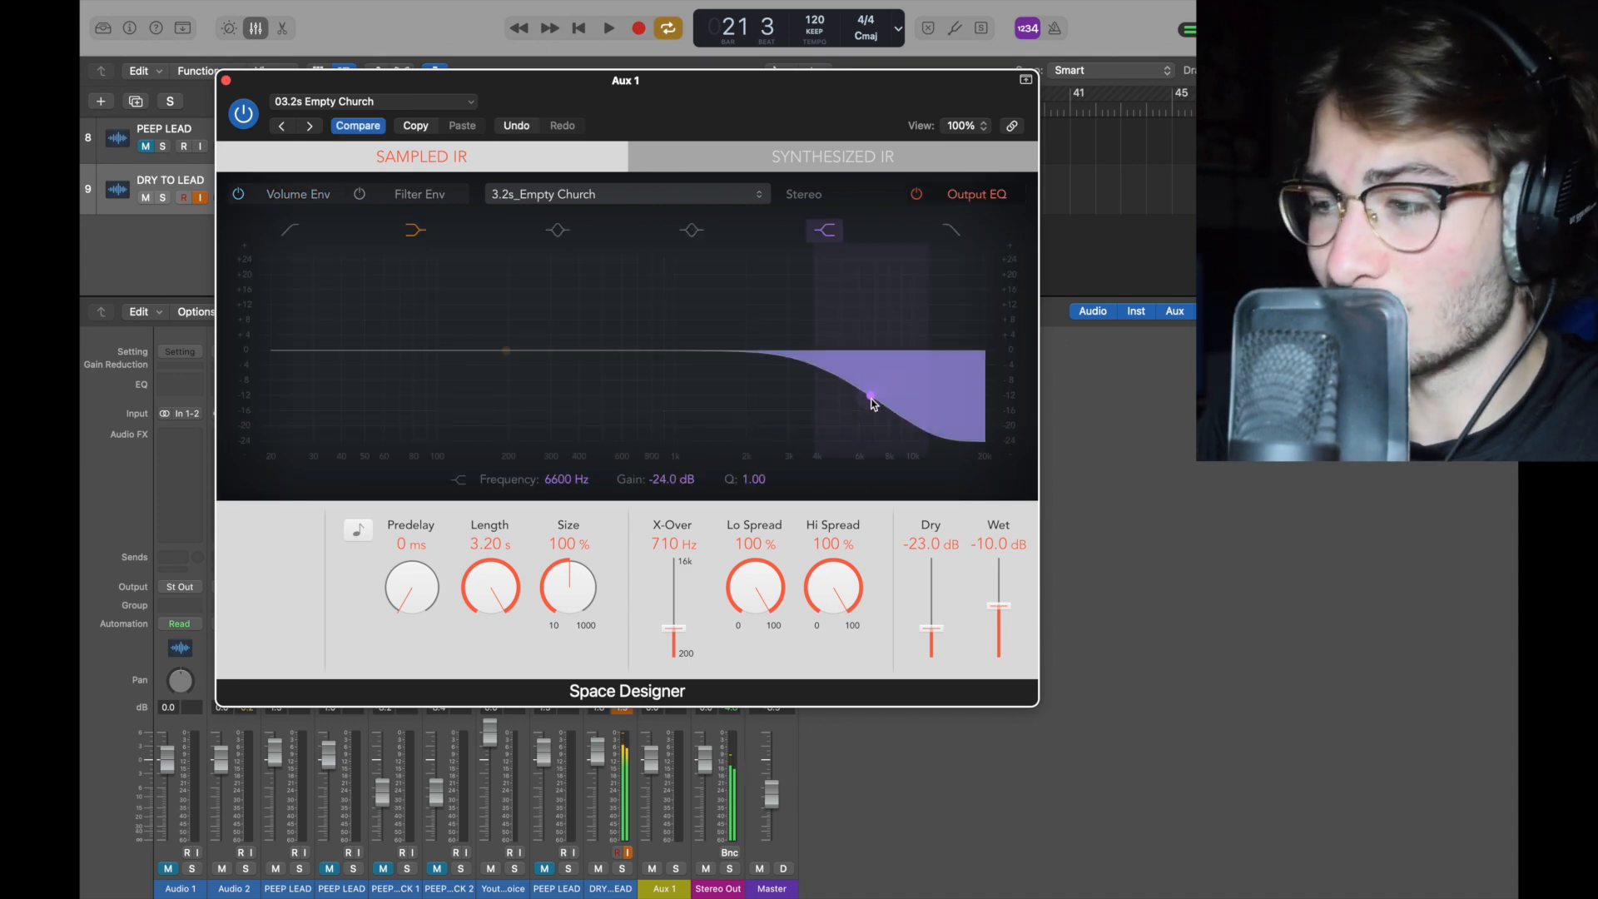
pyautogui.click(225, 80)
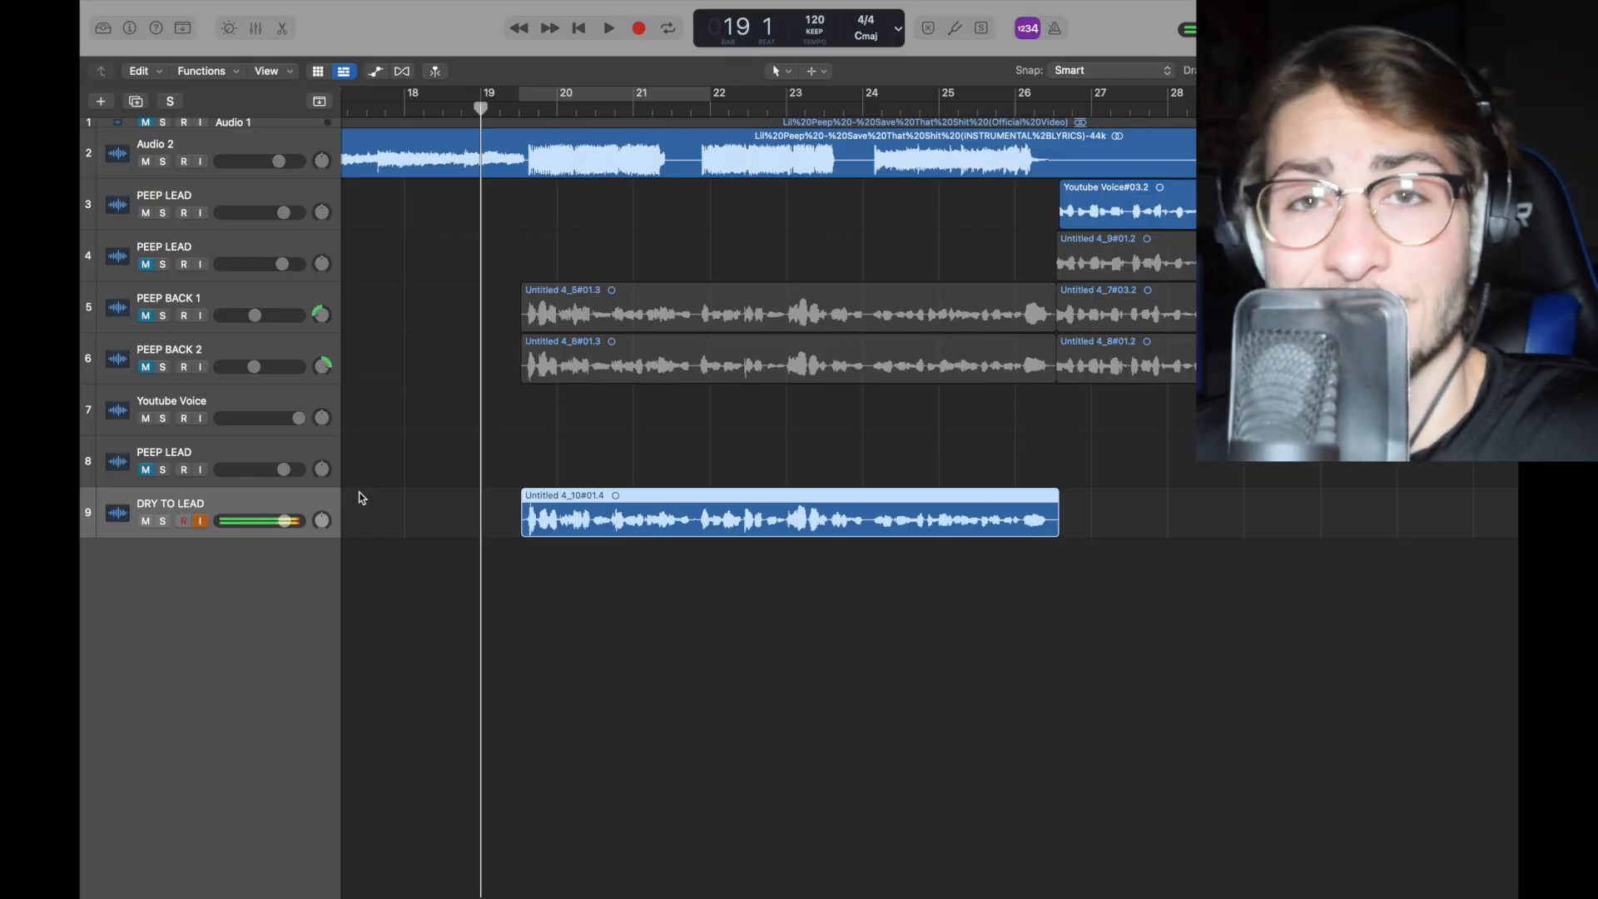
# Step: Duplicate the DRY TO LEAD track twice and set the lowest copy's volume to -8.2 dB
pyautogui.press('super+d')
pyautogui.press('super+d')
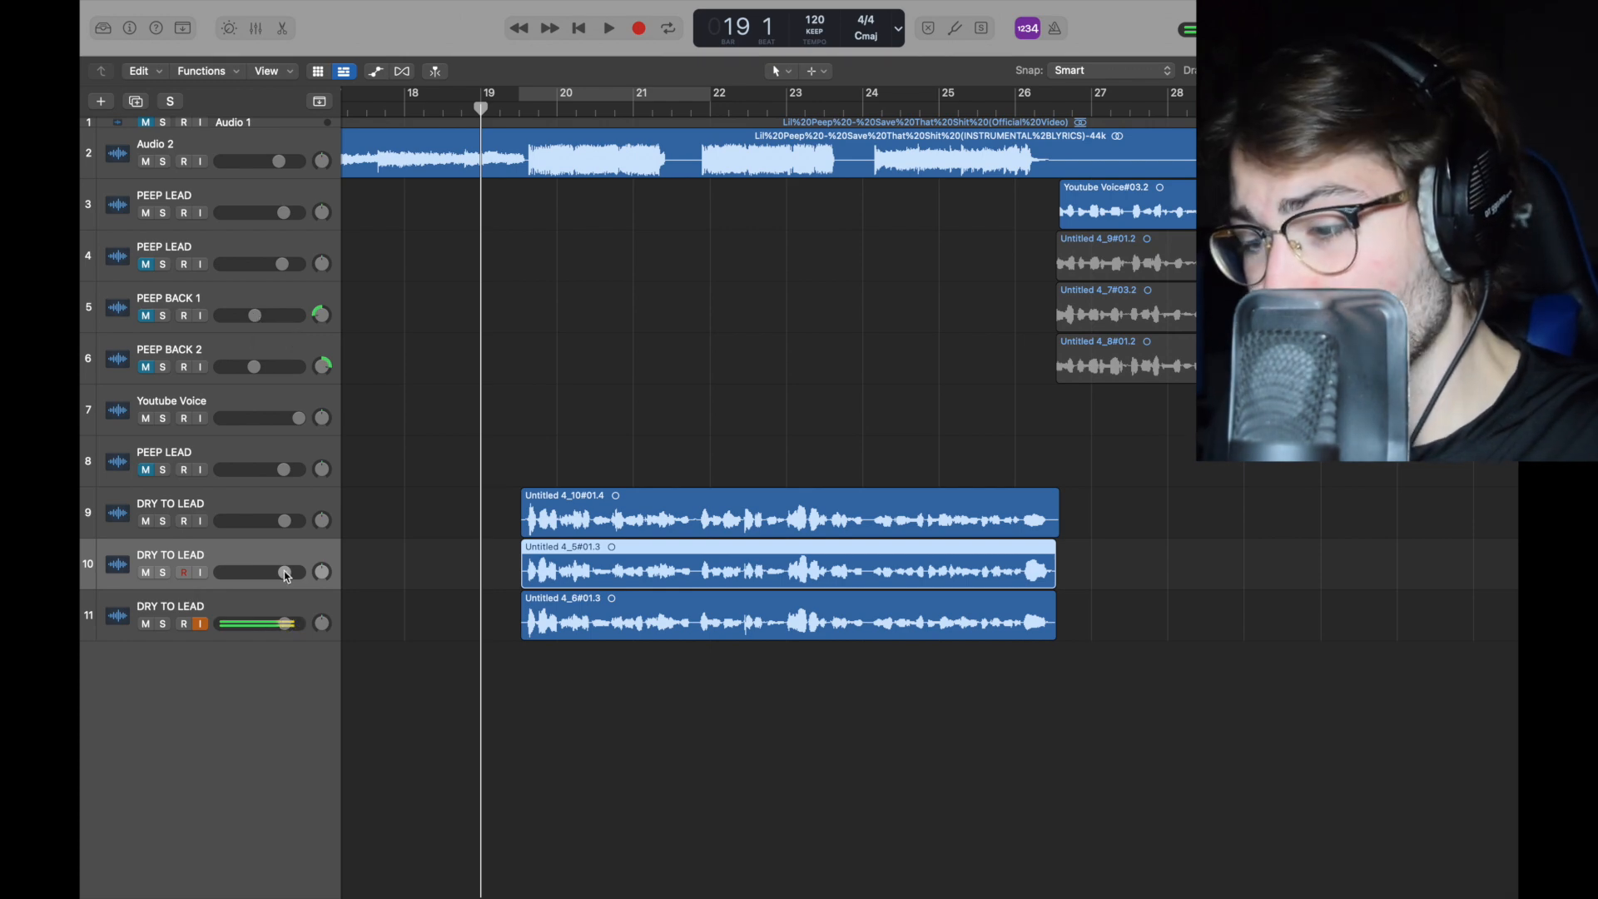
pyautogui.moveTo(285, 573); pyautogui.dragTo(284, 623)
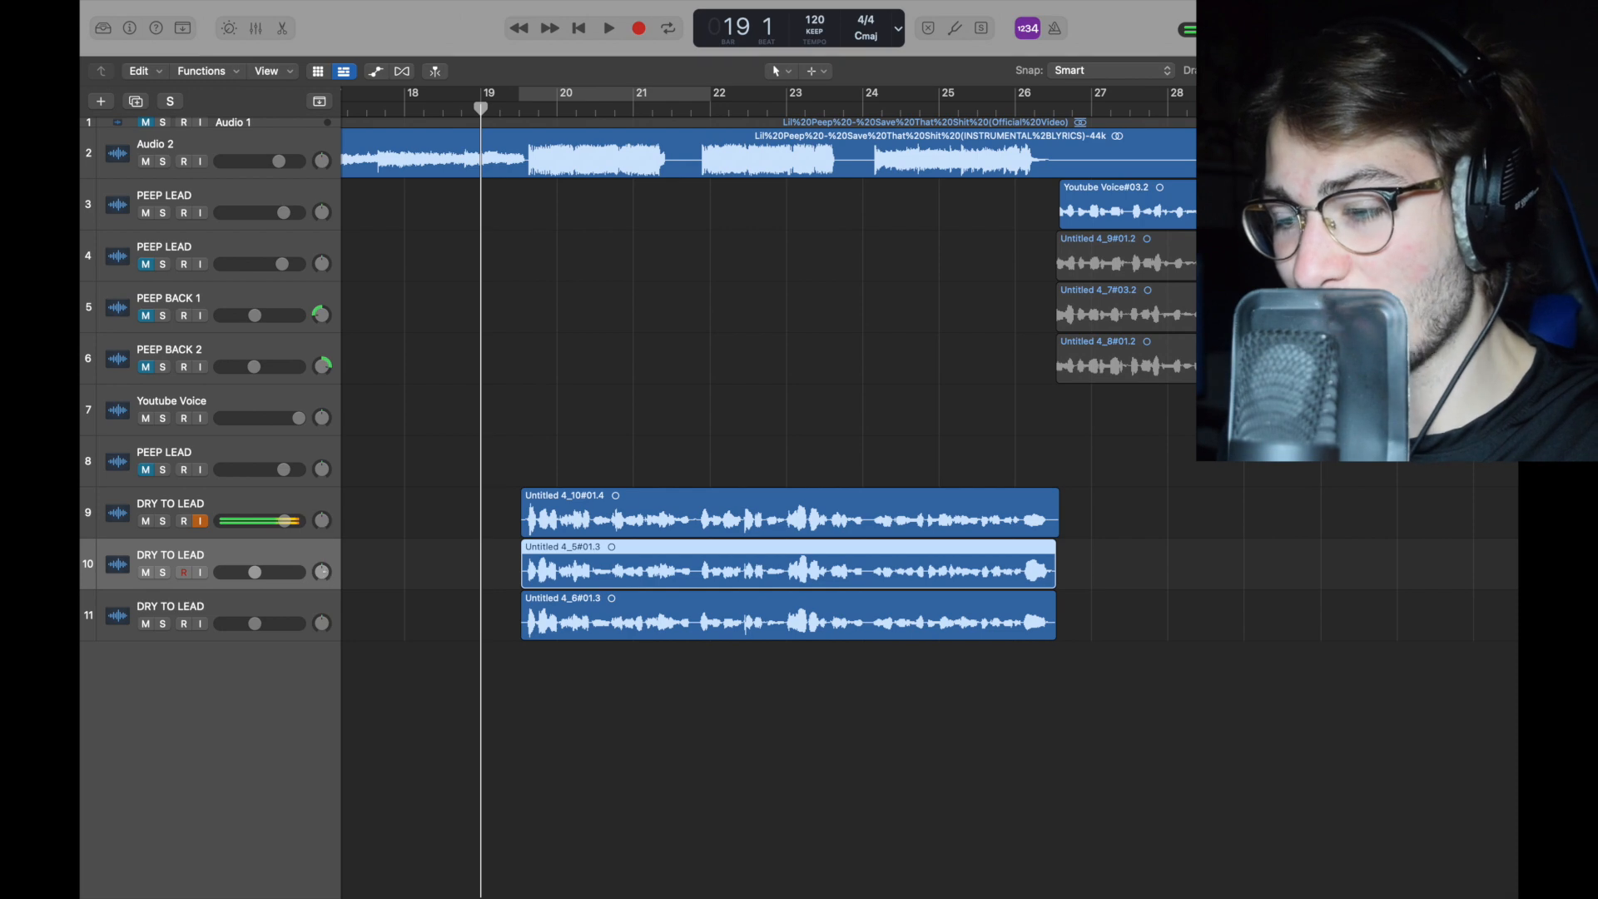
# Step: Pan the two duplicated DRY TO LEAD tracks to about -40 and +40
pyautogui.moveTo(323, 572); pyautogui.dragTo(322, 583)
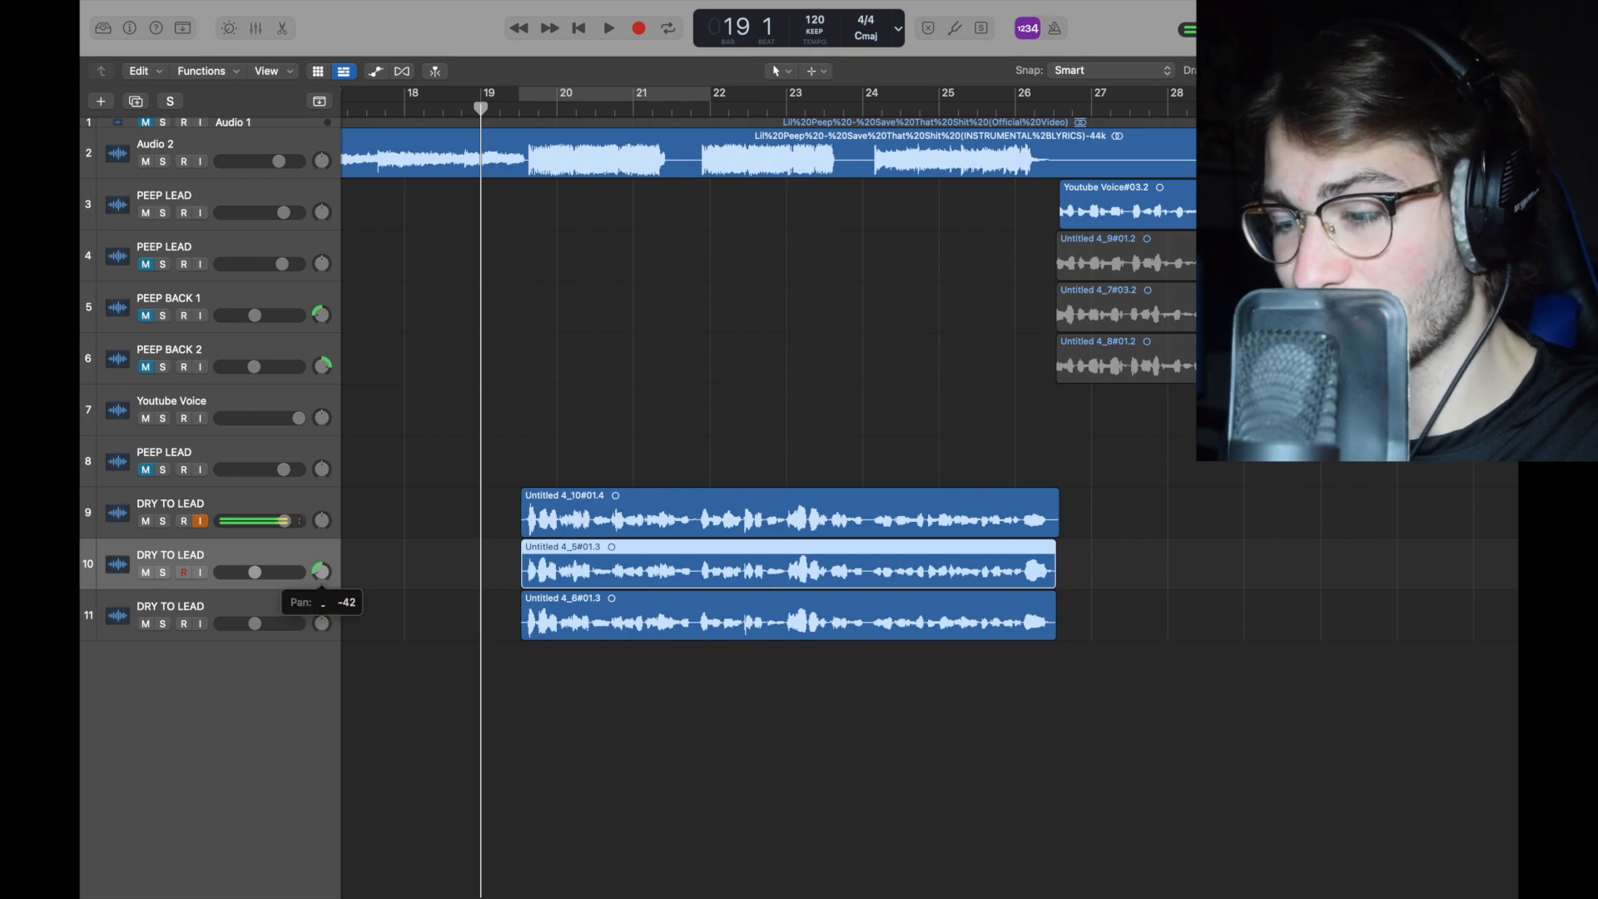
pyautogui.click(322, 623)
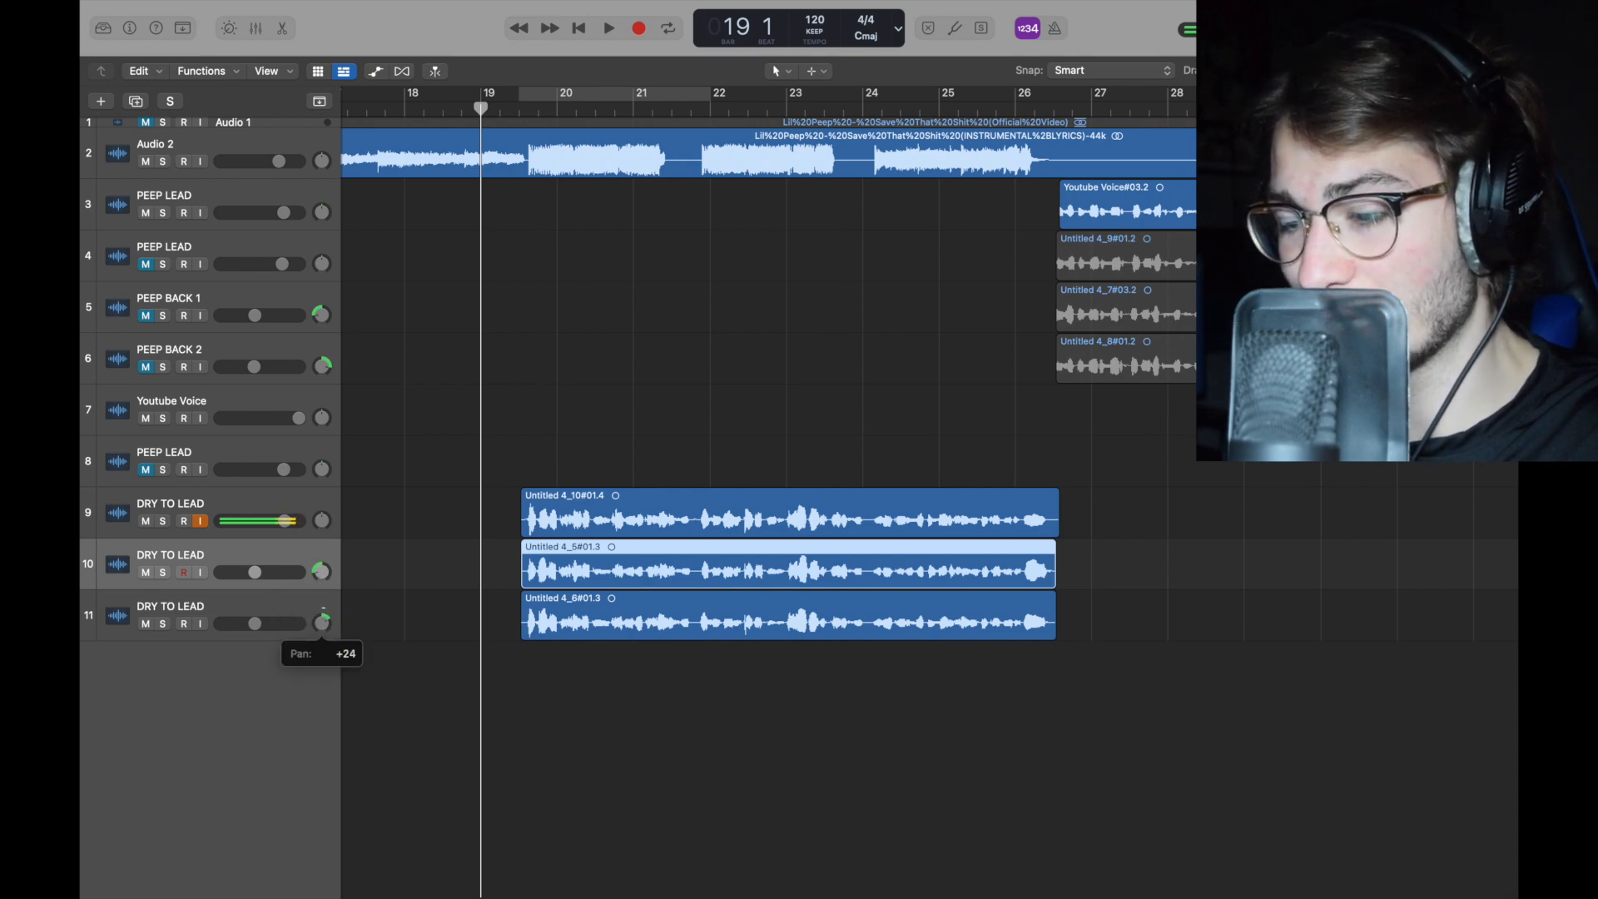
pyautogui.moveTo(328, 601); pyautogui.dragTo(328, 601)
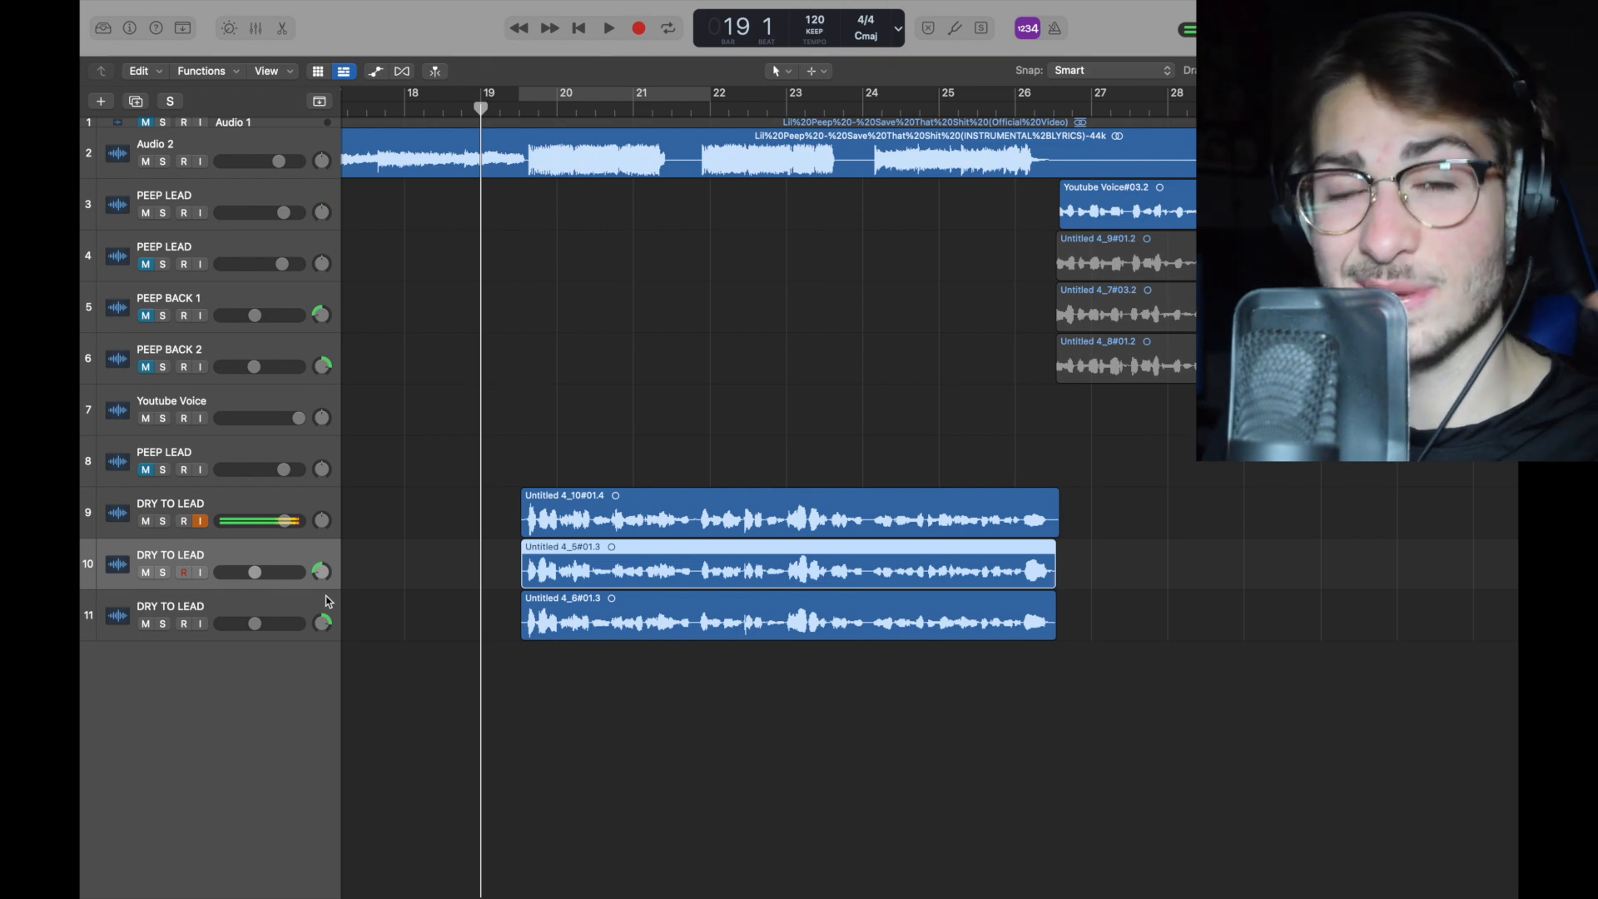
# Step: In the first duplicate's Channel EQ, lower the 2980 Hz band's gain to -0.3 dB
pyautogui.press('x')
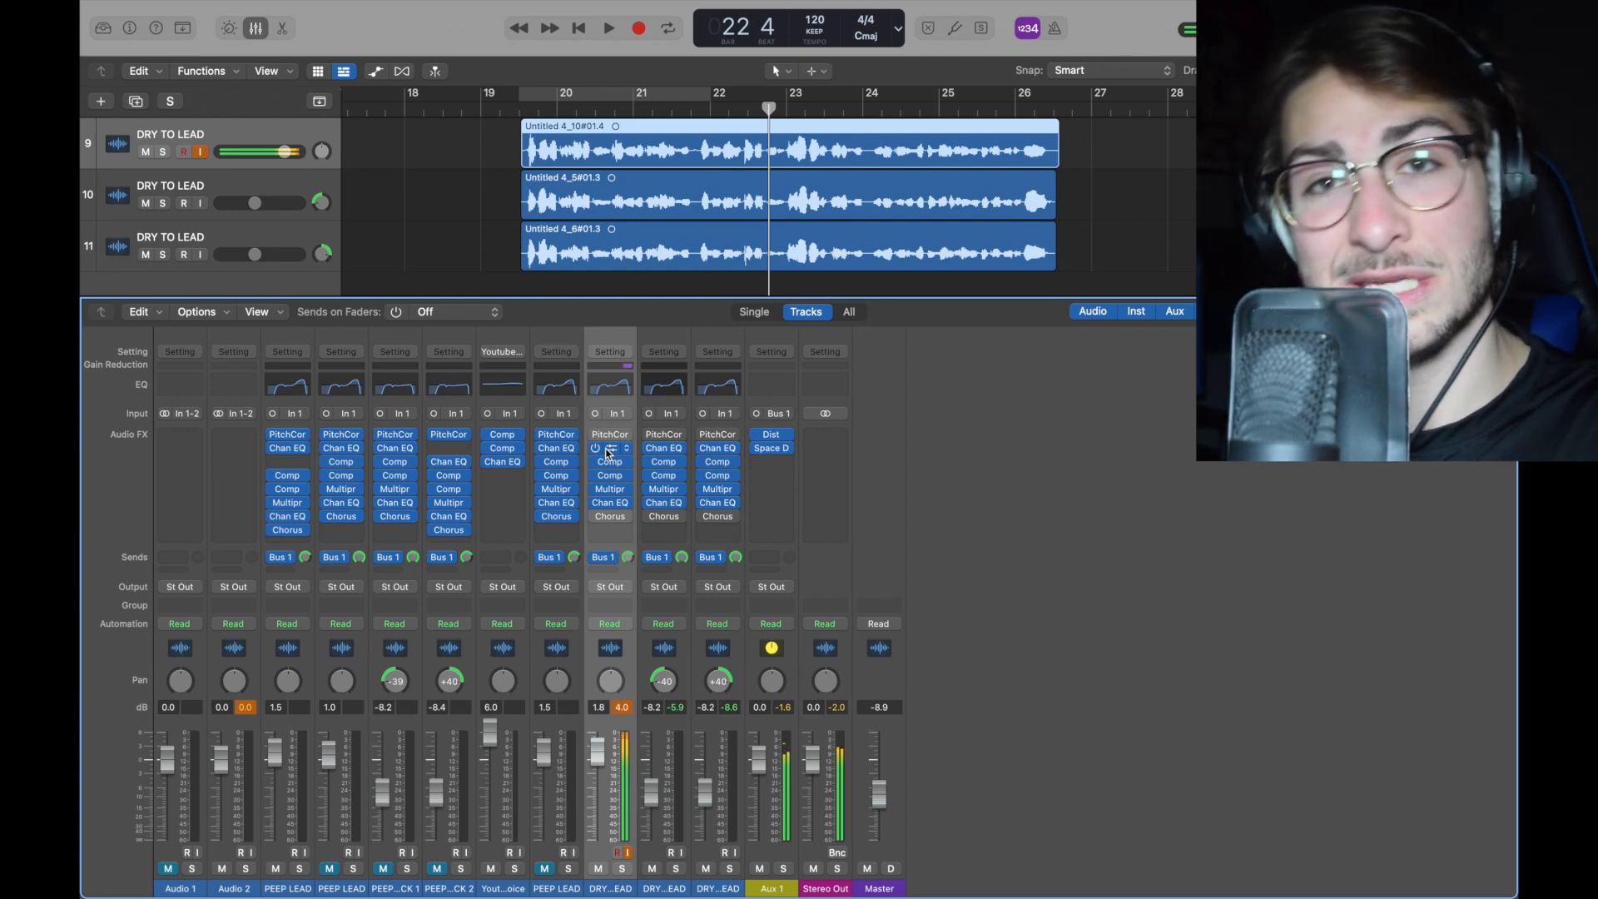
pyautogui.click(239, 191)
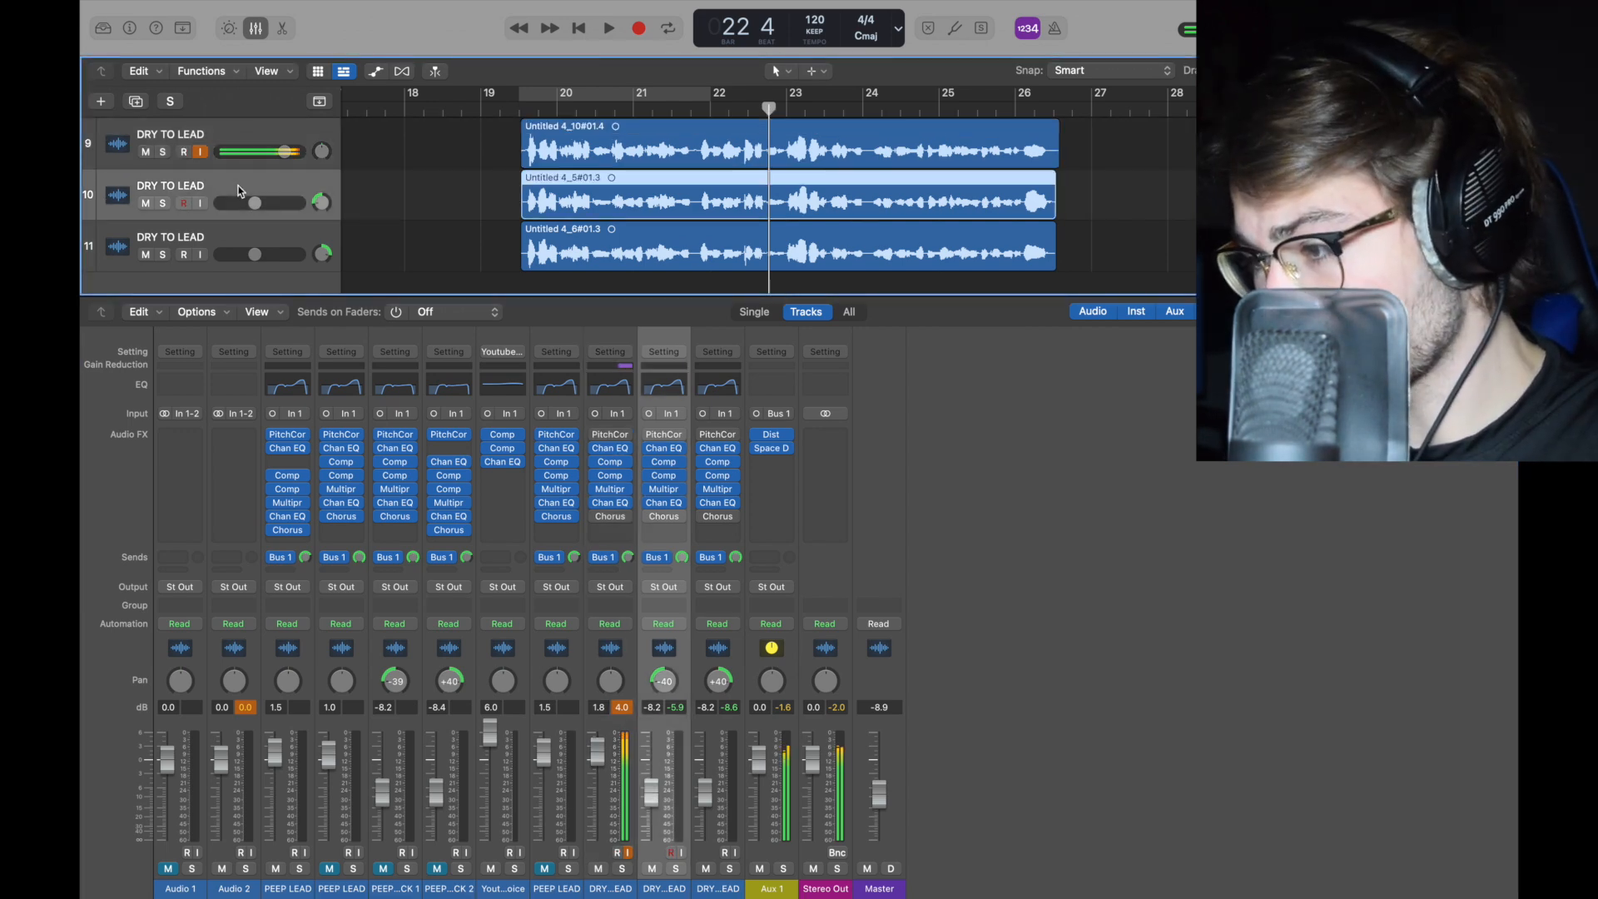
pyautogui.click(665, 449)
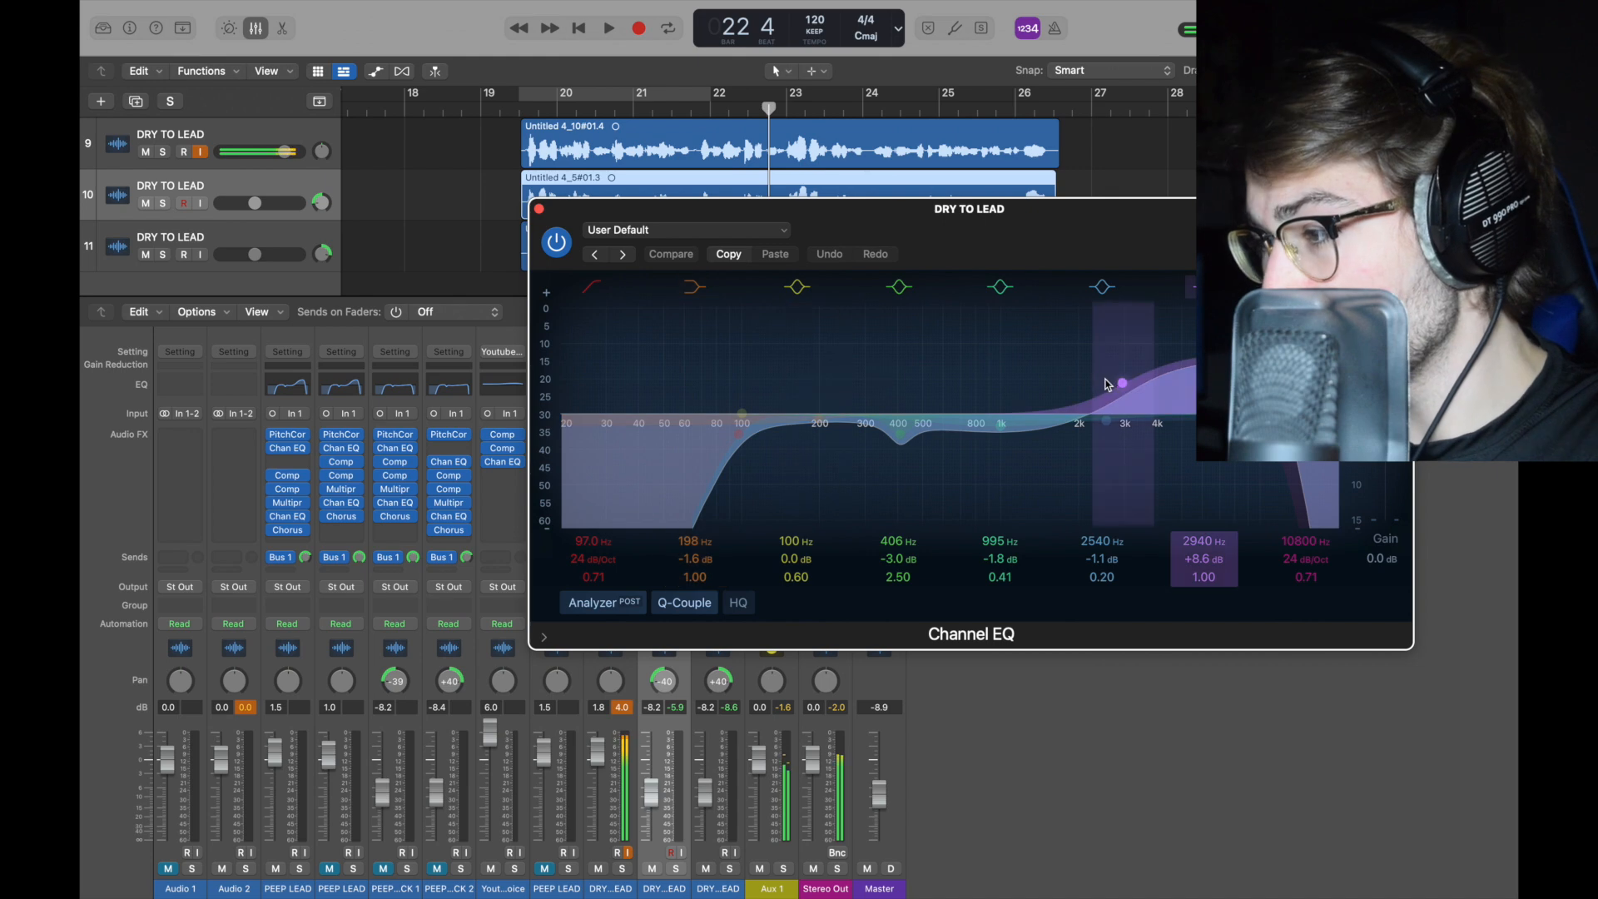
pyautogui.moveTo(1127, 392); pyautogui.dragTo(1131, 473)
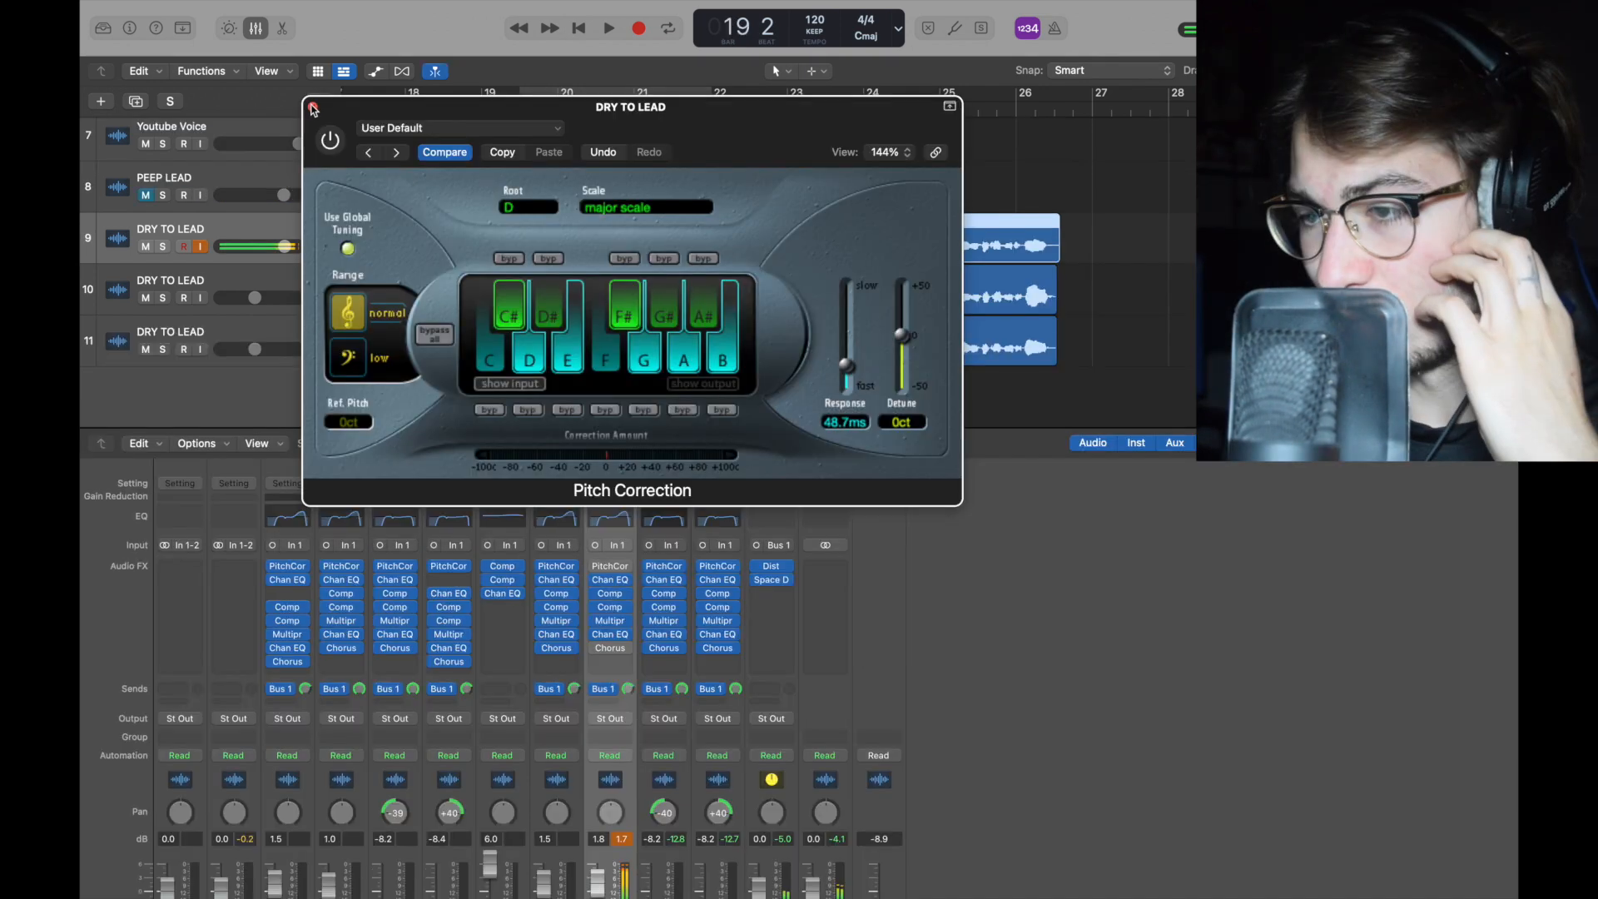
pyautogui.click(328, 104)
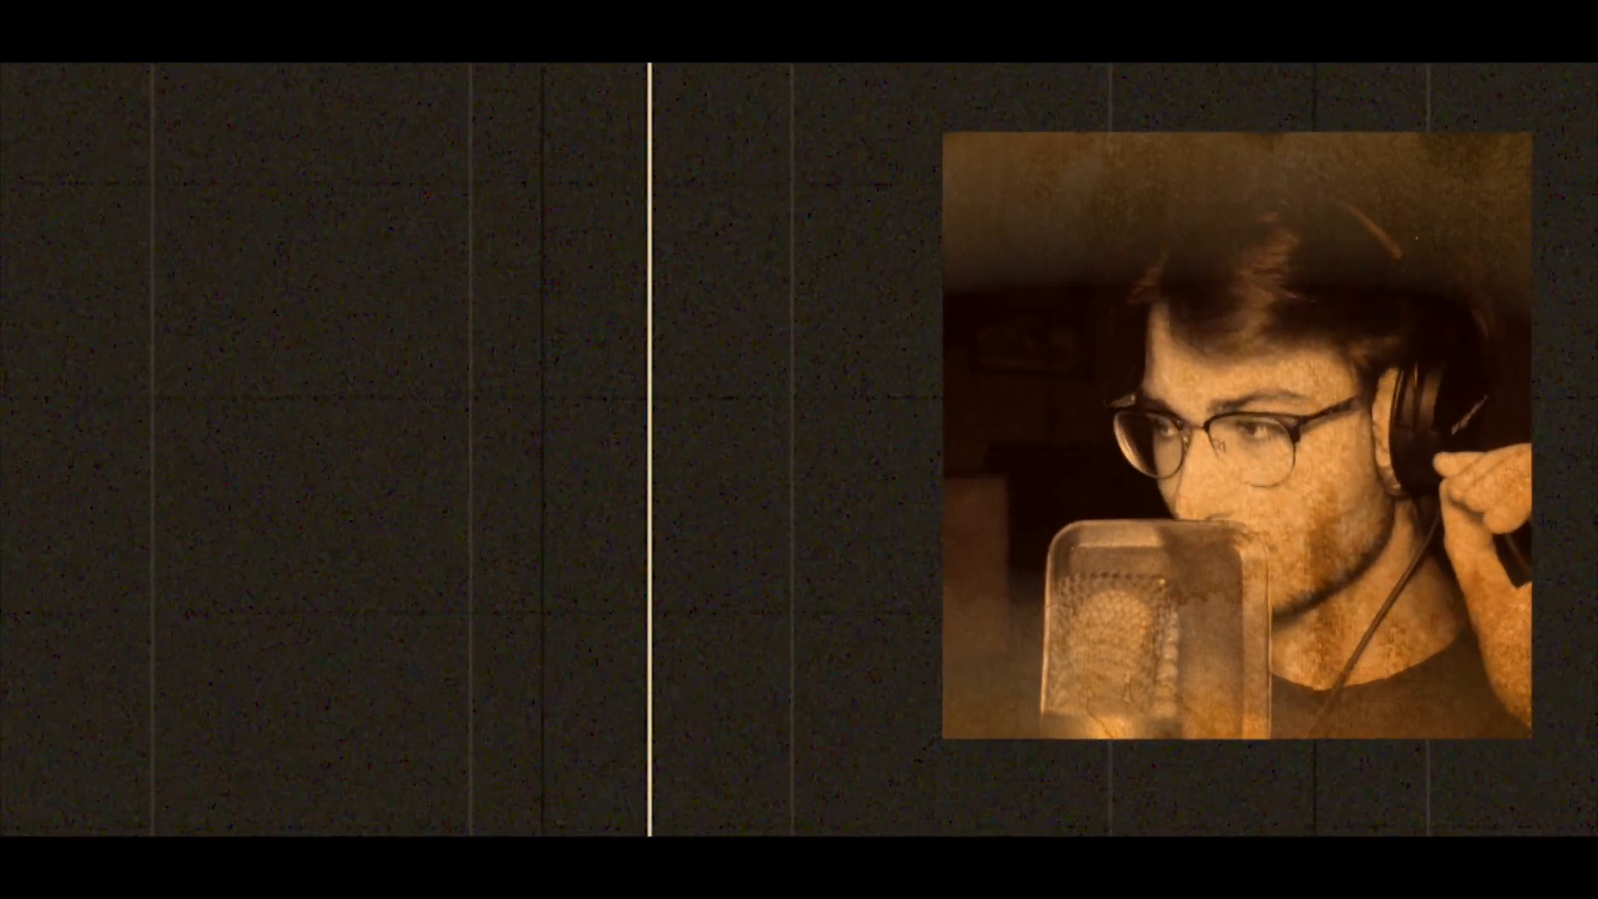
pyautogui.scroll(-5, 643, 768)
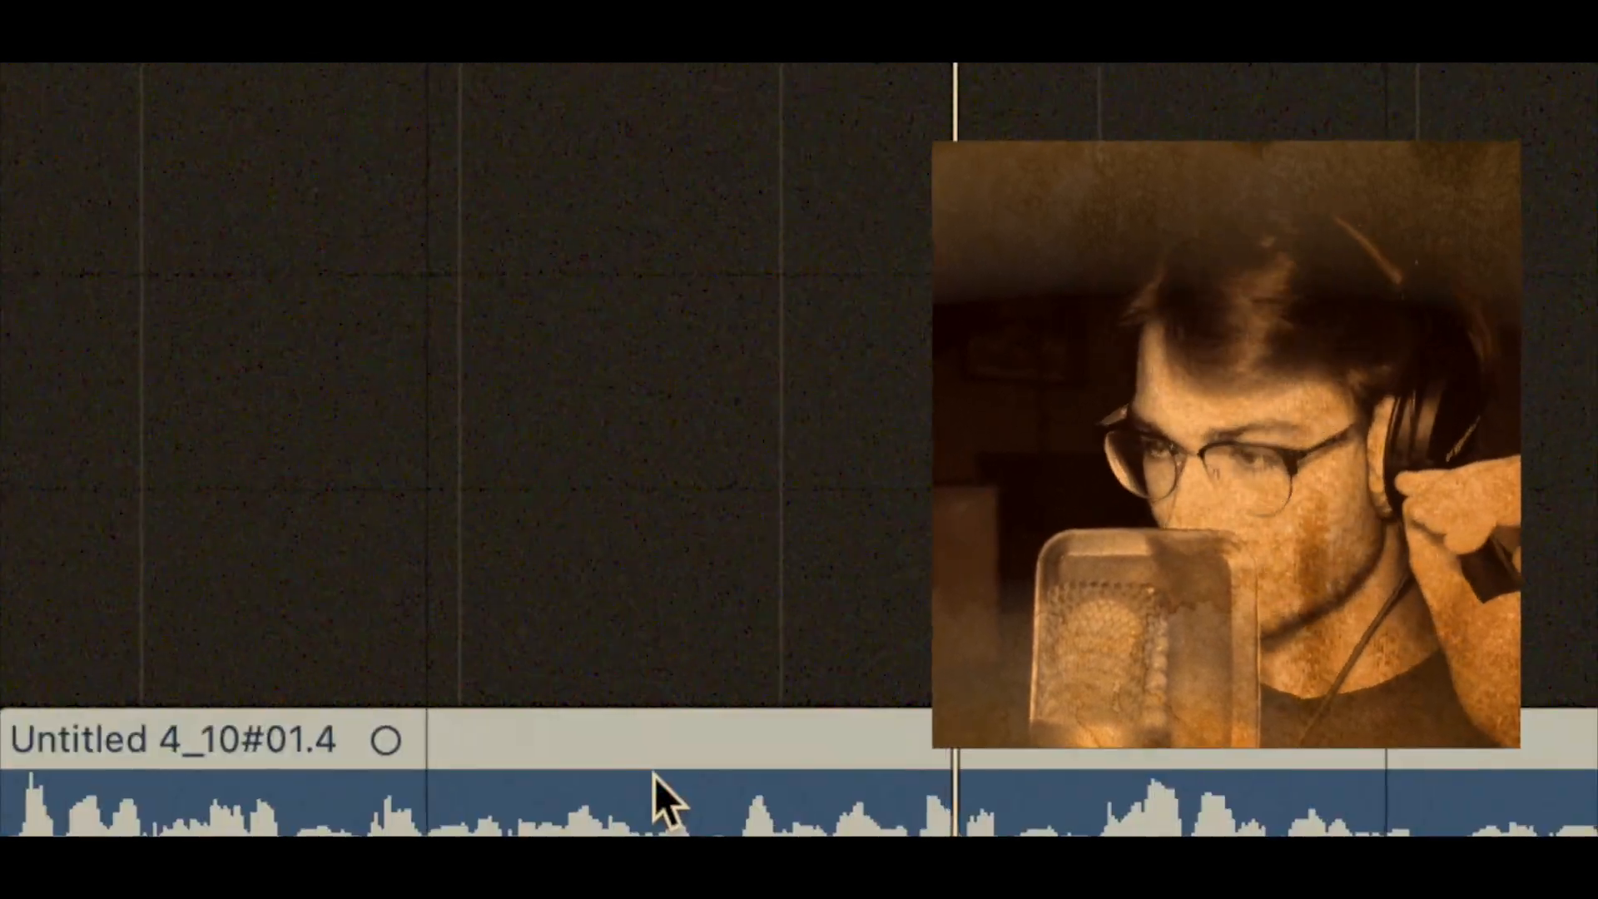
pyautogui.scroll(-5, 799, 449)
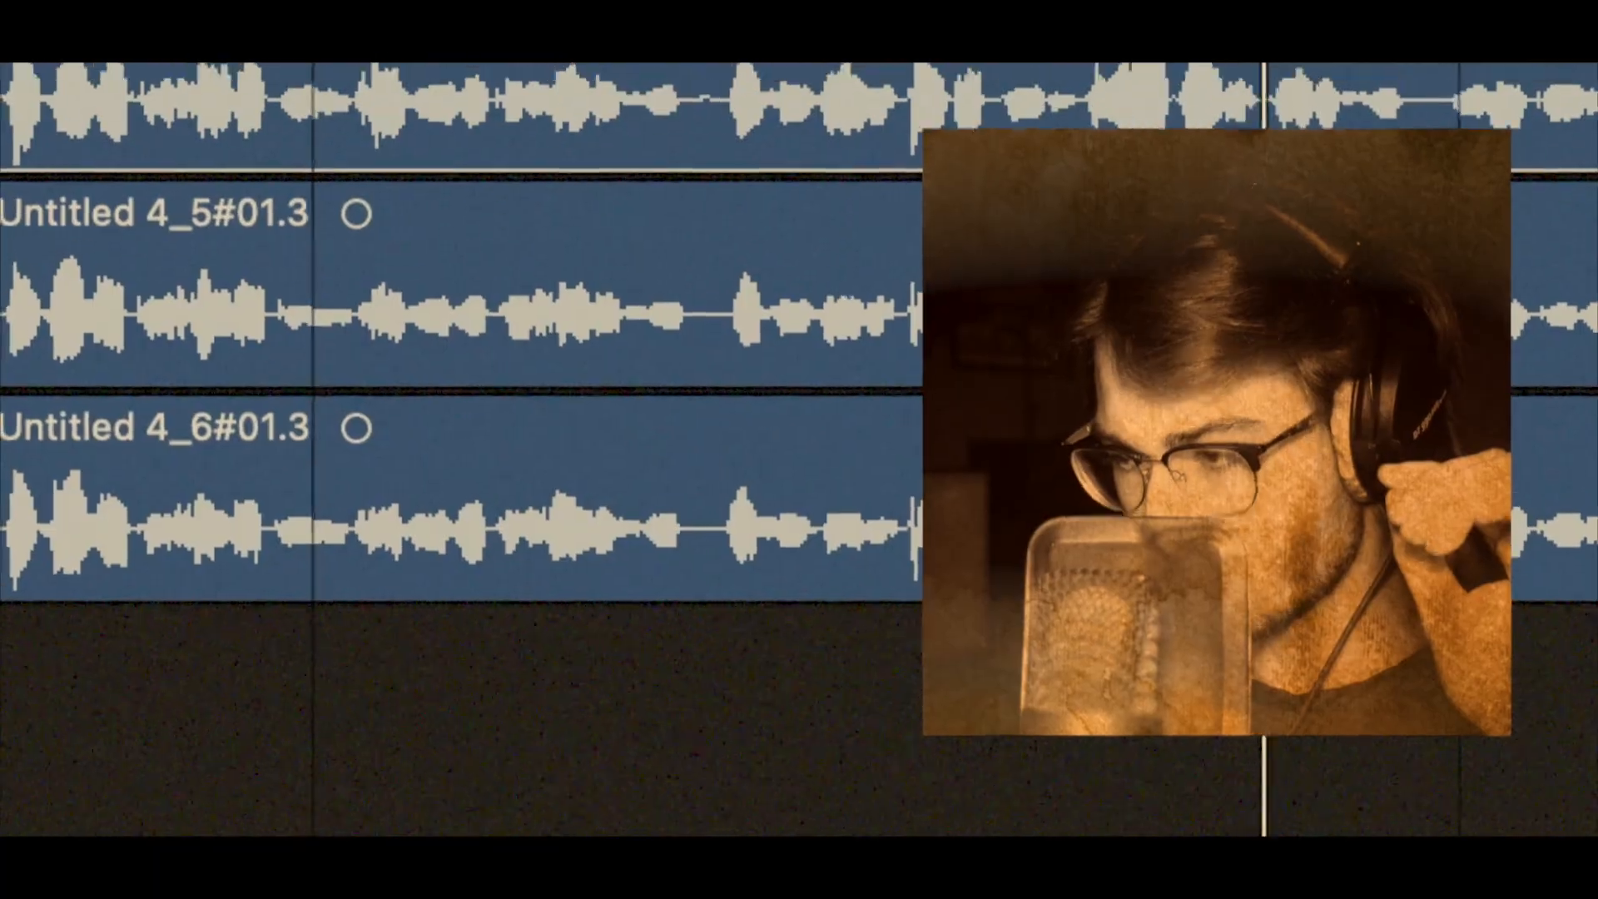